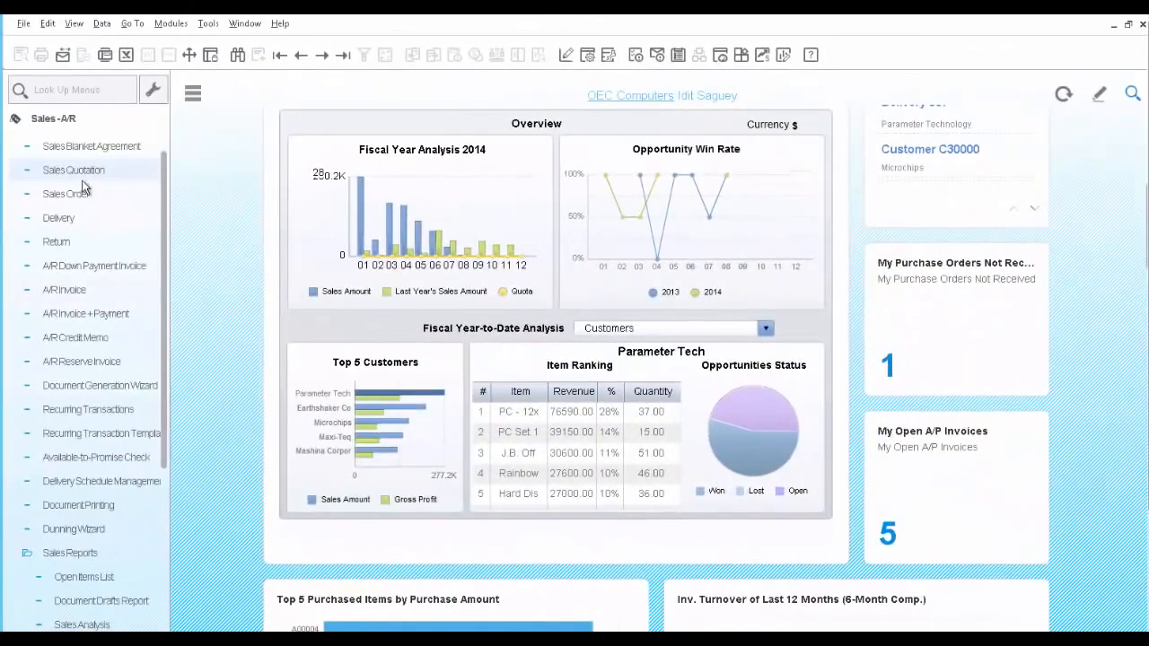
# Start a new sales quotation and choose Earthshaker Corporation as the customer from the list of business partners
pyautogui.click(81, 176)
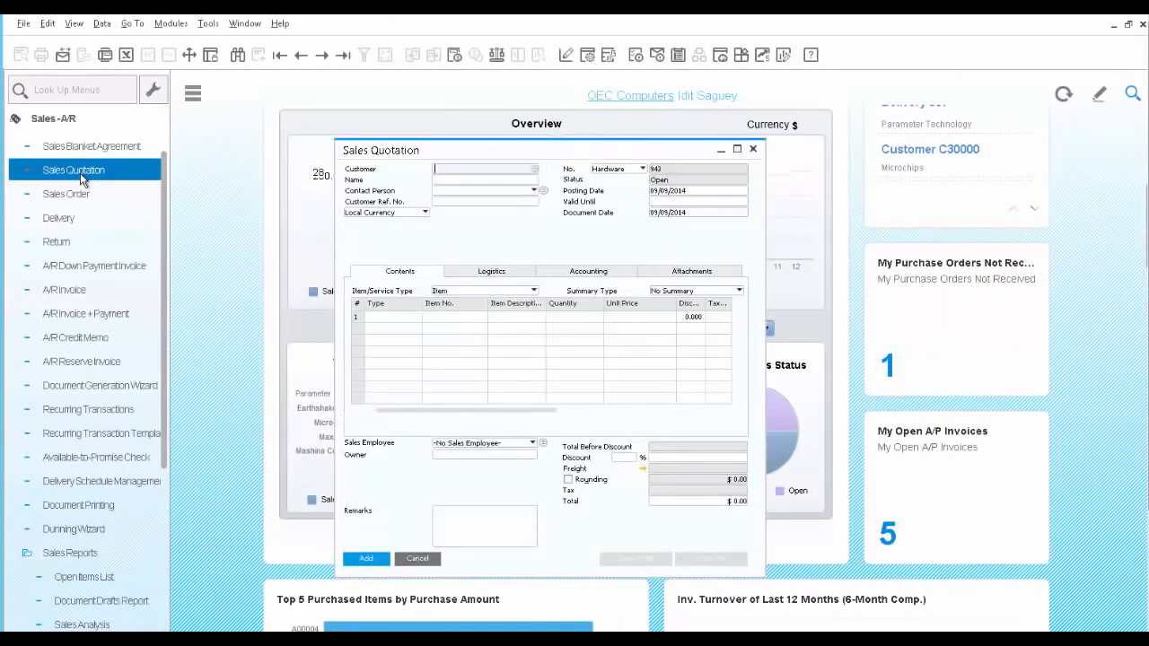
pyautogui.click(535, 170)
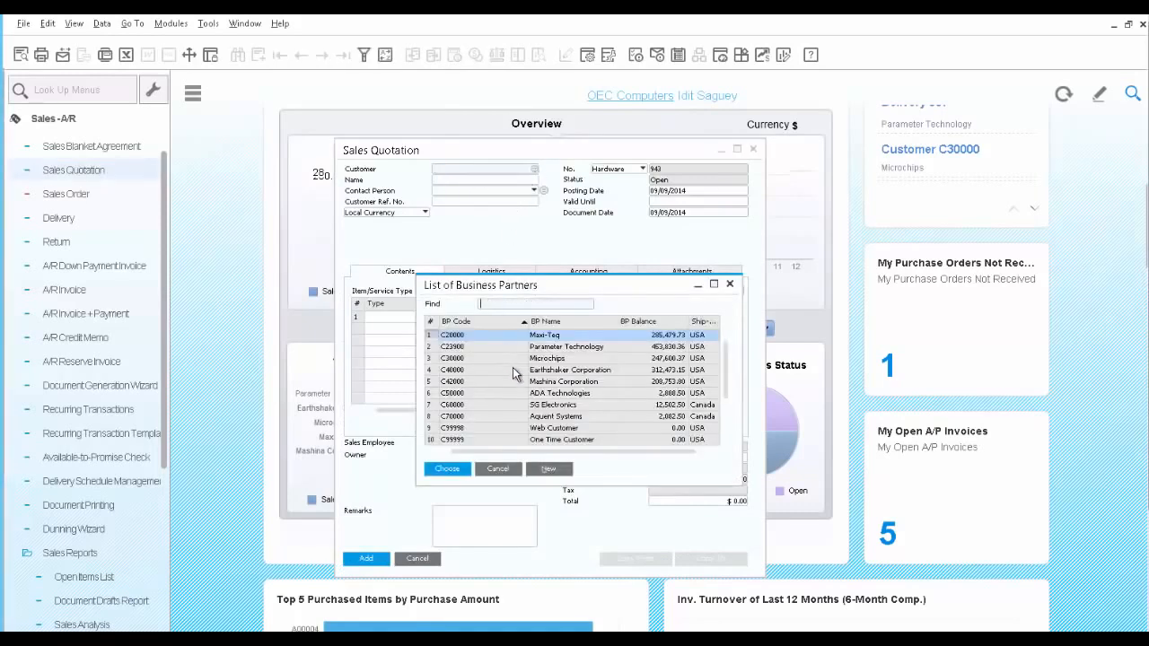
pyautogui.click(514, 369)
pyautogui.click(449, 470)
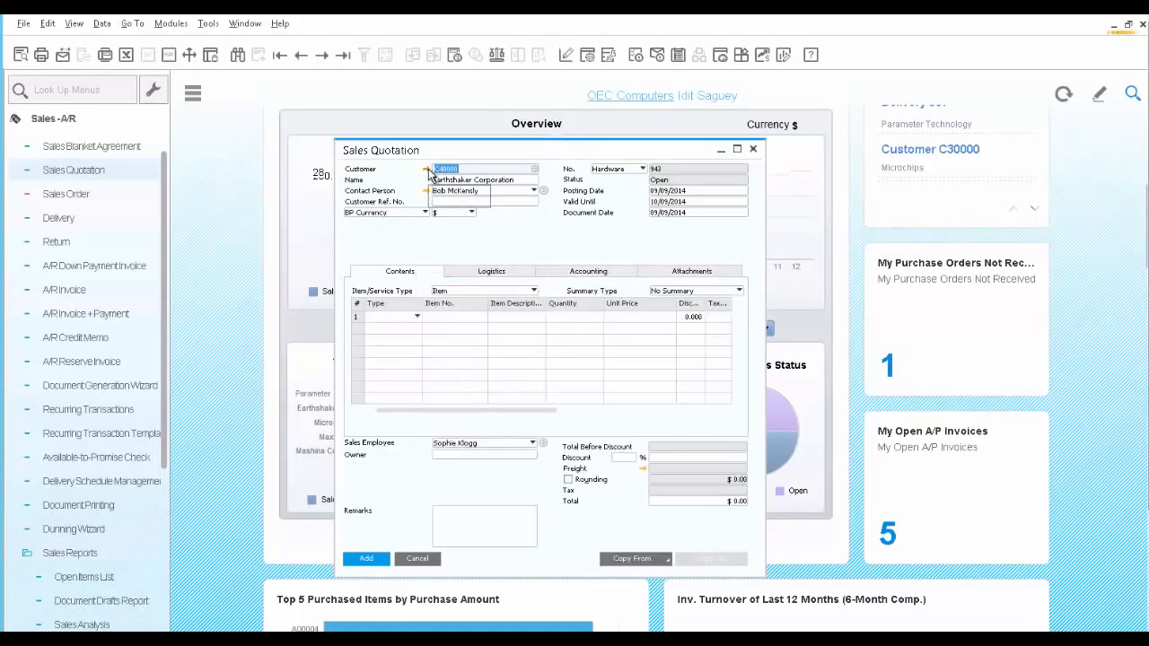
# Open the customer's master data from the quotation and review the contact persons, addresses and payment terms
pyautogui.click(427, 170)
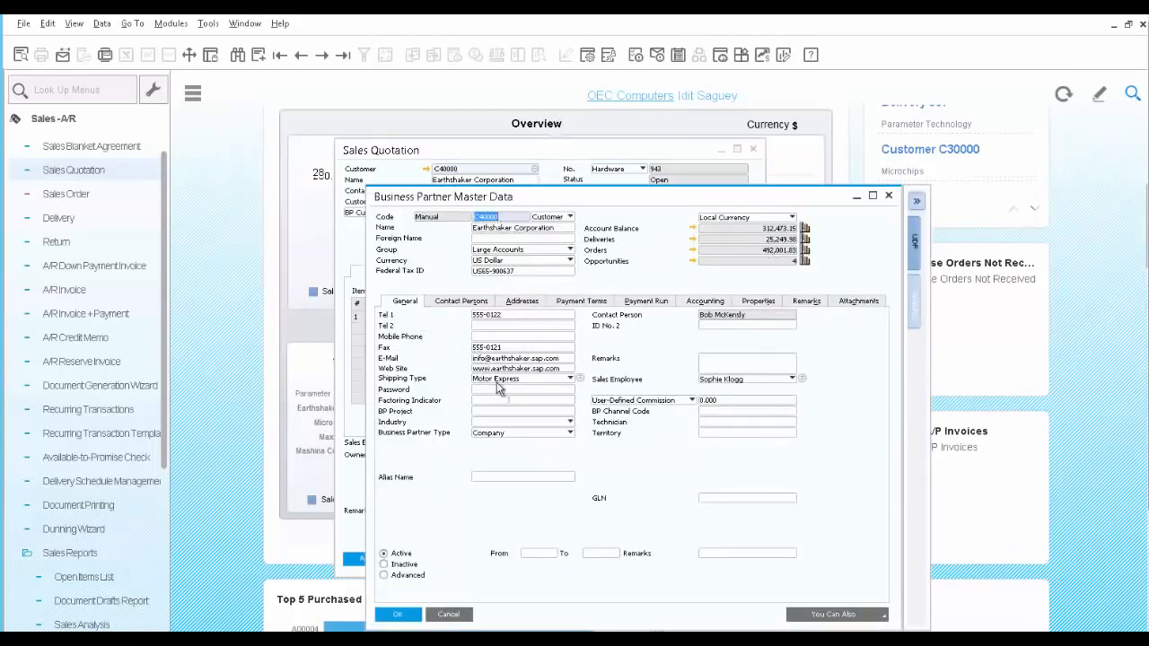
pyautogui.click(470, 303)
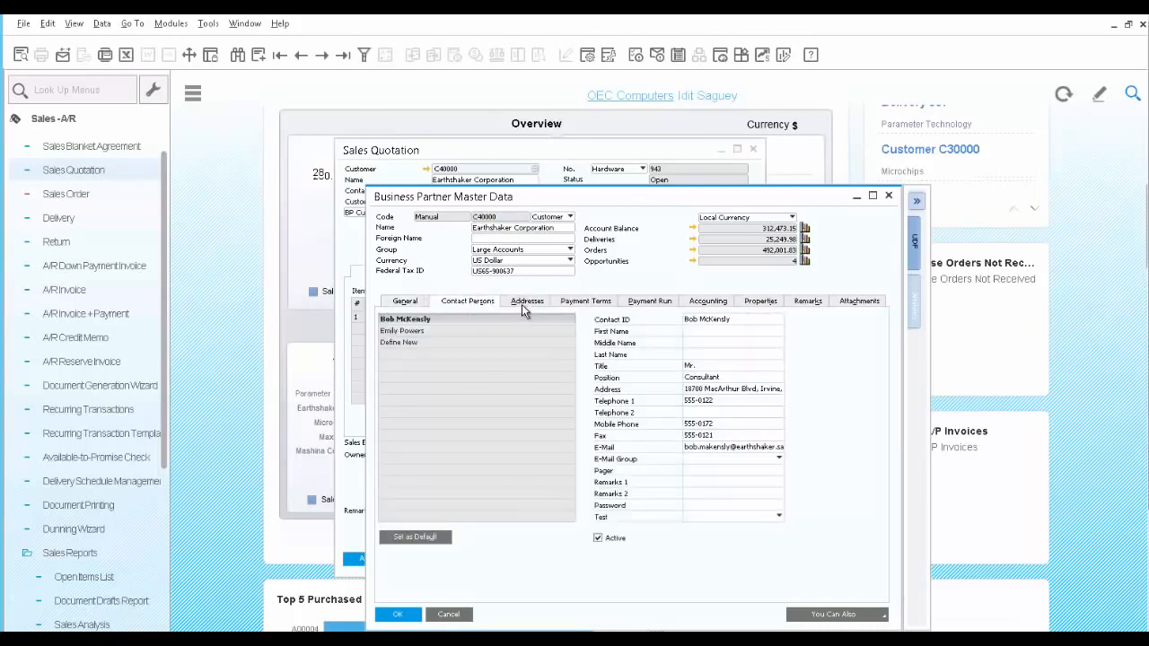
pyautogui.click(524, 307)
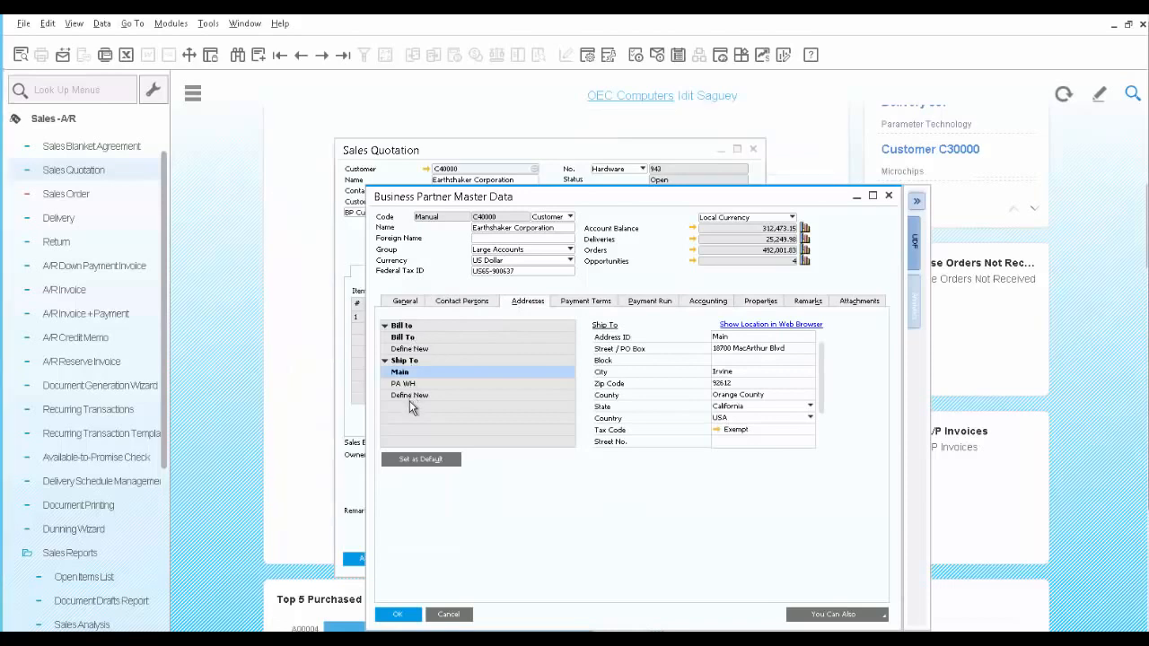
pyautogui.click(585, 303)
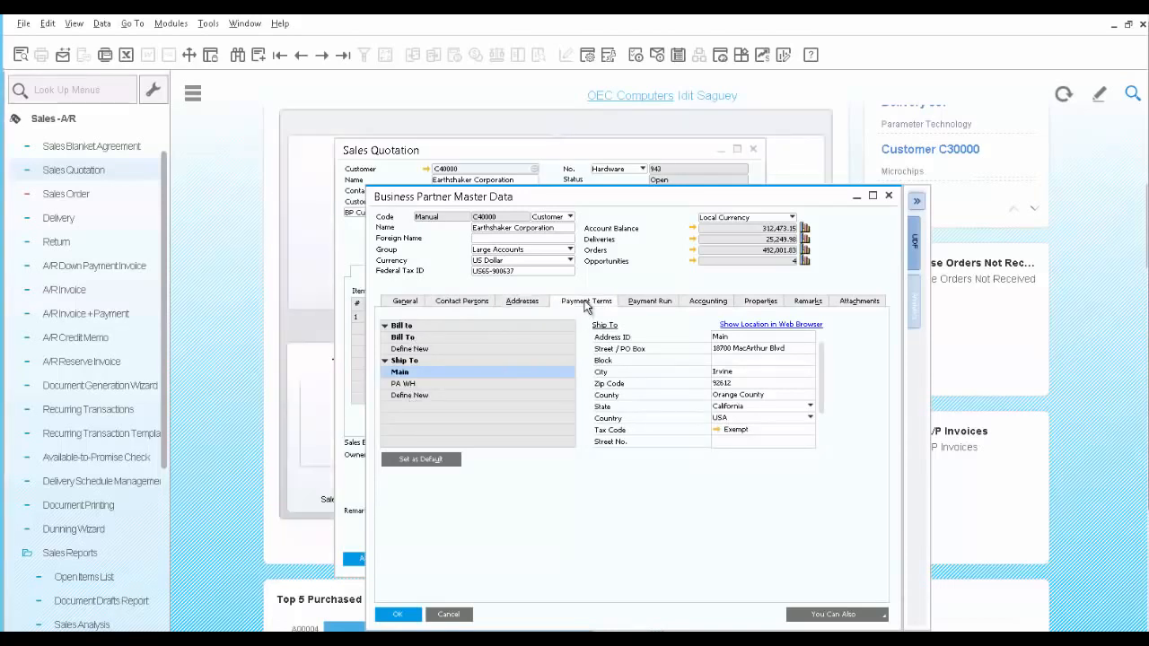
# Examine the customer's BPBalances and Sales Amounts analytics charts, and close the business partner master data
pyautogui.click(916, 307)
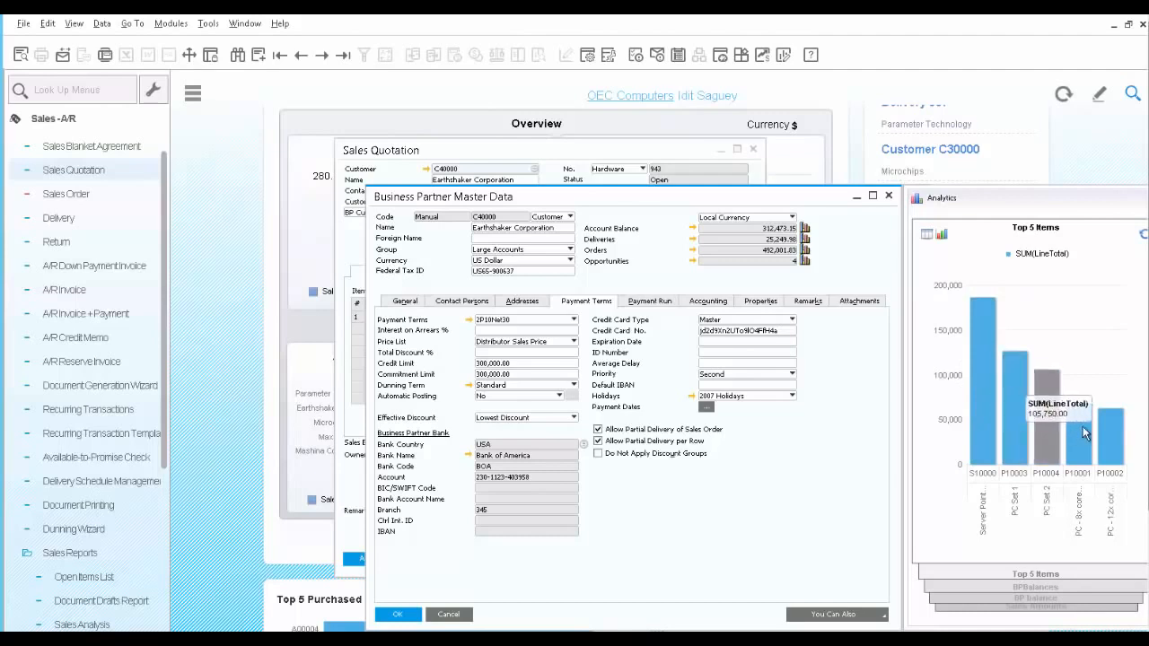
pyautogui.click(1033, 589)
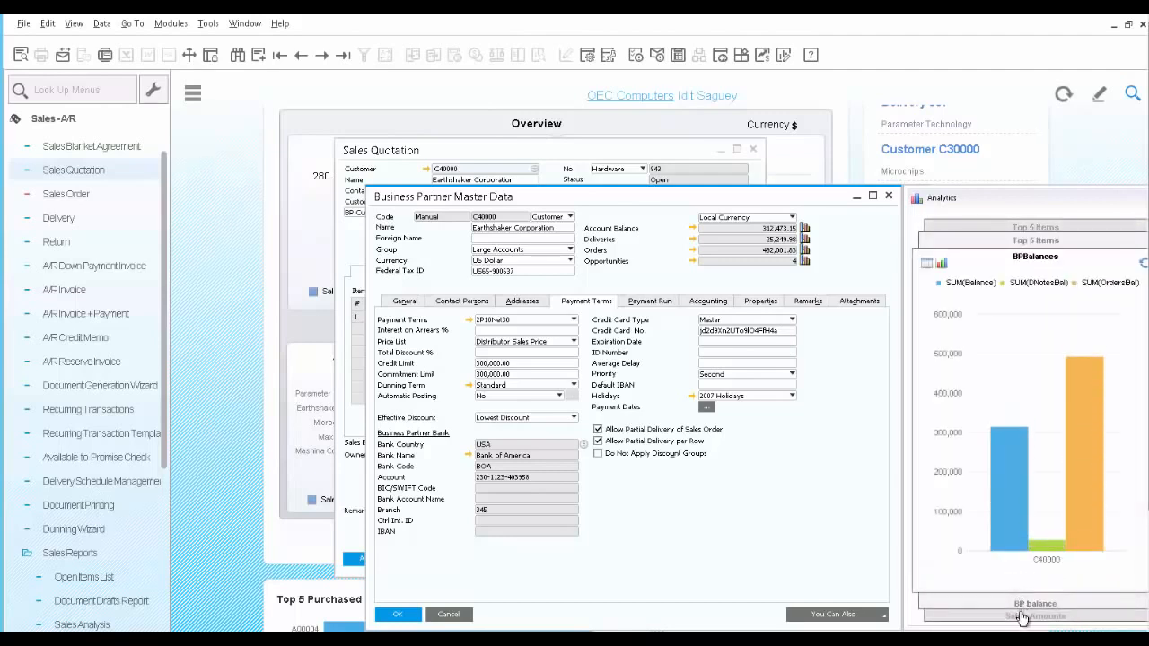
pyautogui.click(1020, 618)
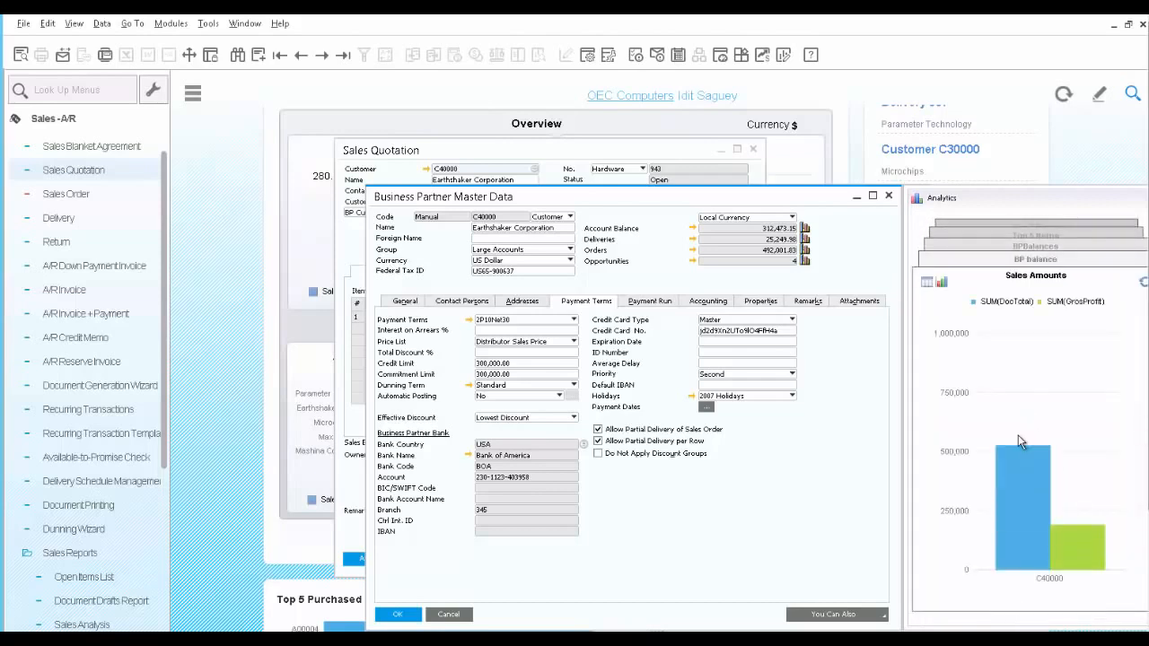
pyautogui.moveTo(1021, 472)
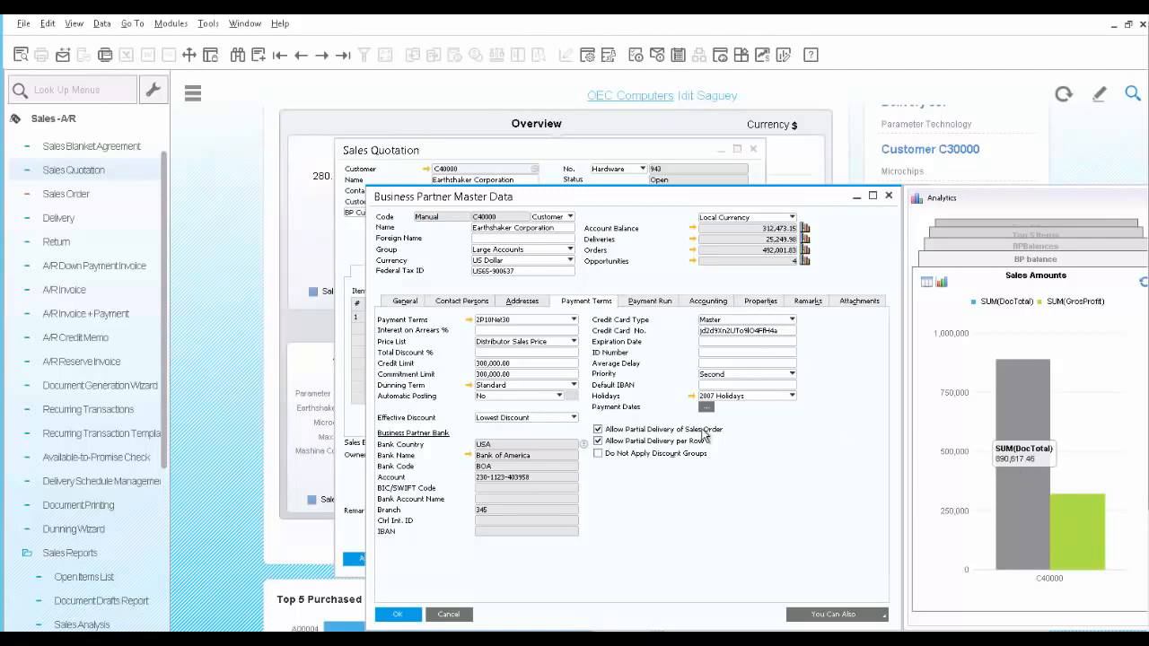
pyautogui.click(889, 197)
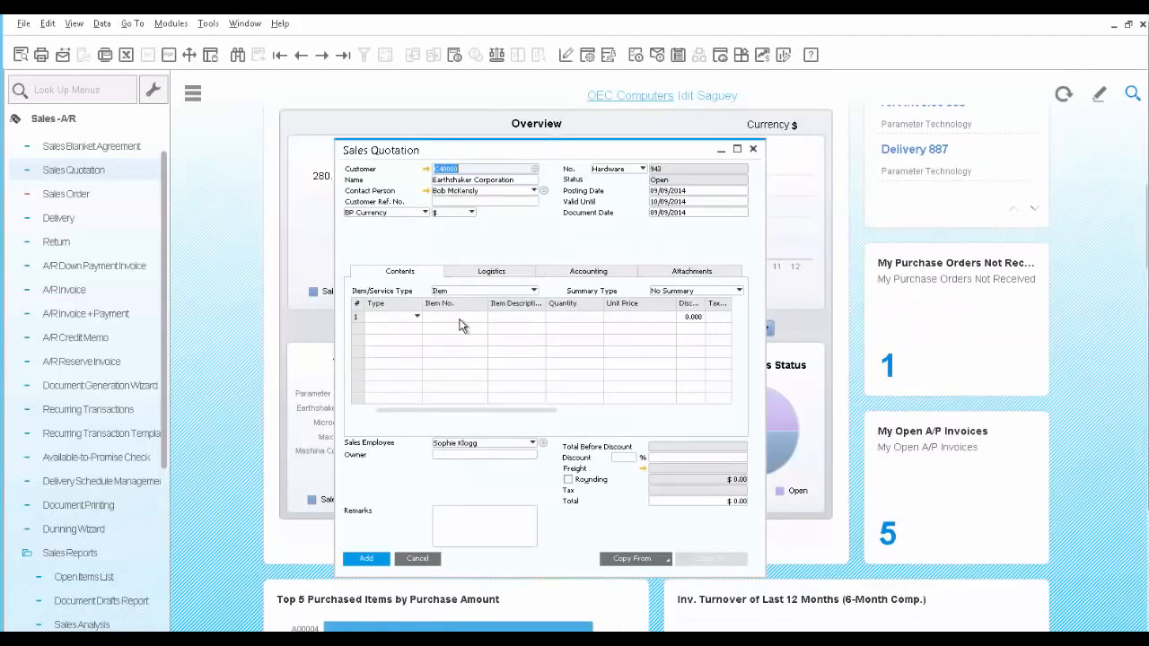
# Add item S10000, Server Point 10000 Premium, to the first row of the quotation
pyautogui.click(458, 325)
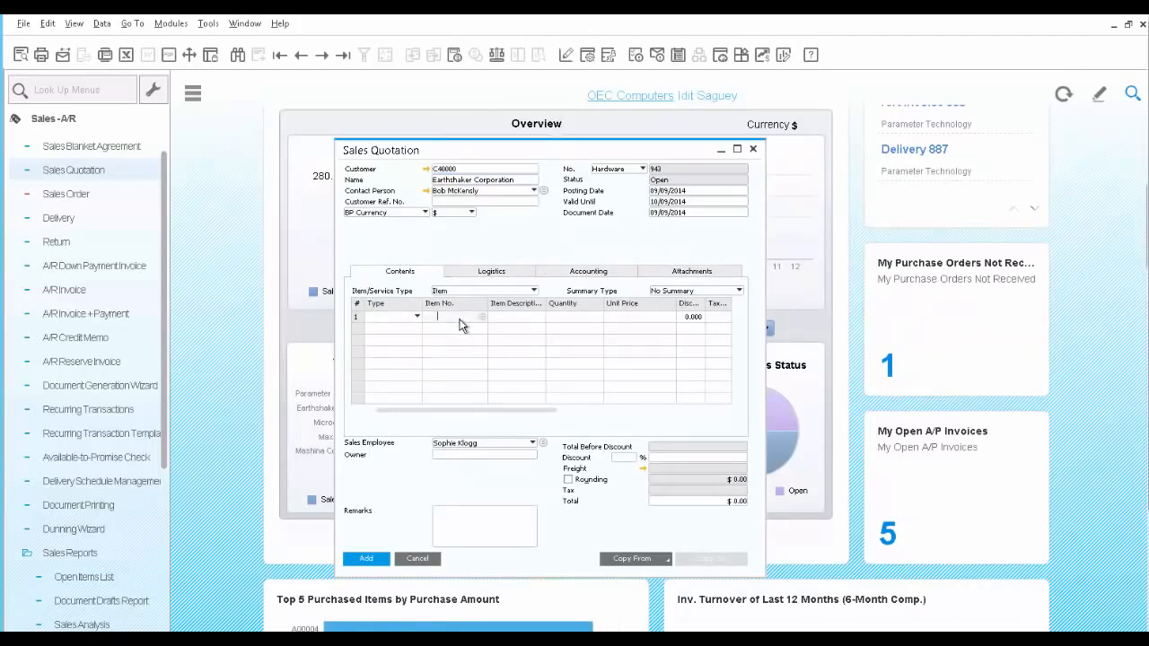
pyautogui.write('S1')
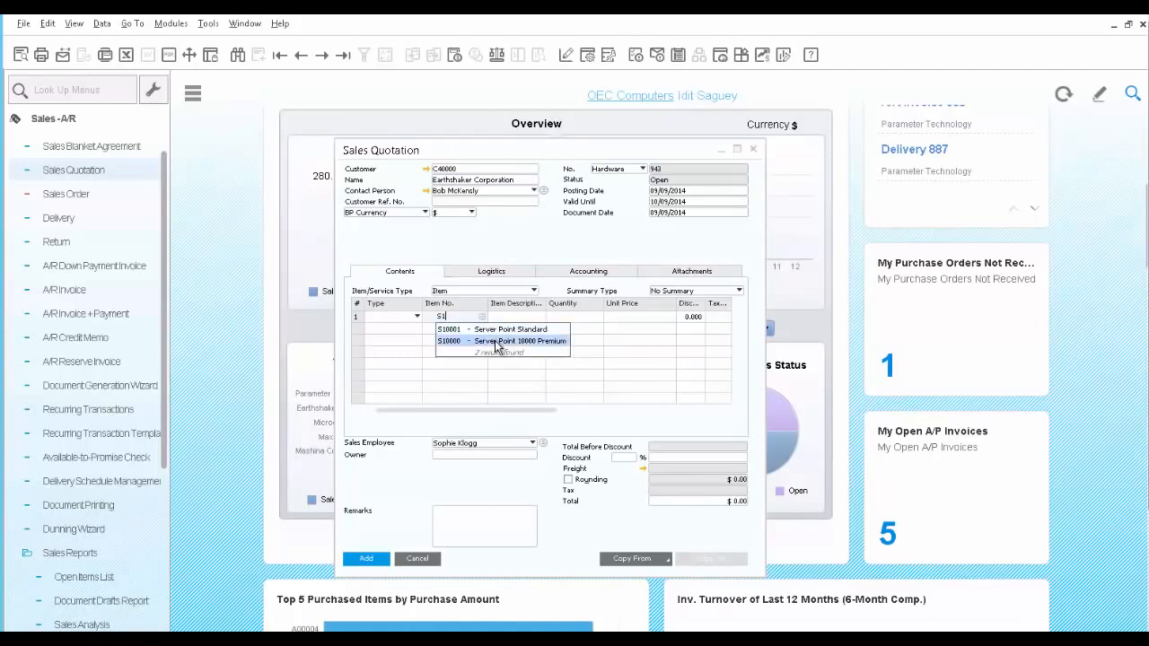
pyautogui.click(498, 343)
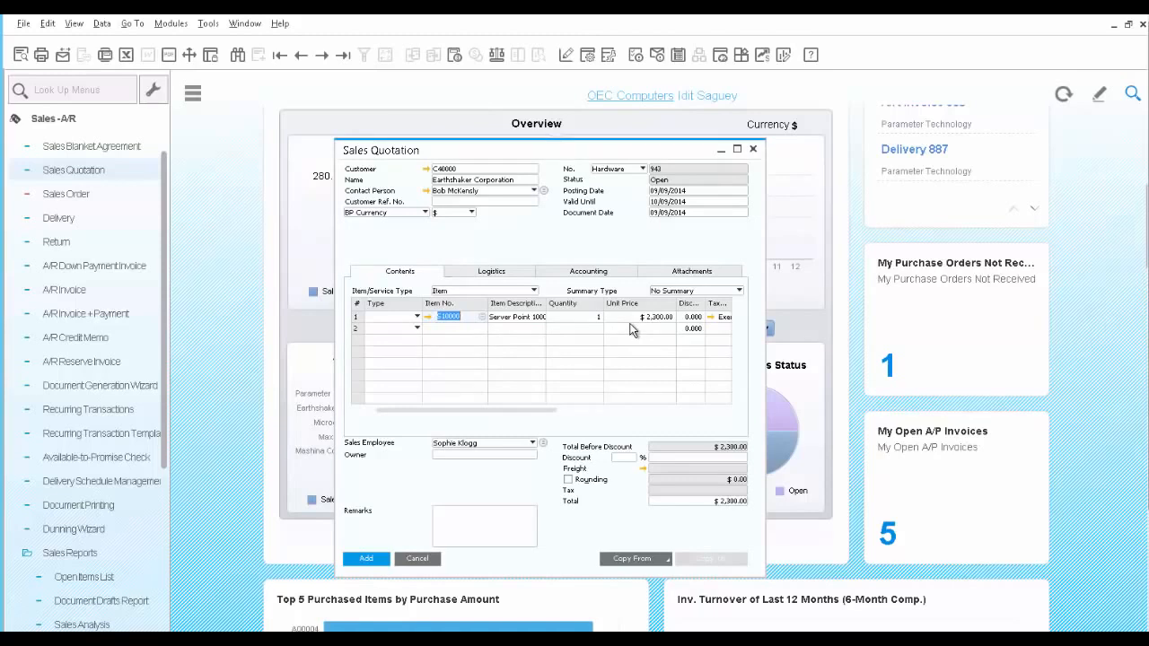
# Set the second row's type to Alternative and add item S10001, Server Point Standard, to it
pyautogui.click(416, 330)
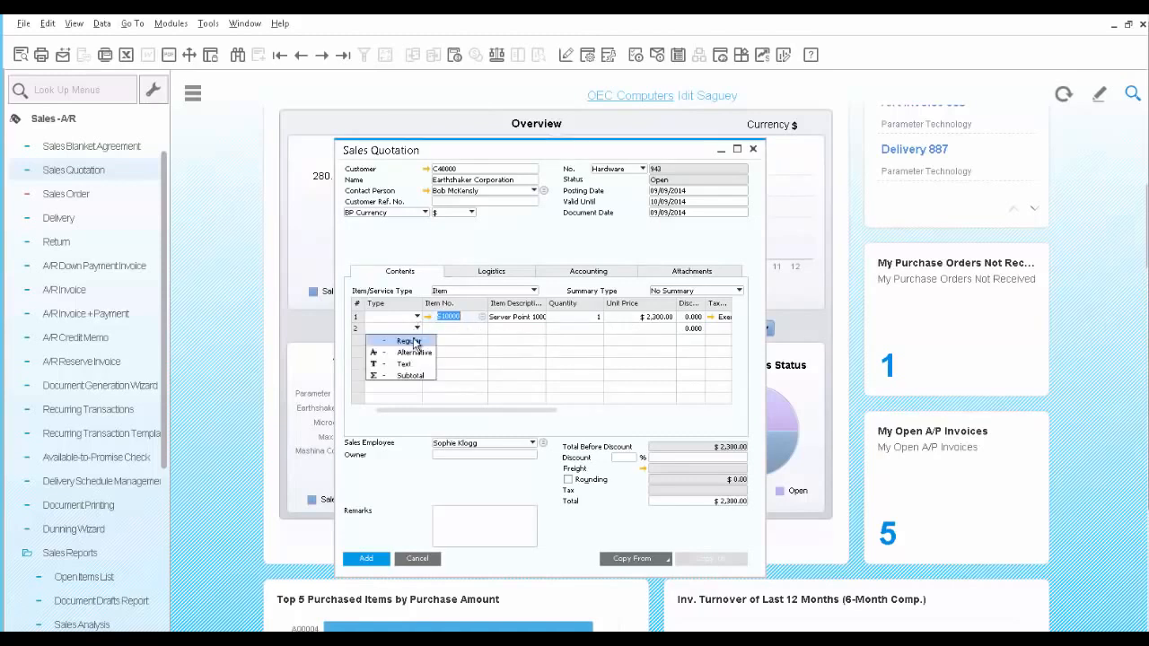
pyautogui.click(415, 352)
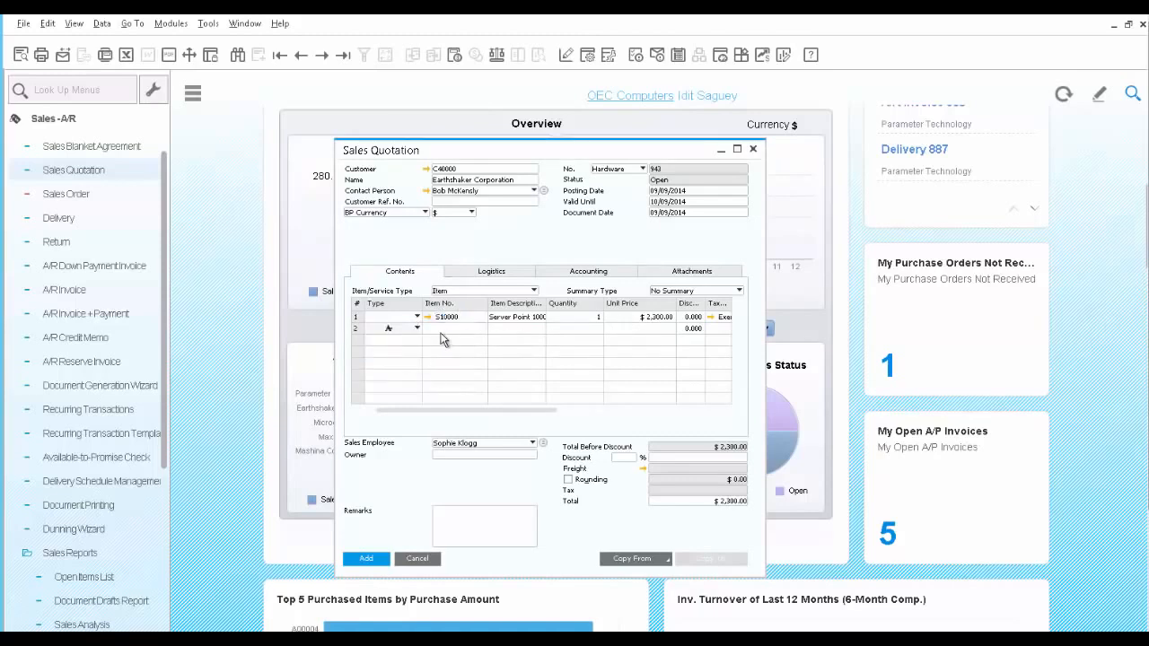
pyautogui.click(444, 330)
pyautogui.write('S1')
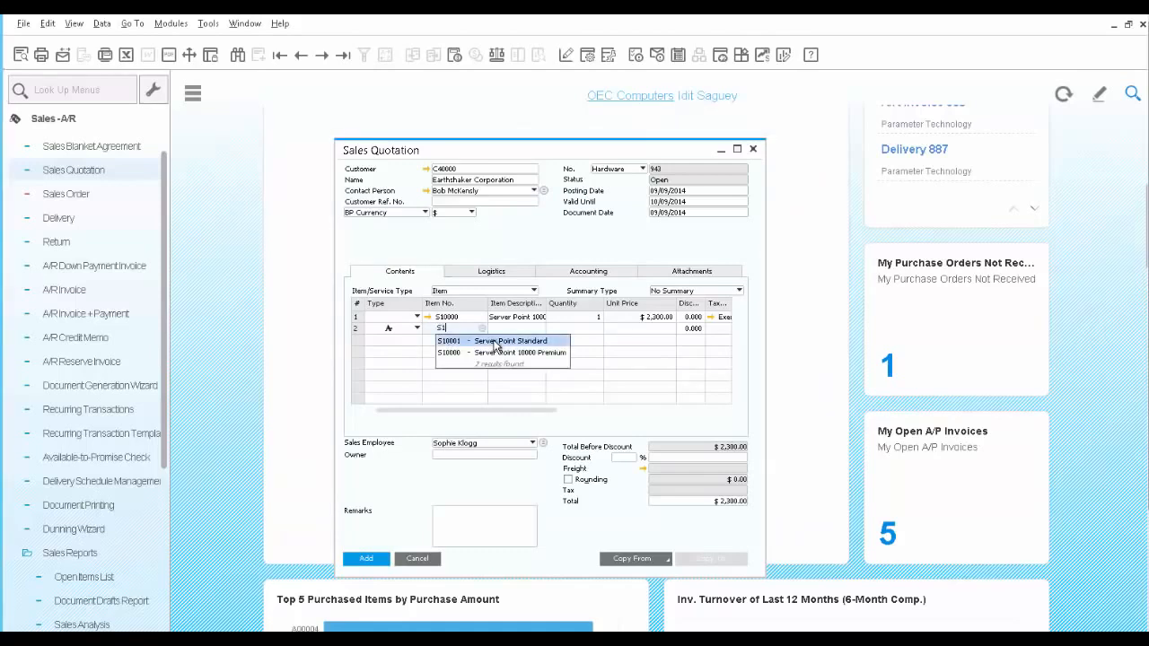
pyautogui.click(495, 347)
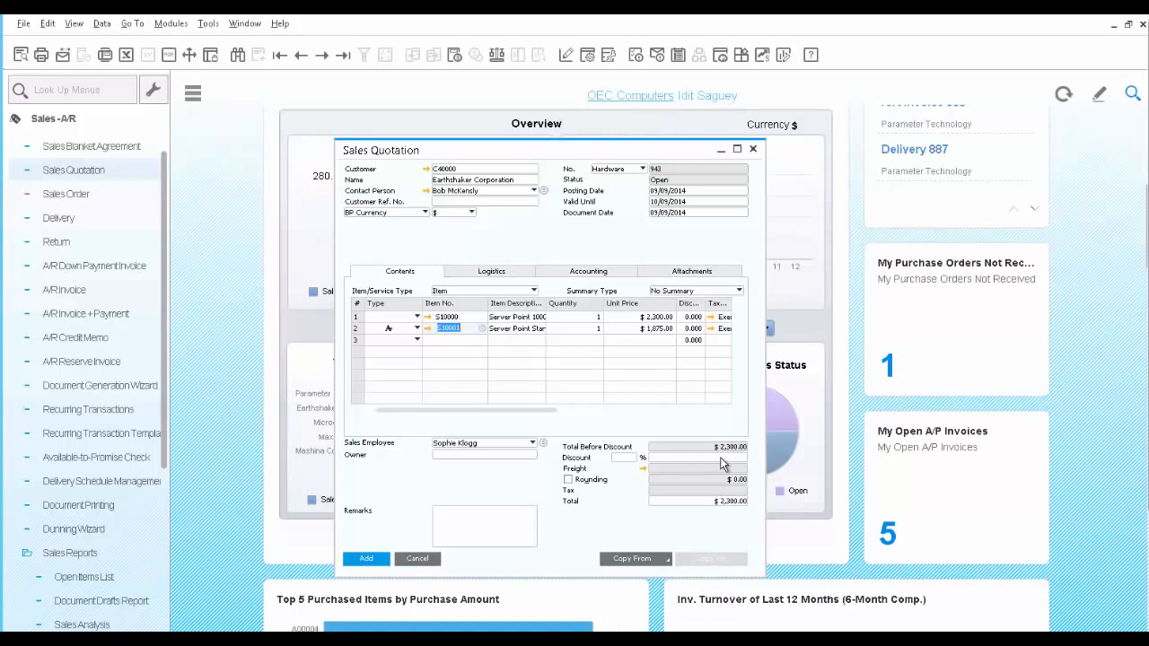
# Apply a 5% discount to the whole quotation
pyautogui.click(626, 459)
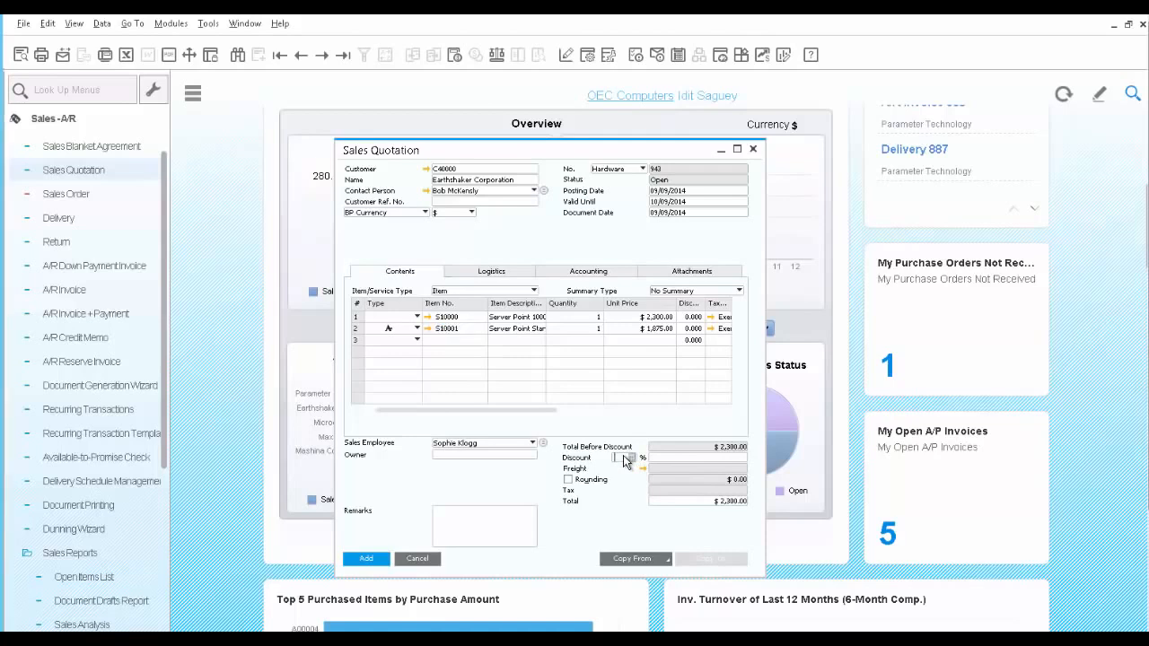
pyautogui.write('5')
pyautogui.press('Tab')
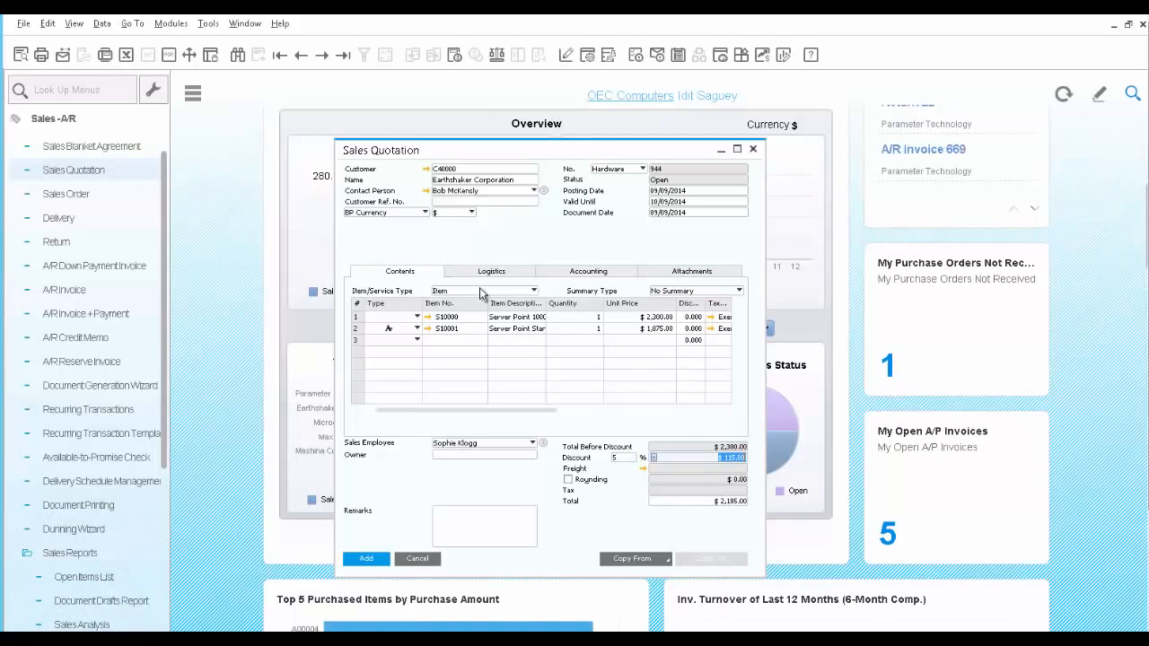
# Preview the quotation's print layout, close the preview and add the quotation to the system
pyautogui.click(22, 57)
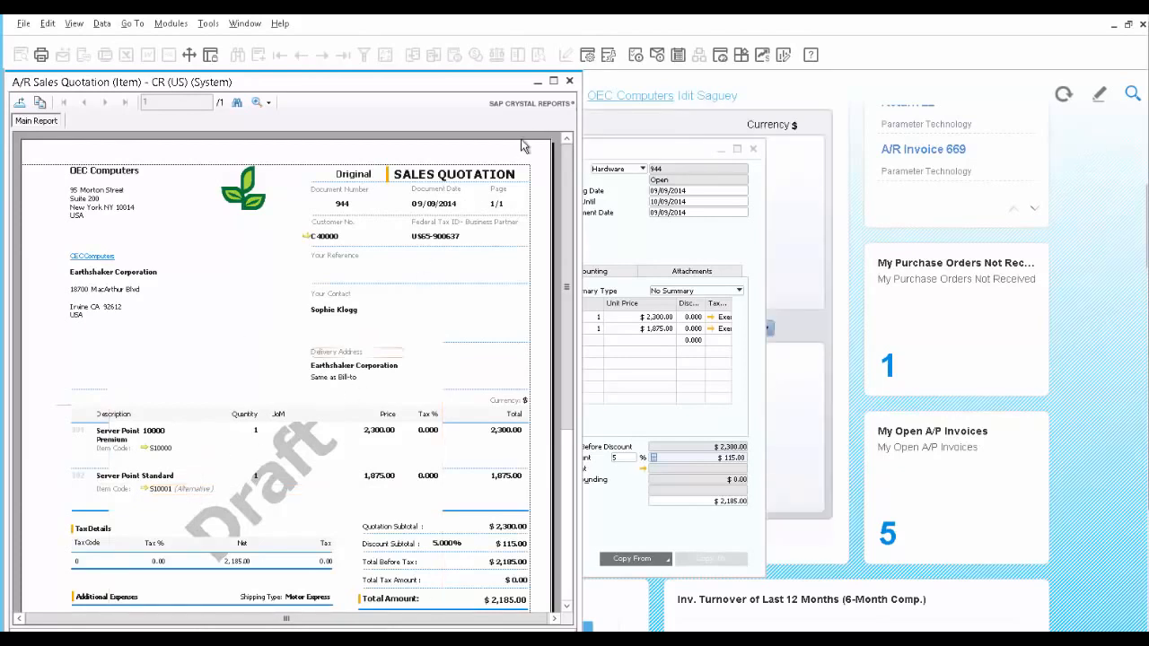
pyautogui.click(570, 81)
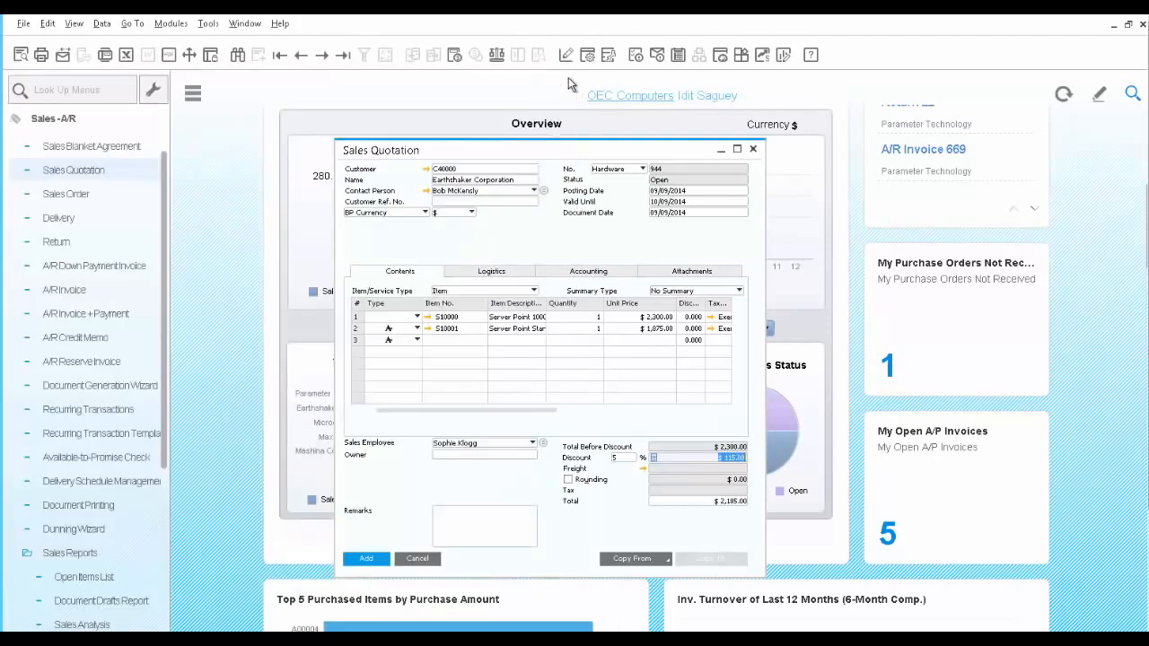
pyautogui.click(365, 560)
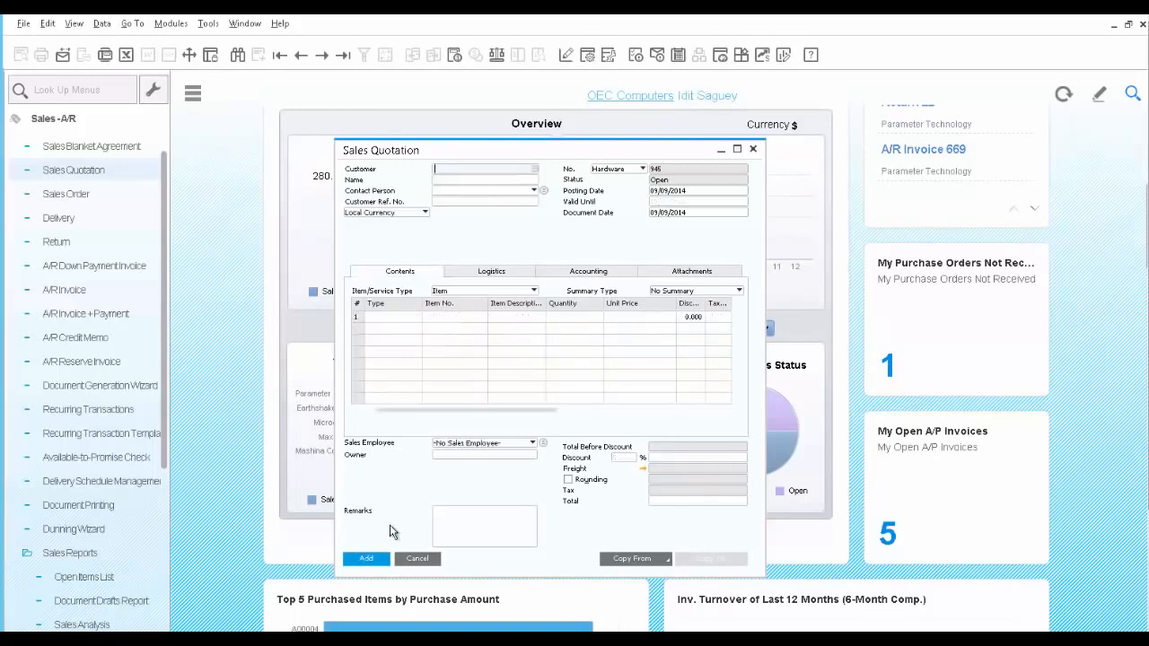
# Bring up the last saved sales quotation and start an e-mail with an edited report attached
pyautogui.click(346, 55)
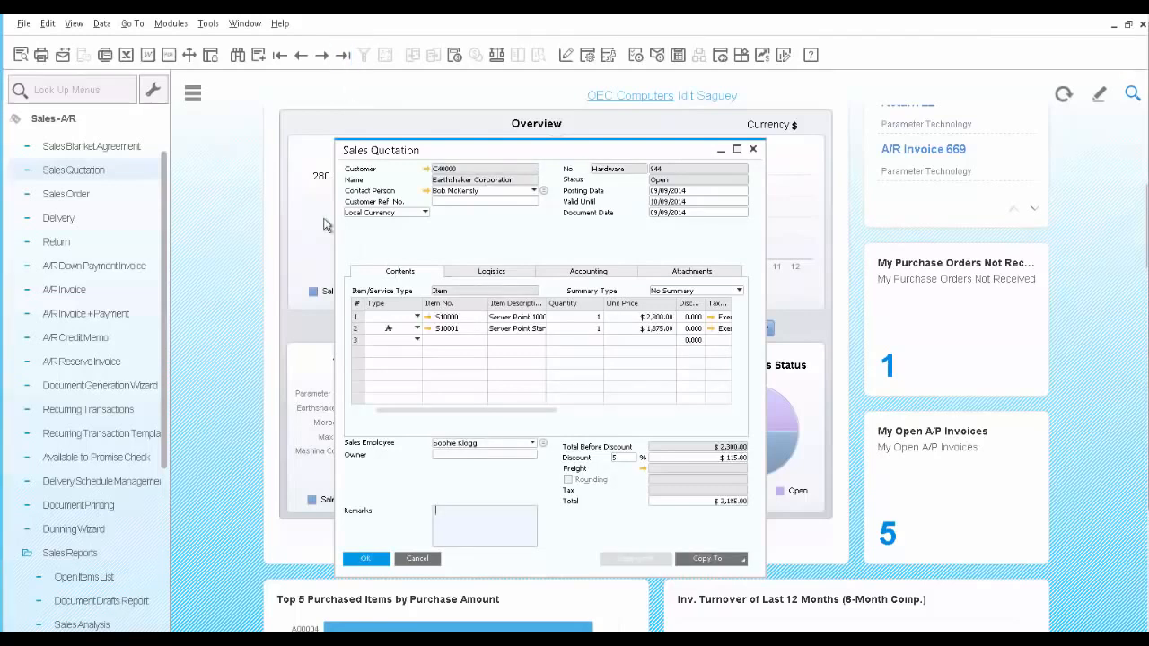
pyautogui.click(63, 56)
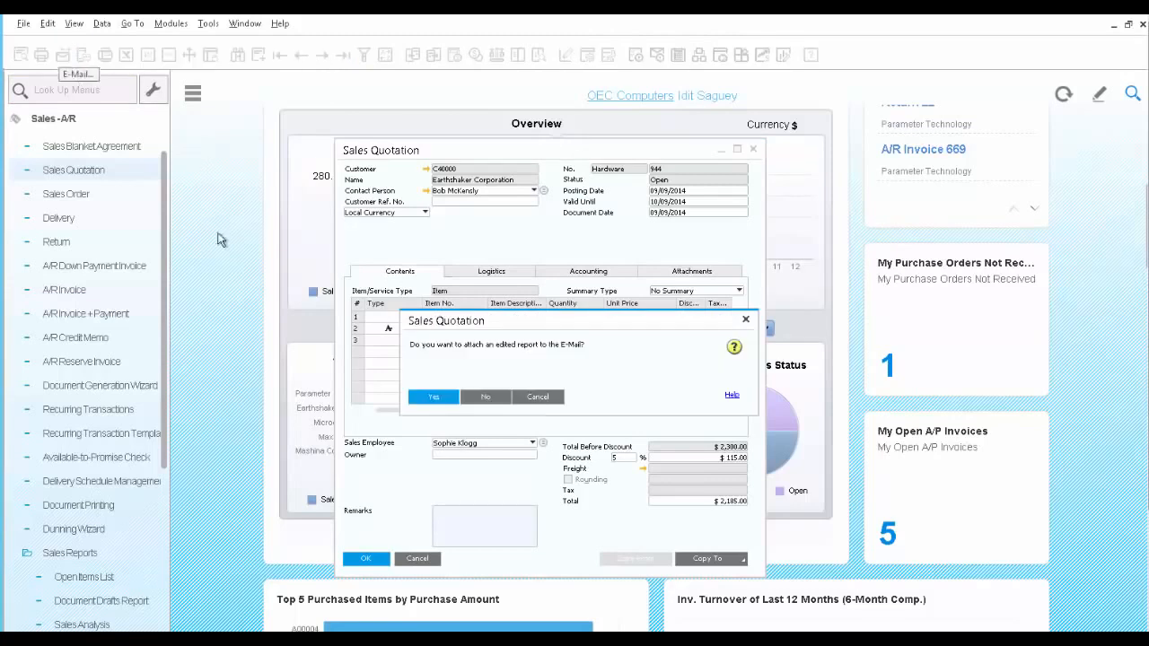
pyautogui.click(429, 398)
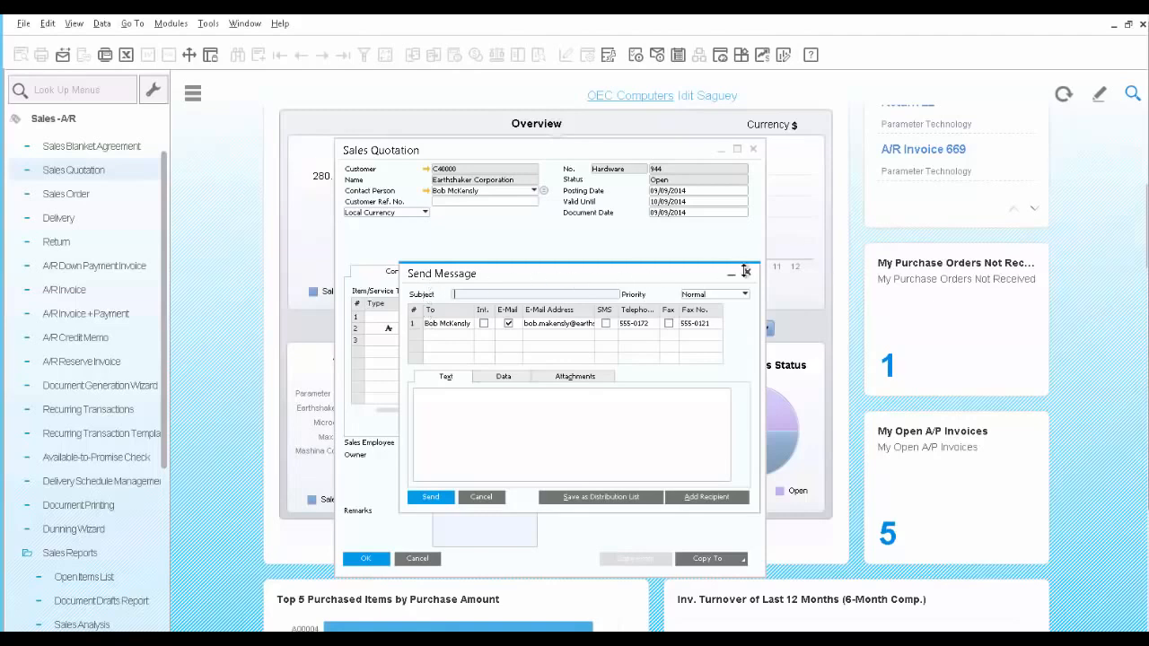
# Give the message the subject "Quotaion for servers" and the text "Attach please find quotation for 2 servers per your request"
pyautogui.click(414, 326)
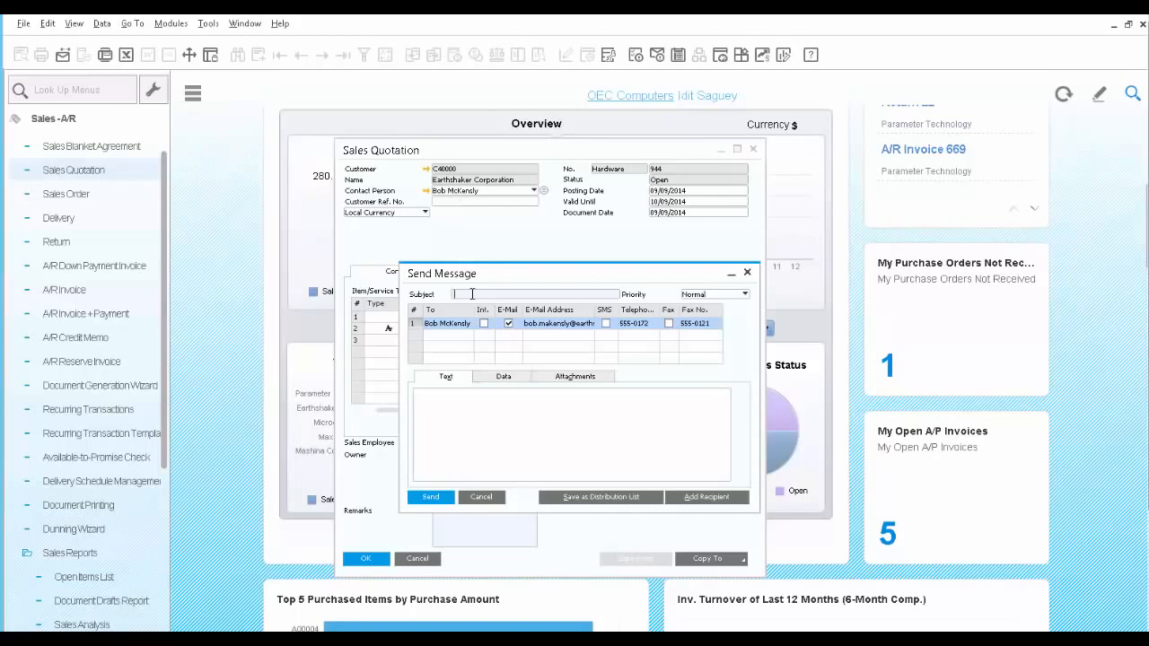
pyautogui.write('Quotation for servers')
pyautogui.click(491, 417)
pyautogui.write('At')
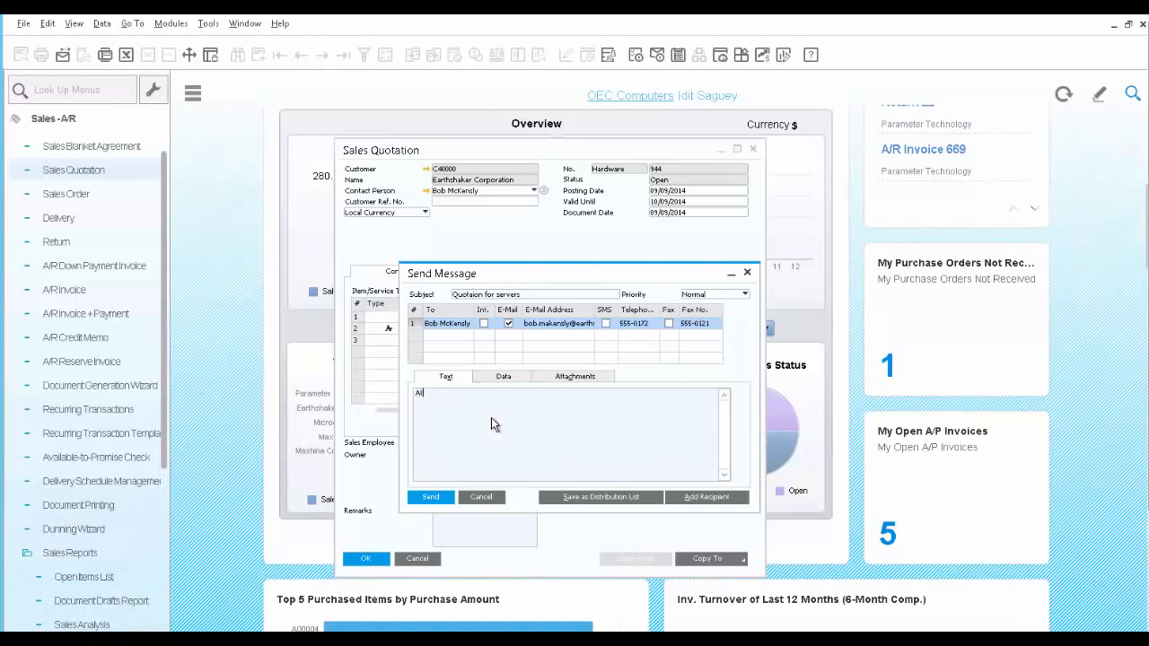
pyautogui.write('tach please find quotation for 2 servers per your request')
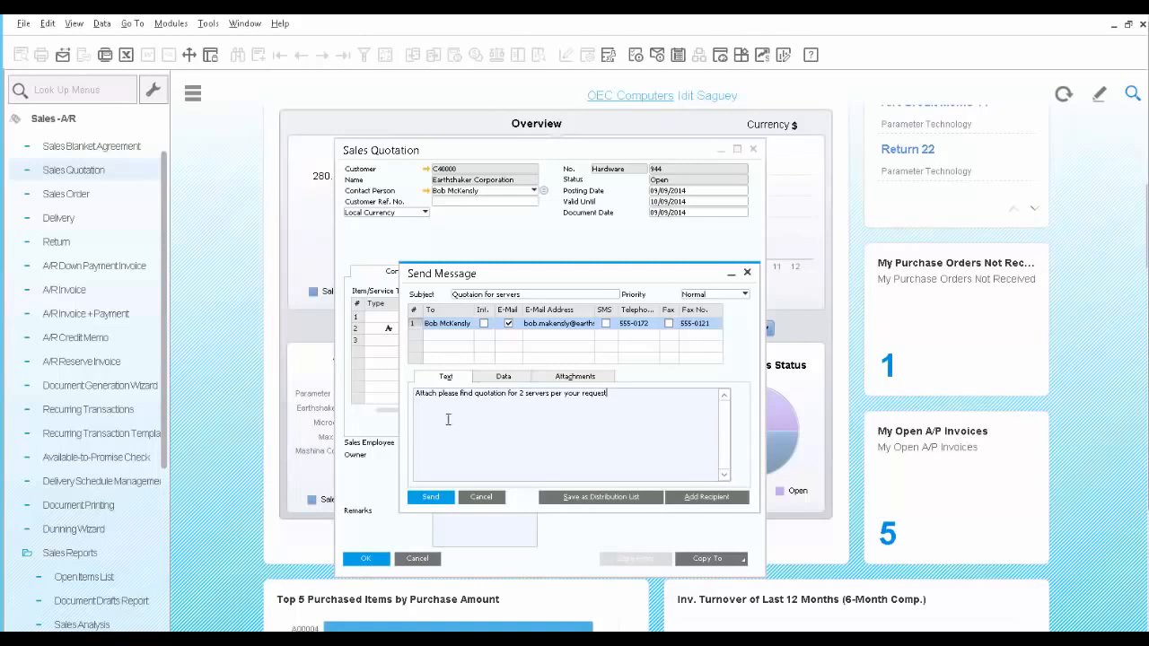
# Check the message's linked document data and attachment, send it to the contact person and close the message window
pyautogui.click(505, 376)
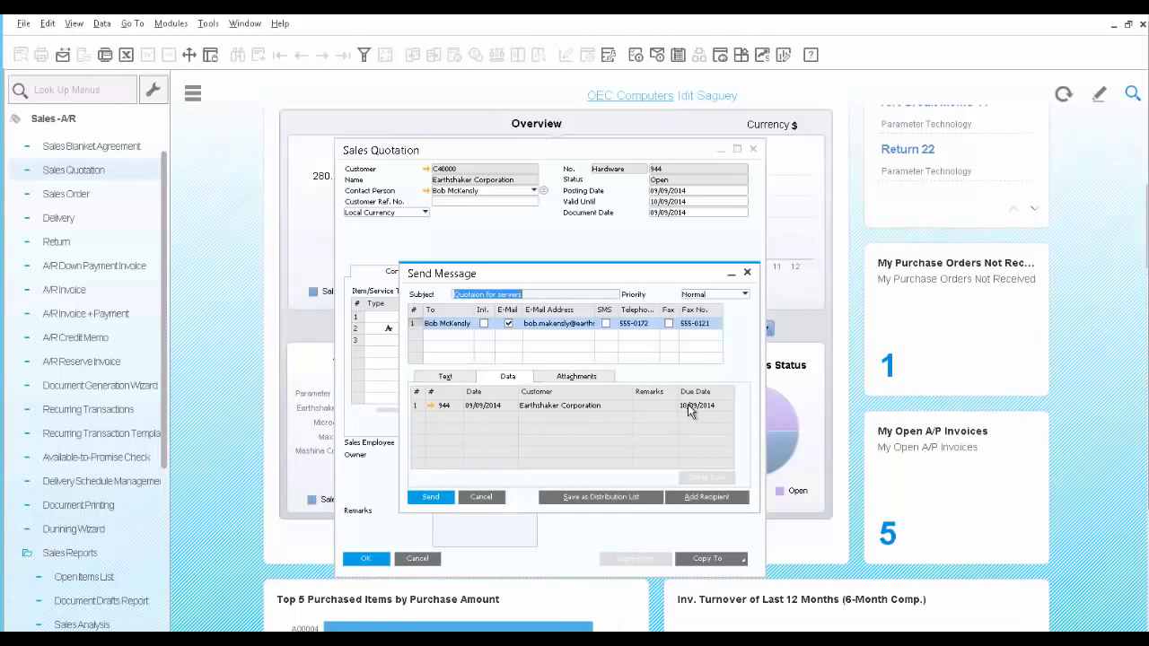
pyautogui.click(576, 376)
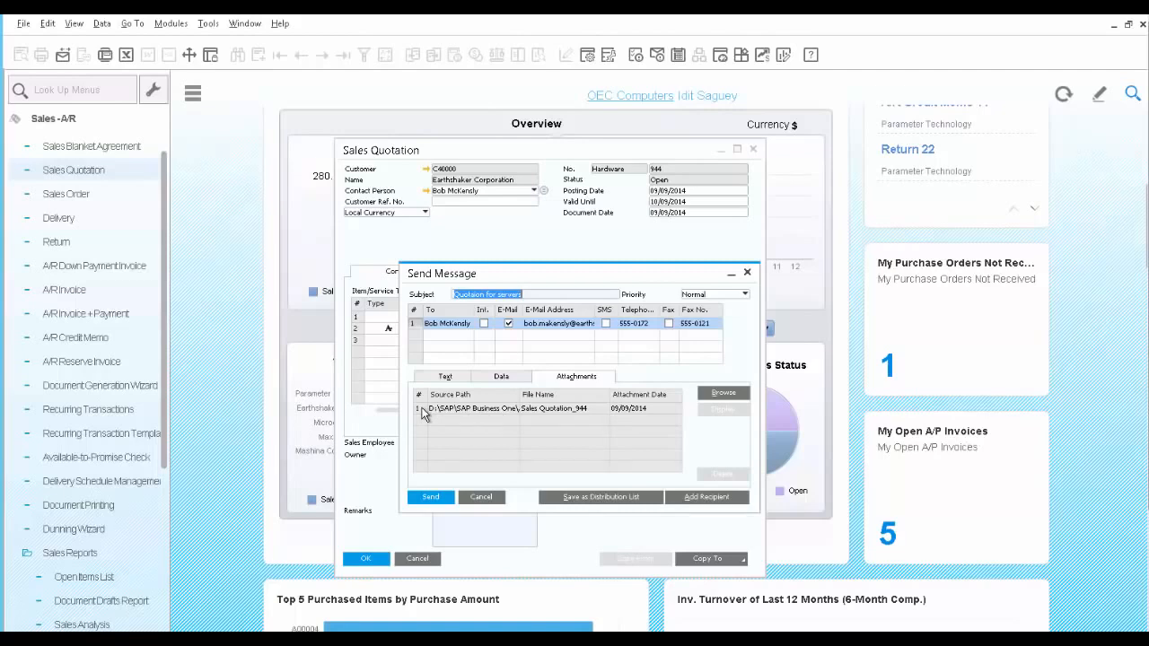
pyautogui.click(431, 499)
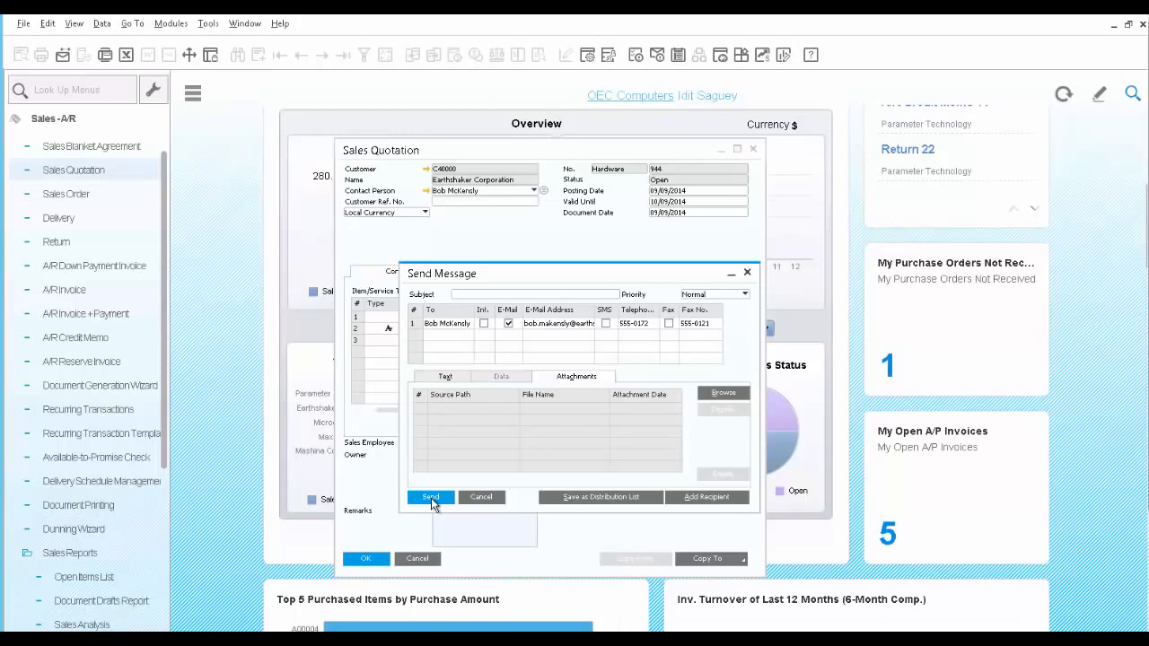
pyautogui.click(431, 500)
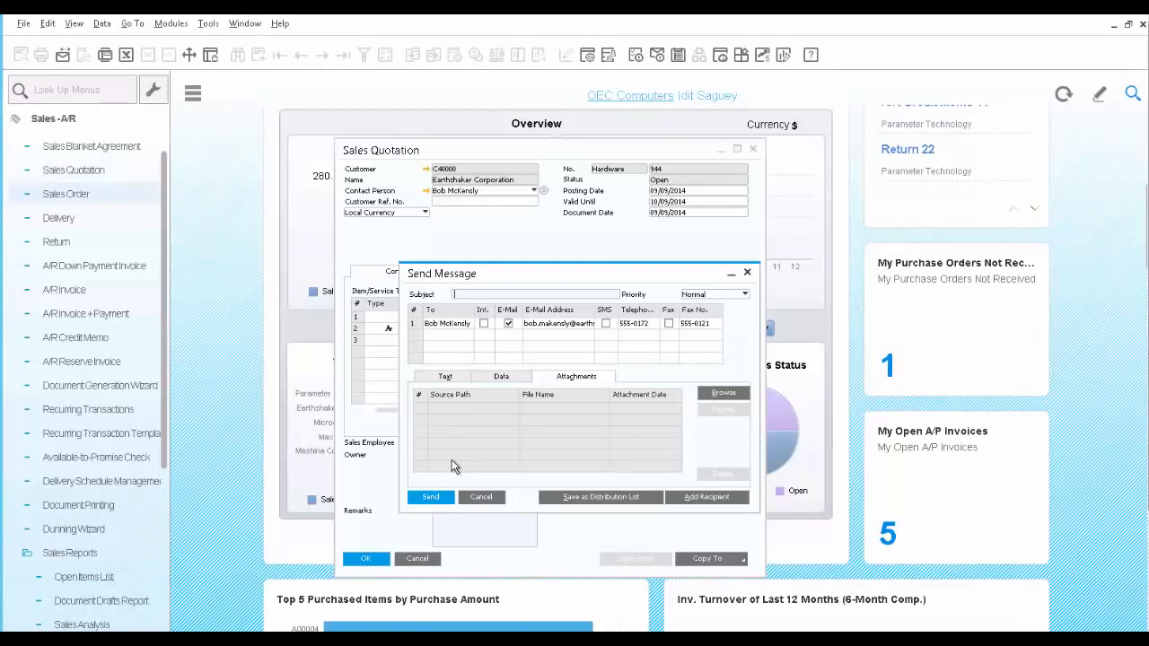
pyautogui.click(484, 496)
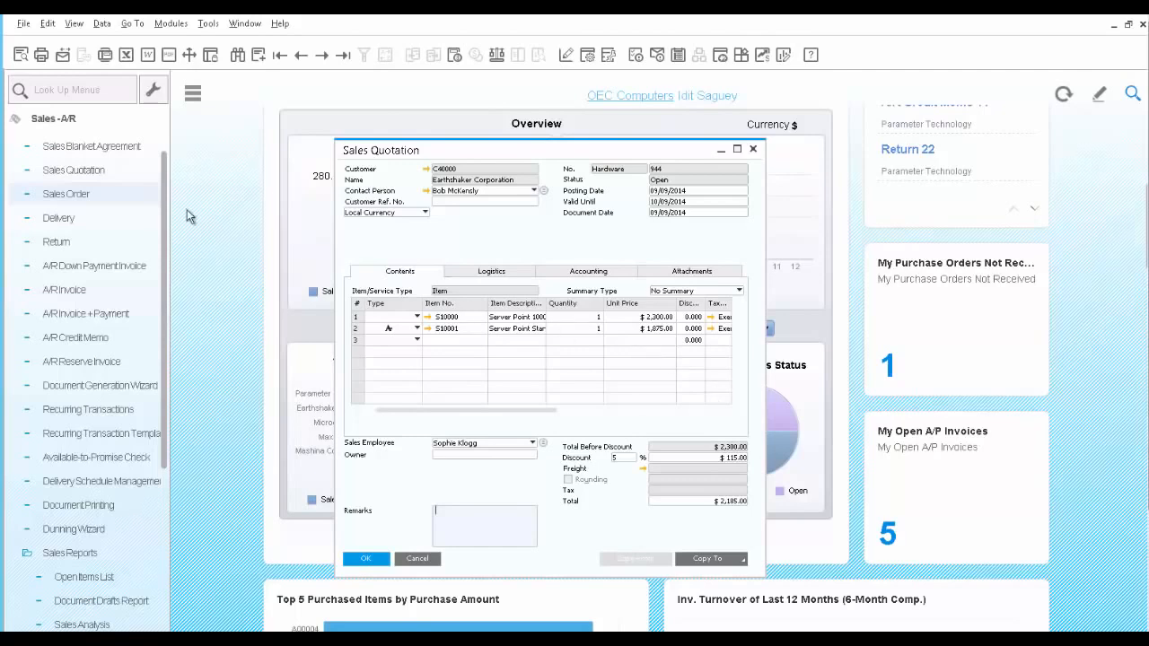
# Start a new sales order and choose Earthshaker Corporation (C40000) as the customer
pyautogui.click(59, 199)
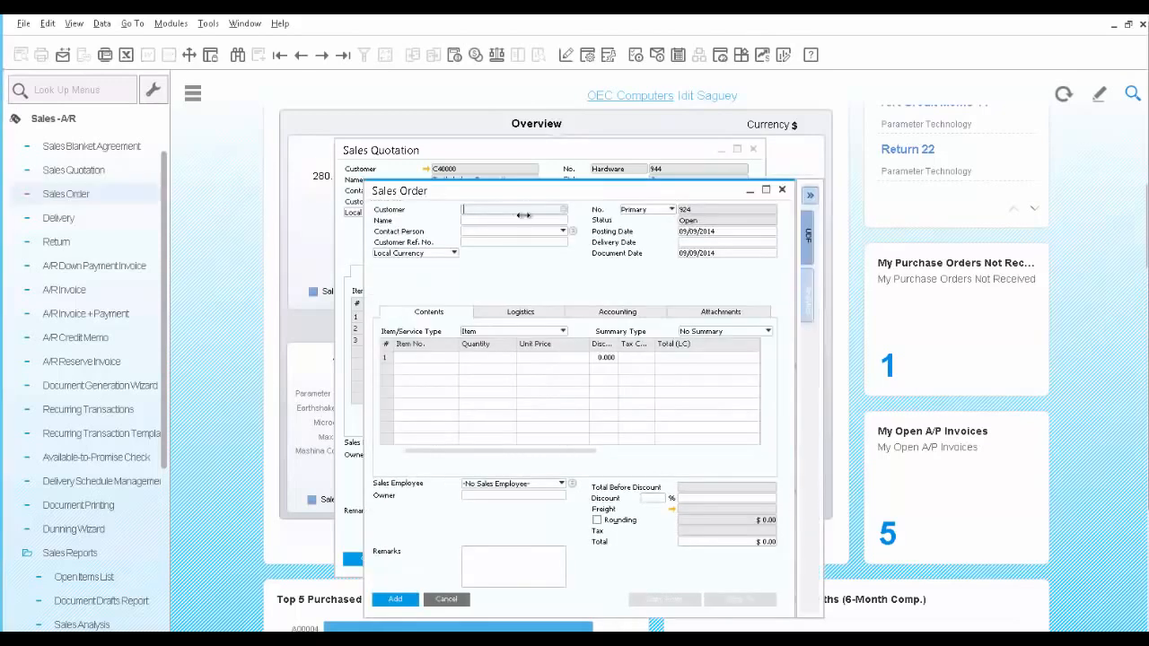
pyautogui.click(564, 209)
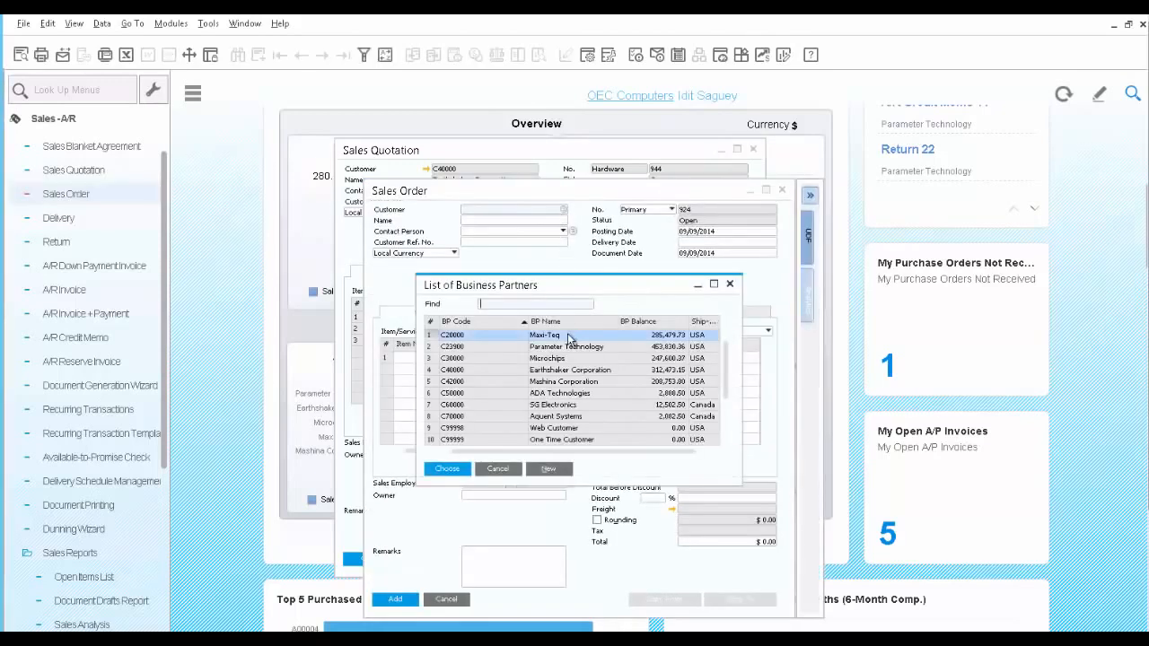
pyautogui.click(564, 373)
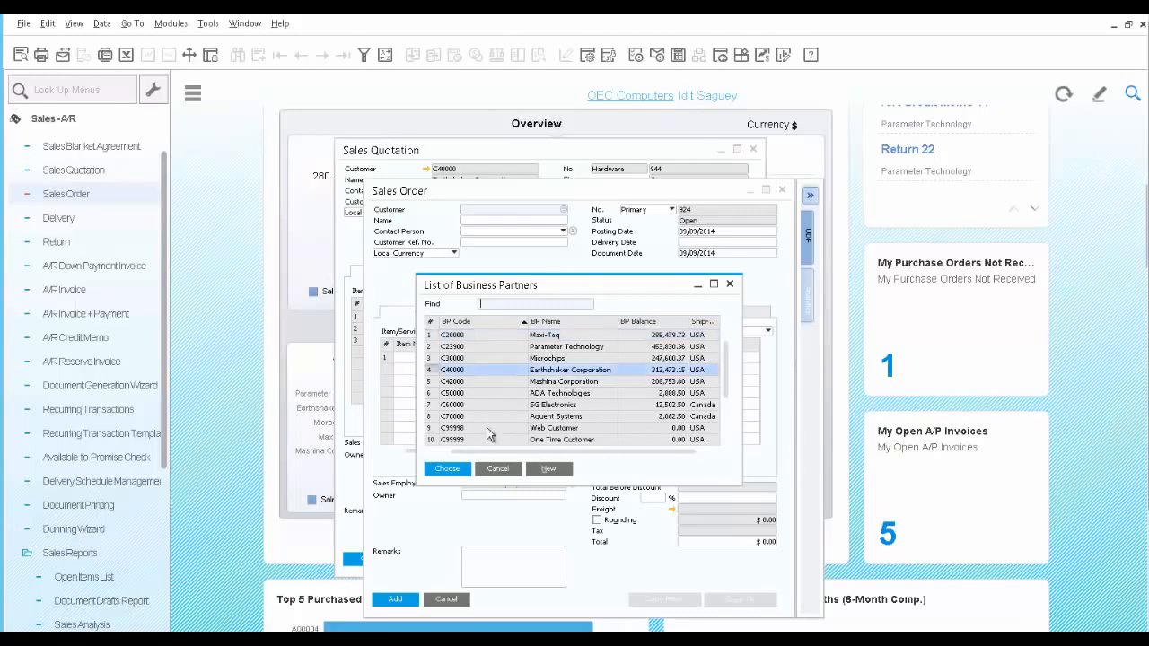
pyautogui.click(447, 470)
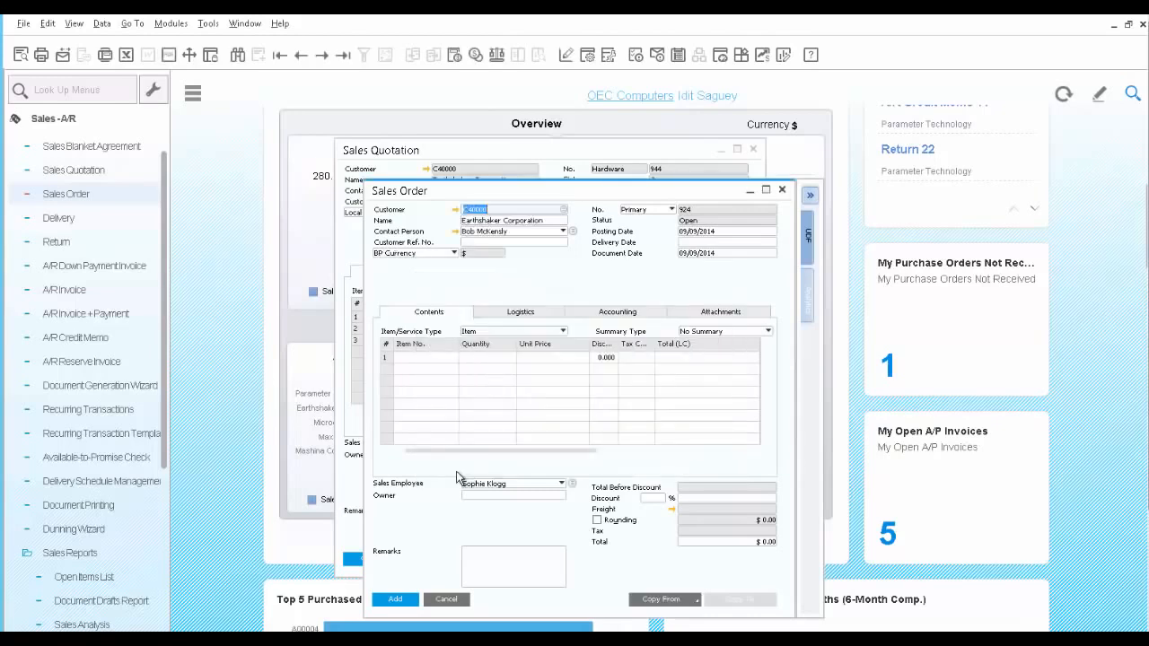
# Copy the customer's latest sales quotation into the order, drawing all data at the current exchange rate and including the alternative items
pyautogui.click(691, 601)
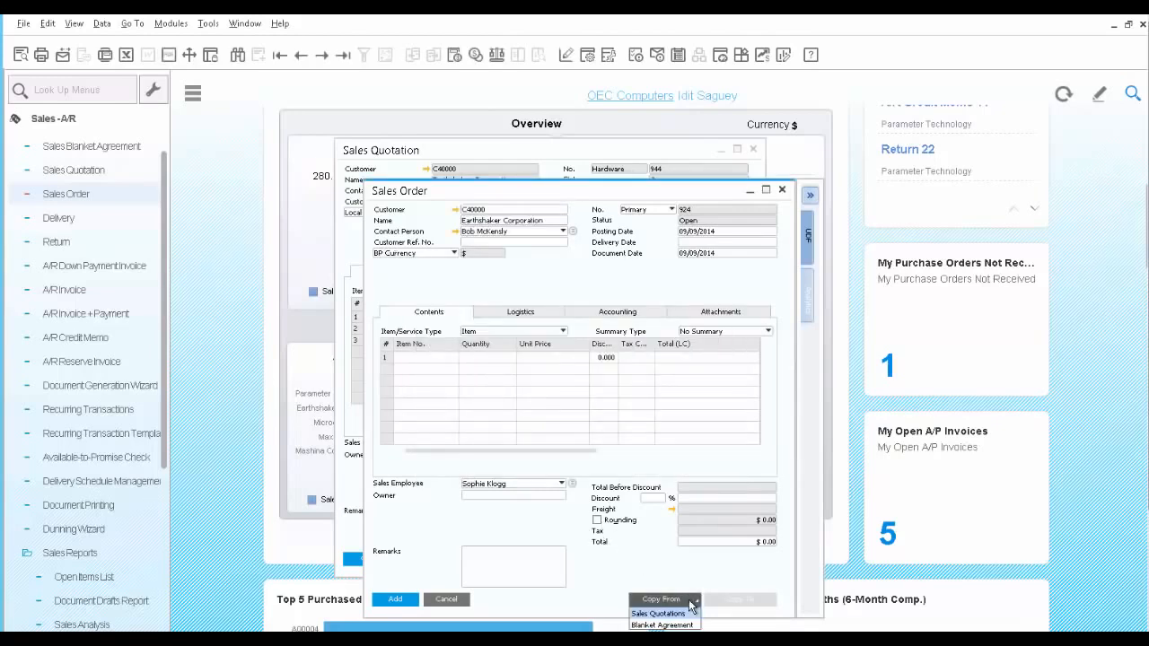
pyautogui.click(688, 614)
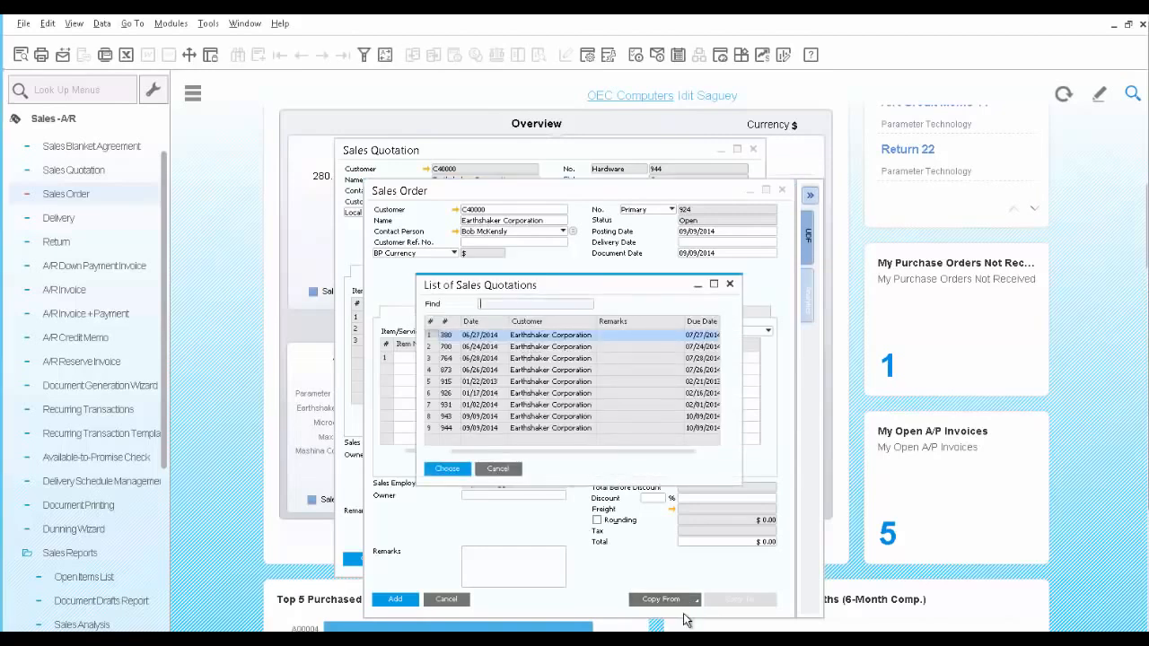
pyautogui.click(461, 430)
pyautogui.click(448, 470)
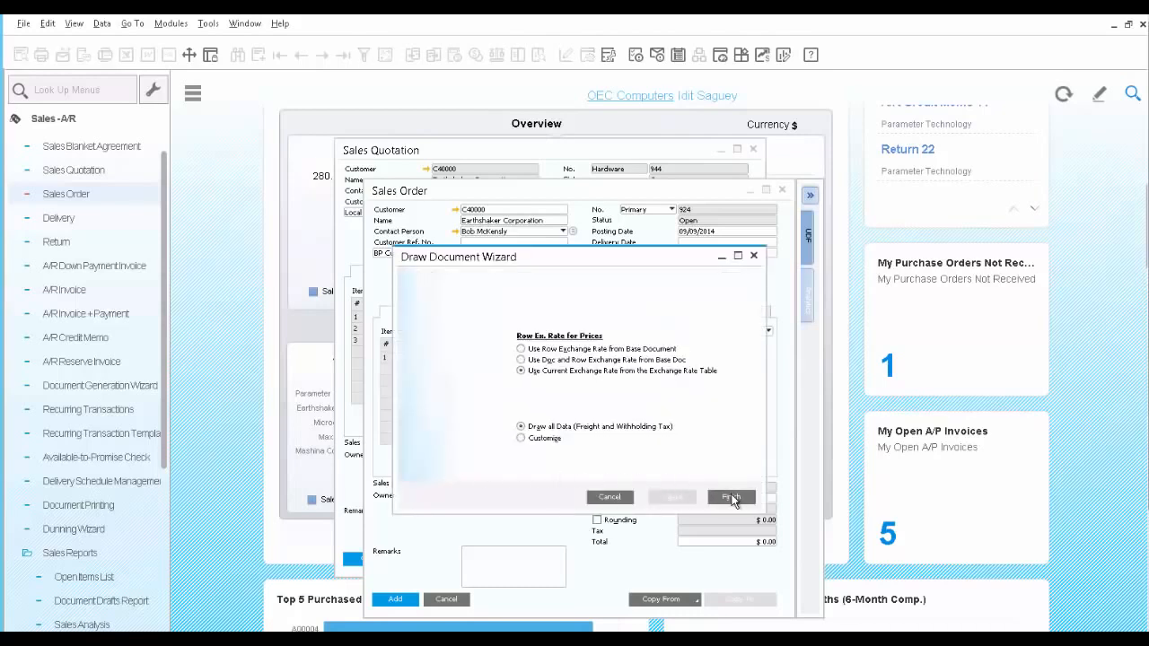
pyautogui.click(731, 498)
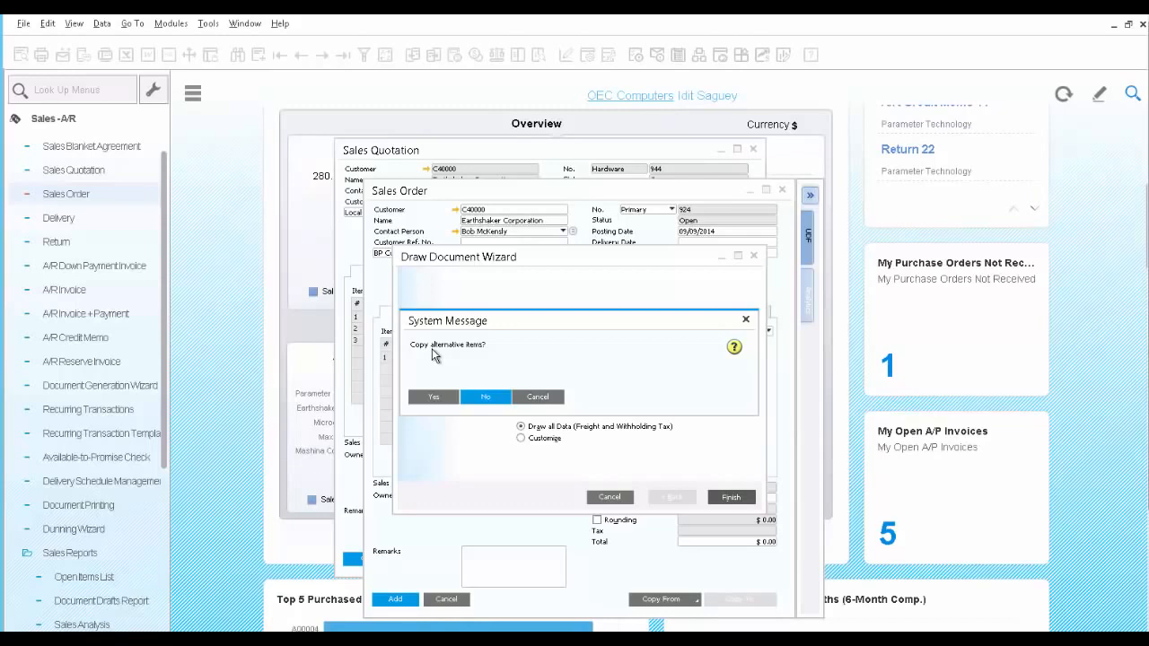
pyautogui.click(431, 397)
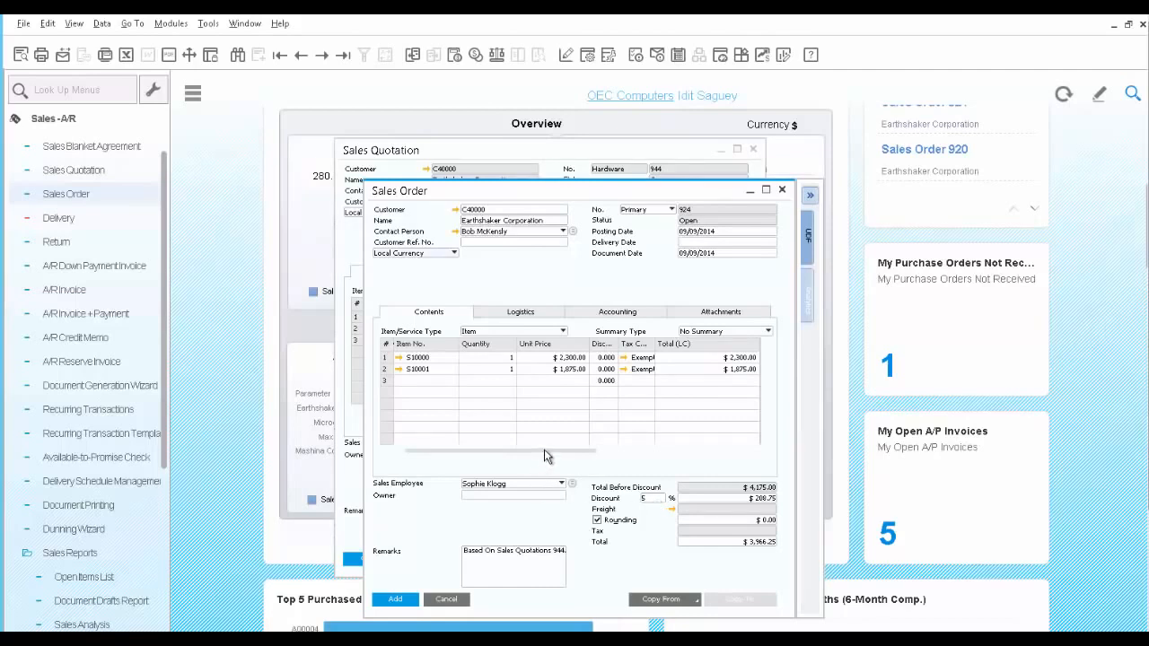
# Set the ship-to name of the order's second row, item S10001, to PA WH
pyautogui.moveTo(544, 449); pyautogui.dragTo(703, 451)
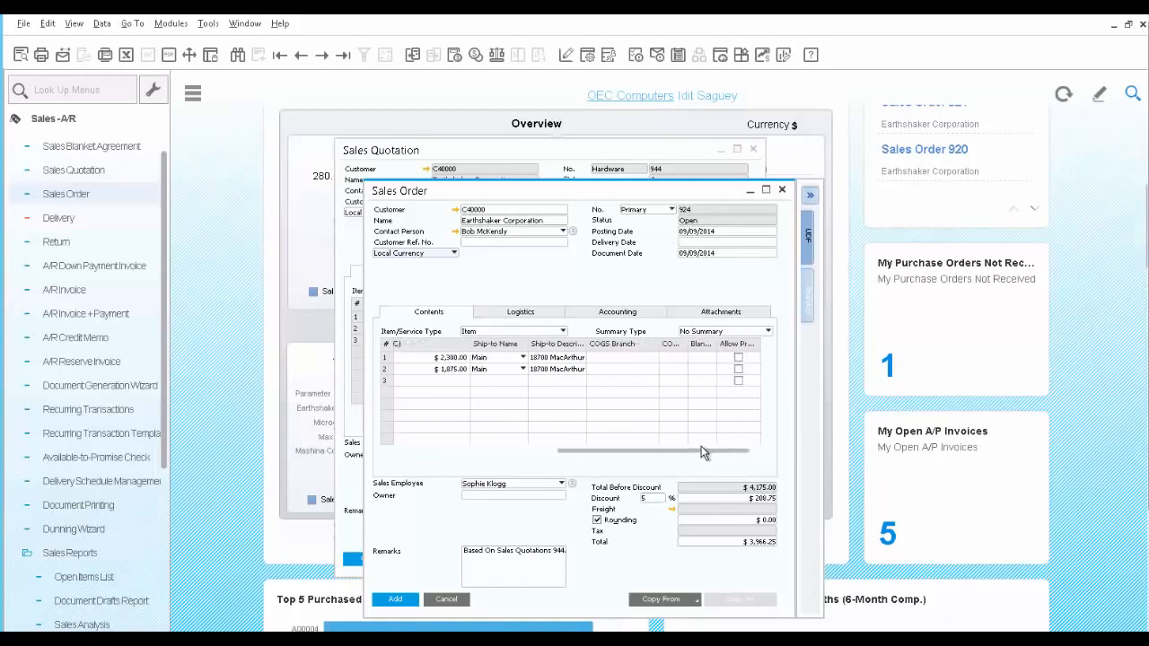
pyautogui.click(520, 370)
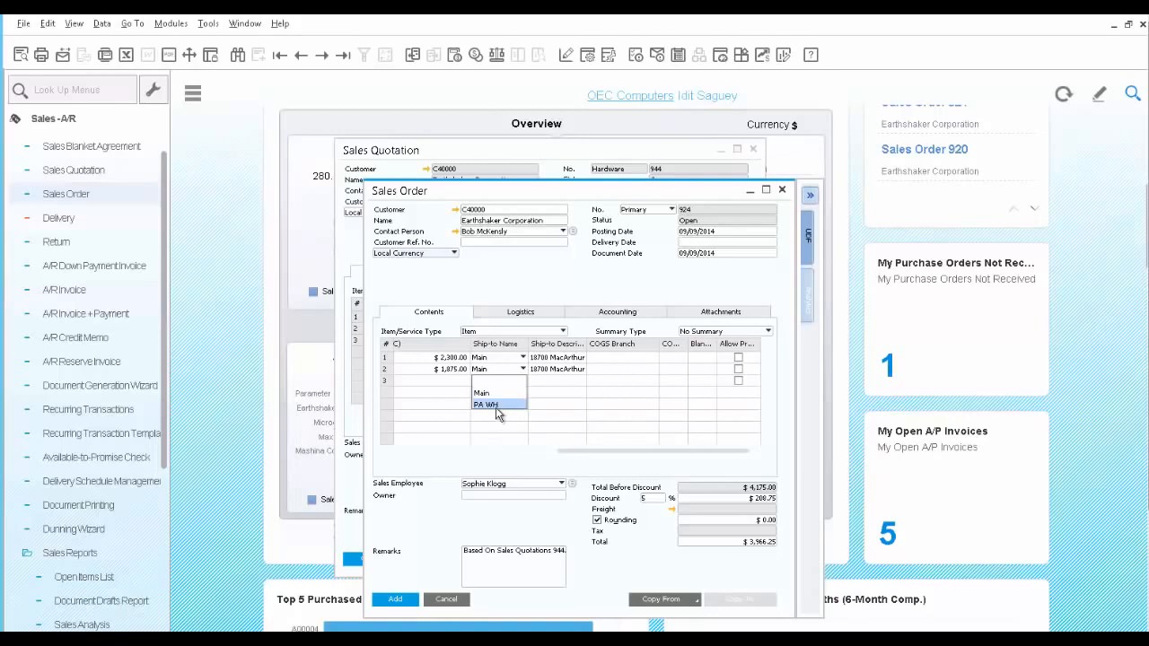
pyautogui.click(496, 406)
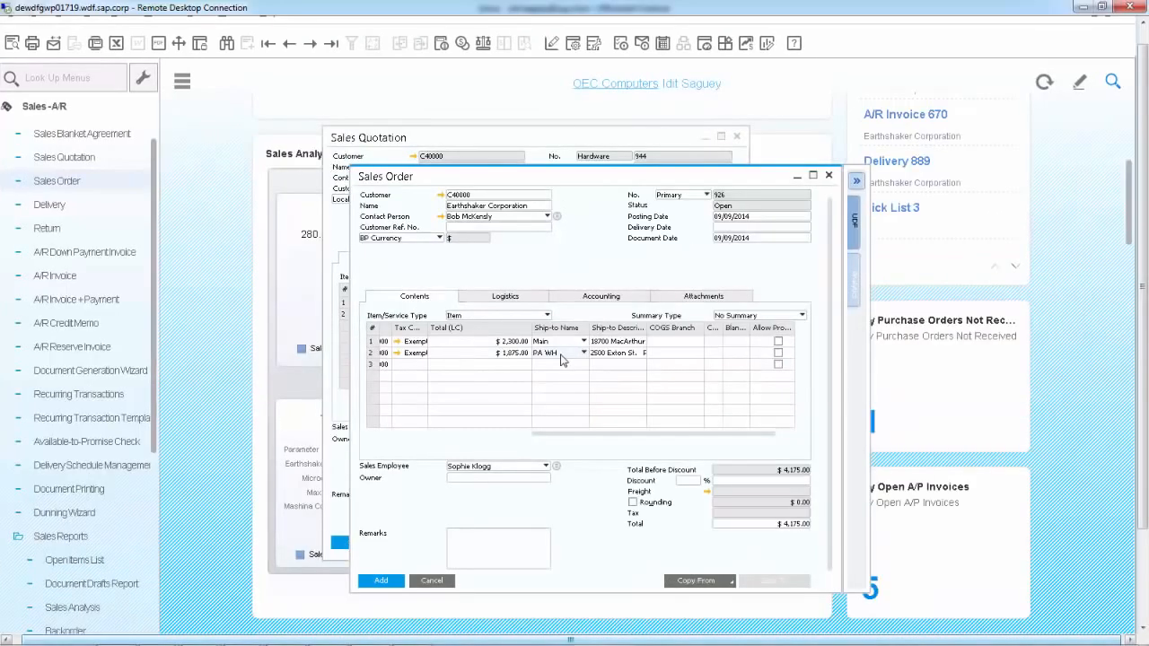
# Set the order's delivery date to 09/09/2014 and apply it to the existing rows
pyautogui.click(738, 230)
pyautogui.write('i')
pyautogui.press('Tab')
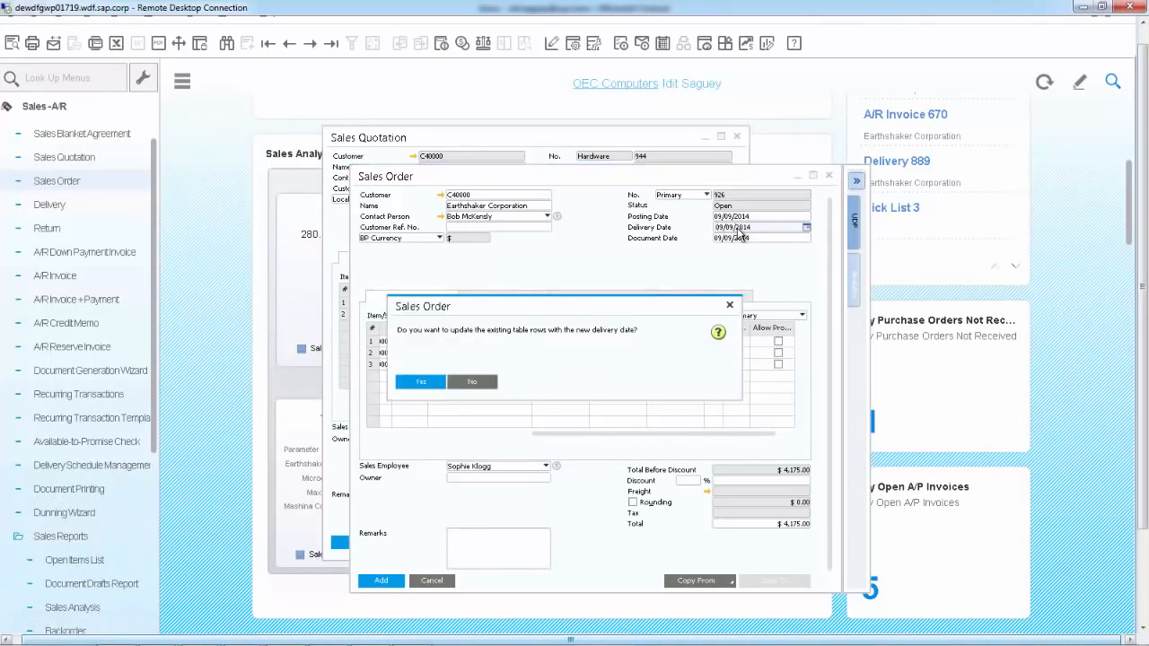
pyautogui.click(422, 382)
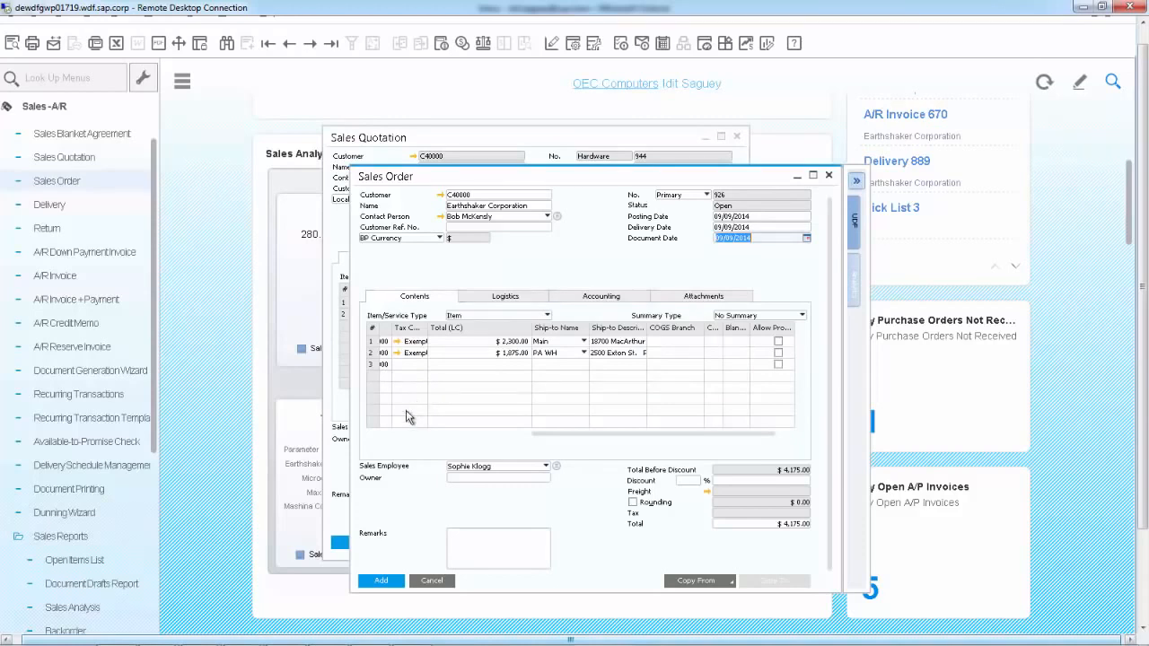
# Add the order, reviewing the ATP quantities of item S10001 and confirming its delivery proposal for 09/15/2014
pyautogui.click(382, 581)
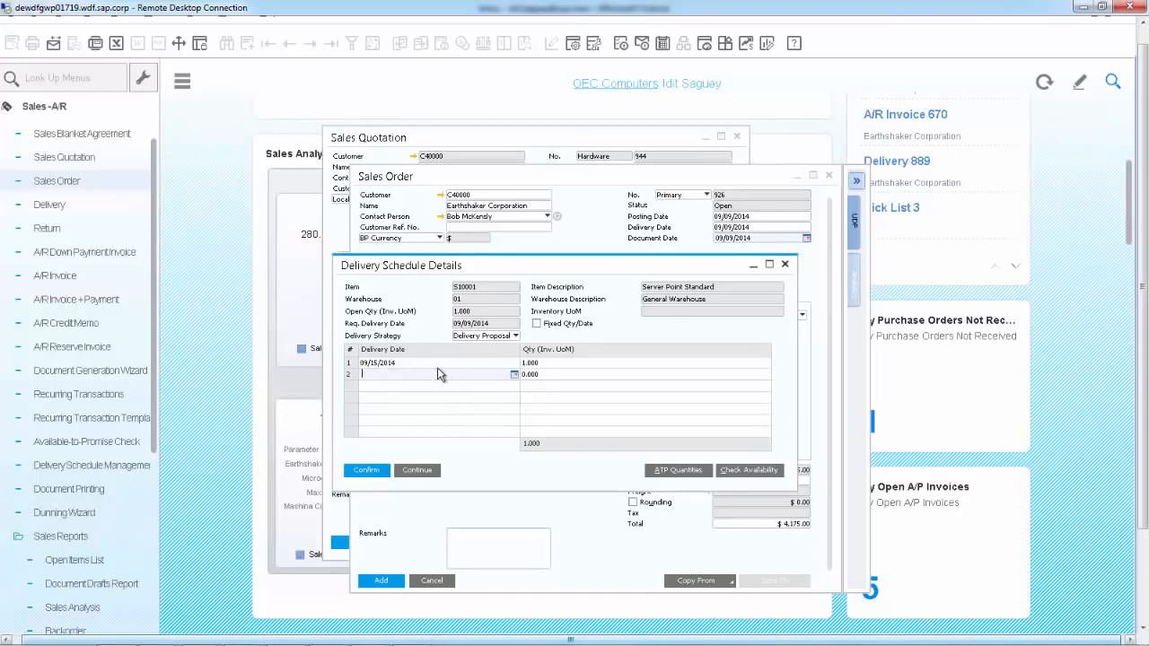
pyautogui.click(664, 471)
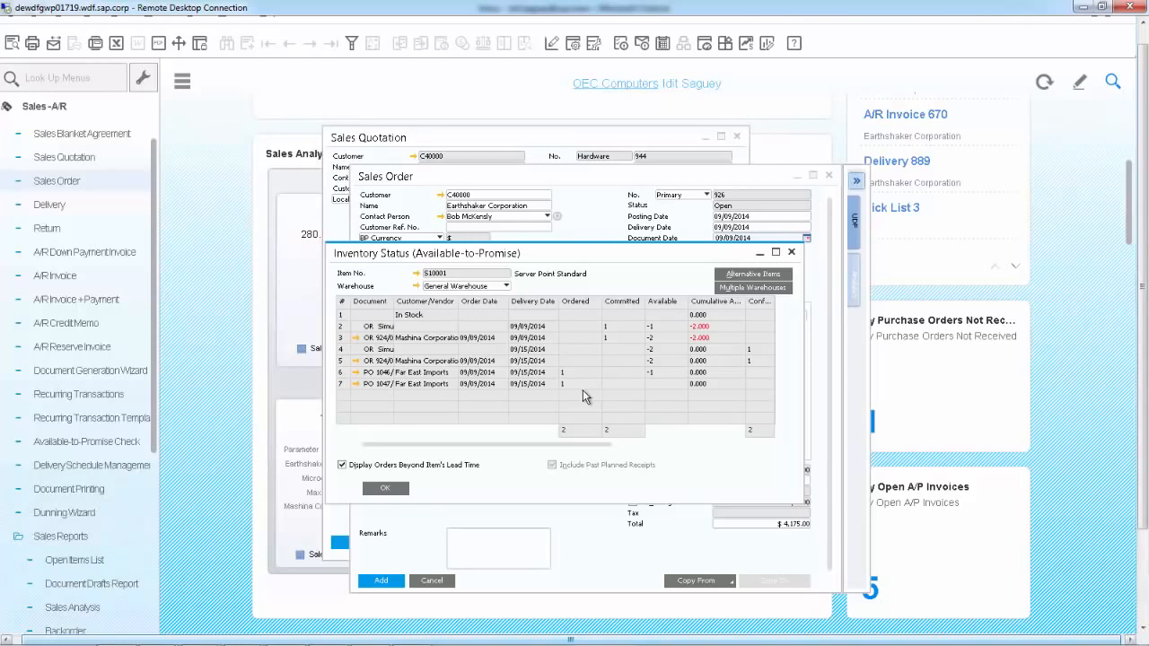
pyautogui.click(386, 488)
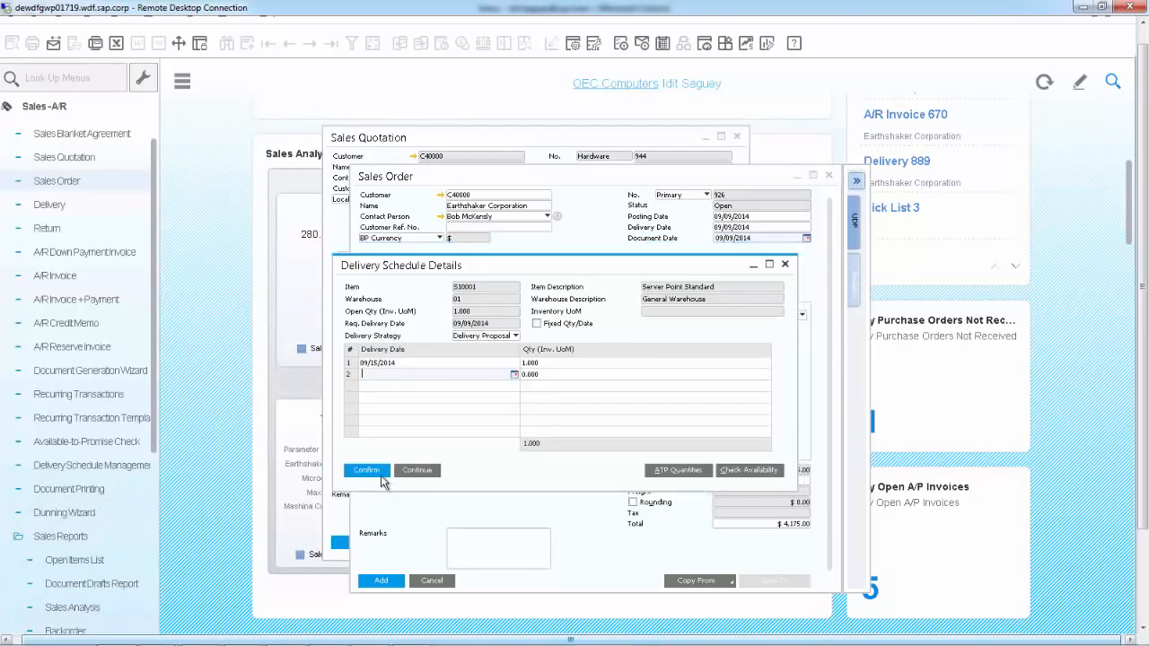
pyautogui.click(366, 471)
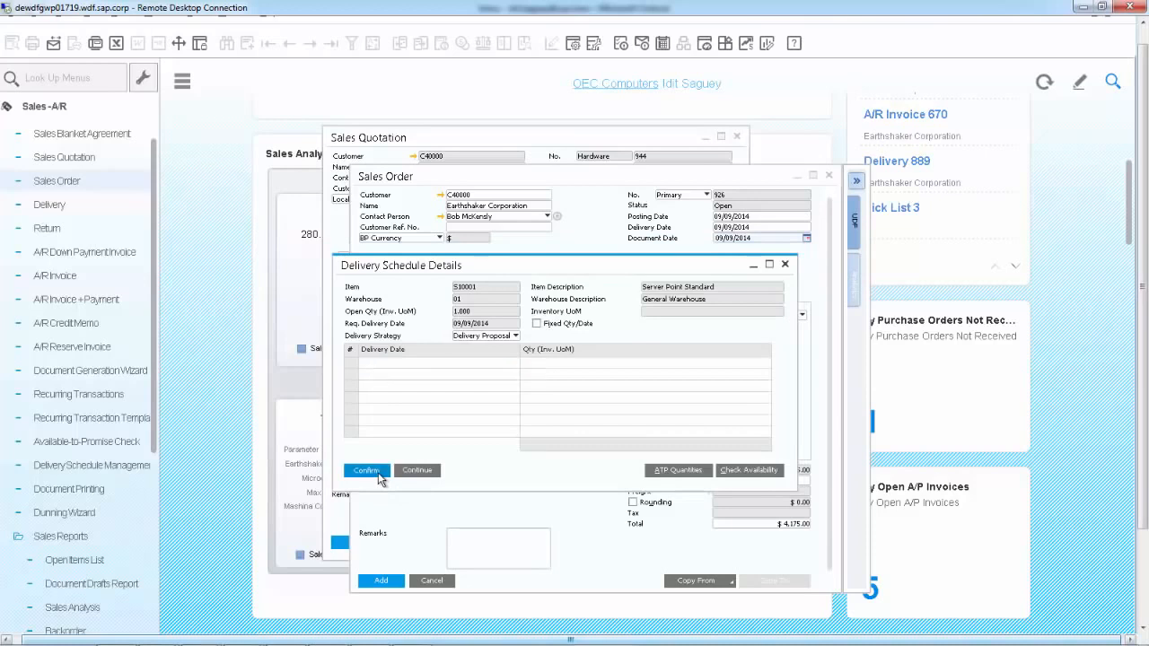
pyautogui.click(378, 472)
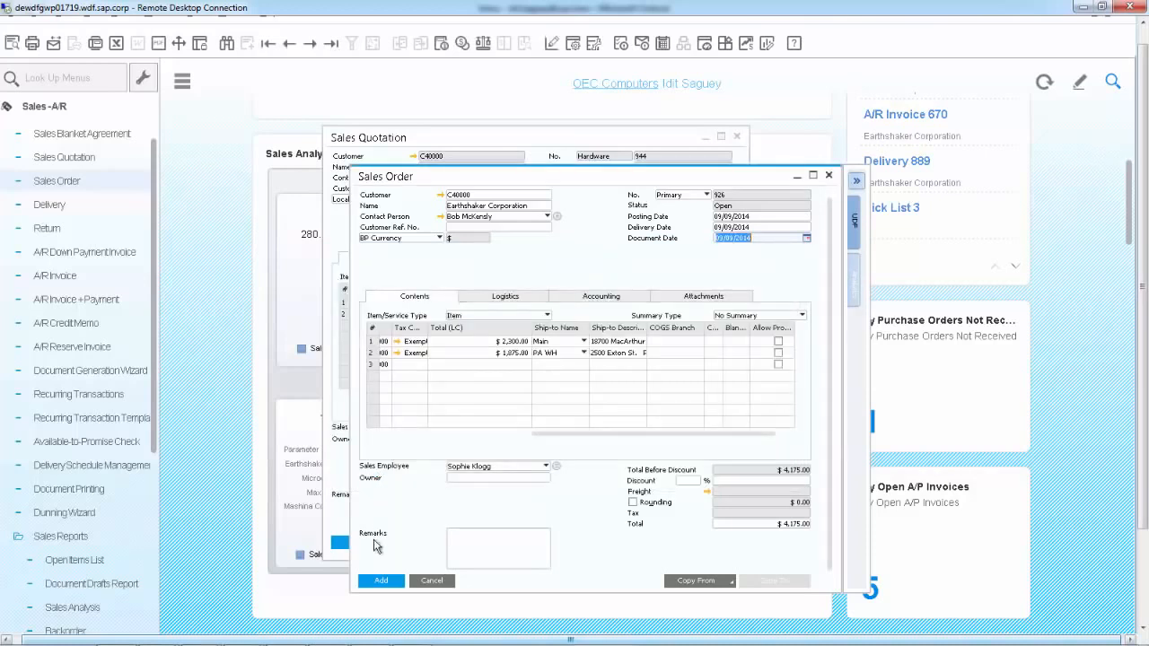
pyautogui.click(381, 582)
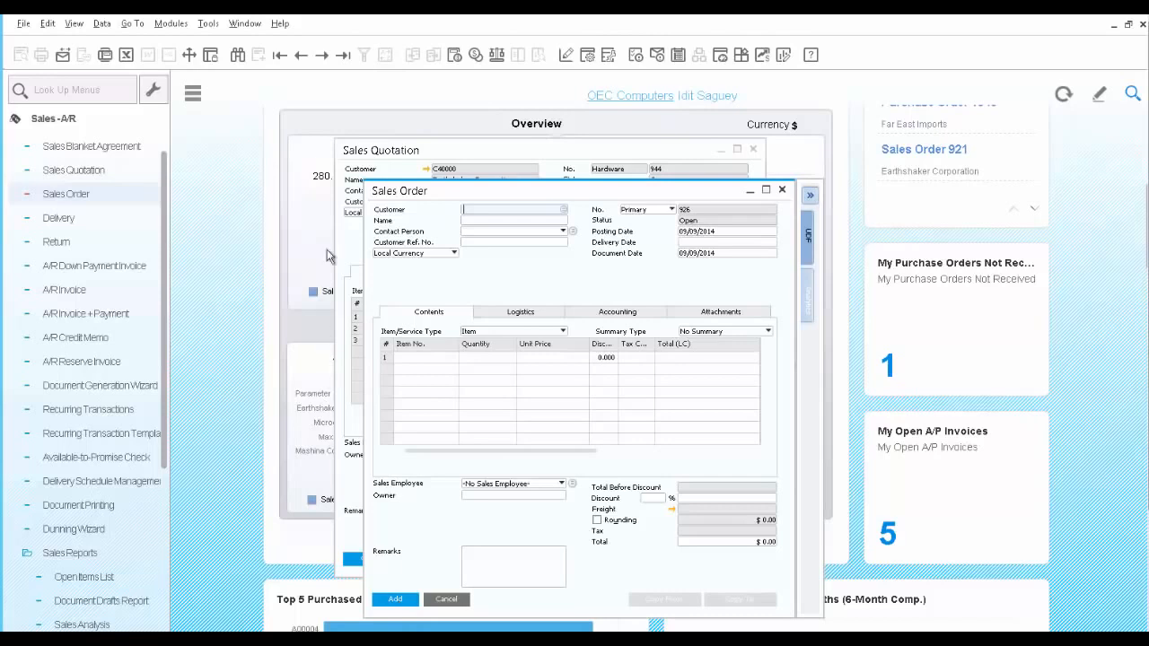
# Bring up the last saved sales order and open Delivery Schedule Management for its second row
pyautogui.click(342, 56)
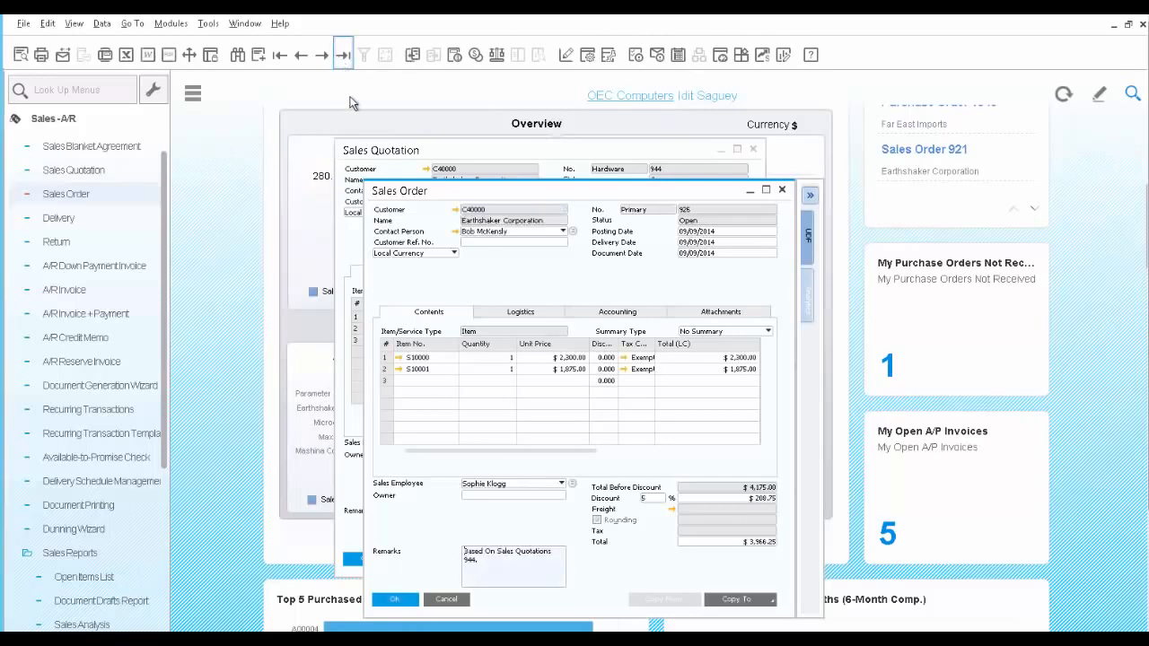
pyautogui.rightClick(387, 370)
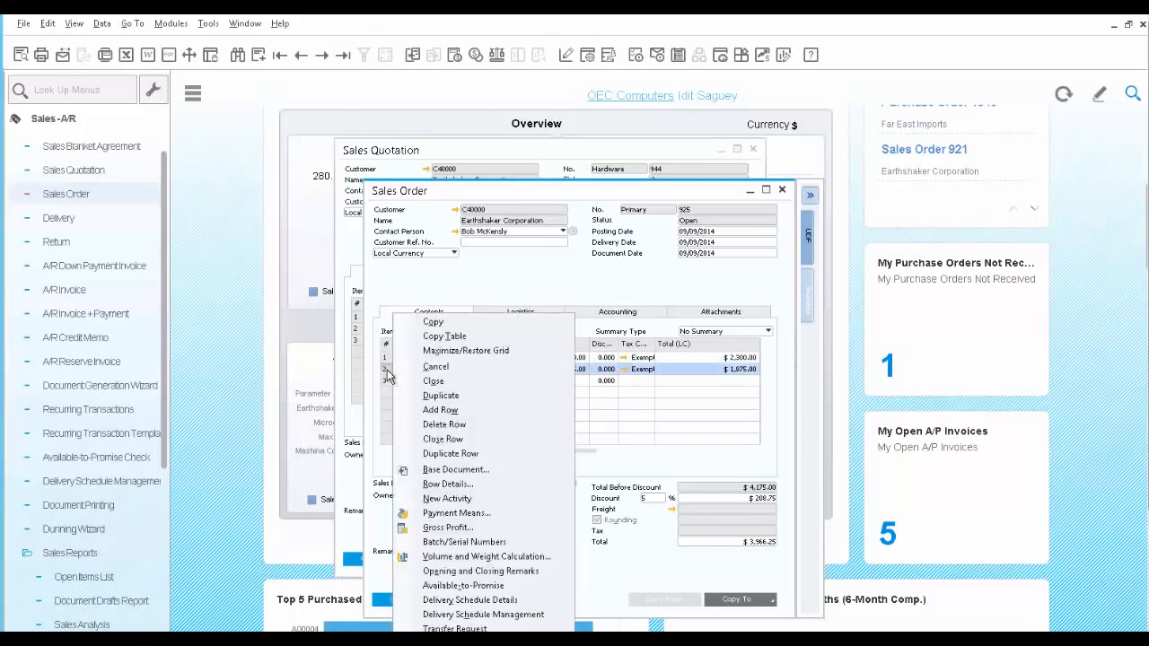
pyautogui.click(492, 617)
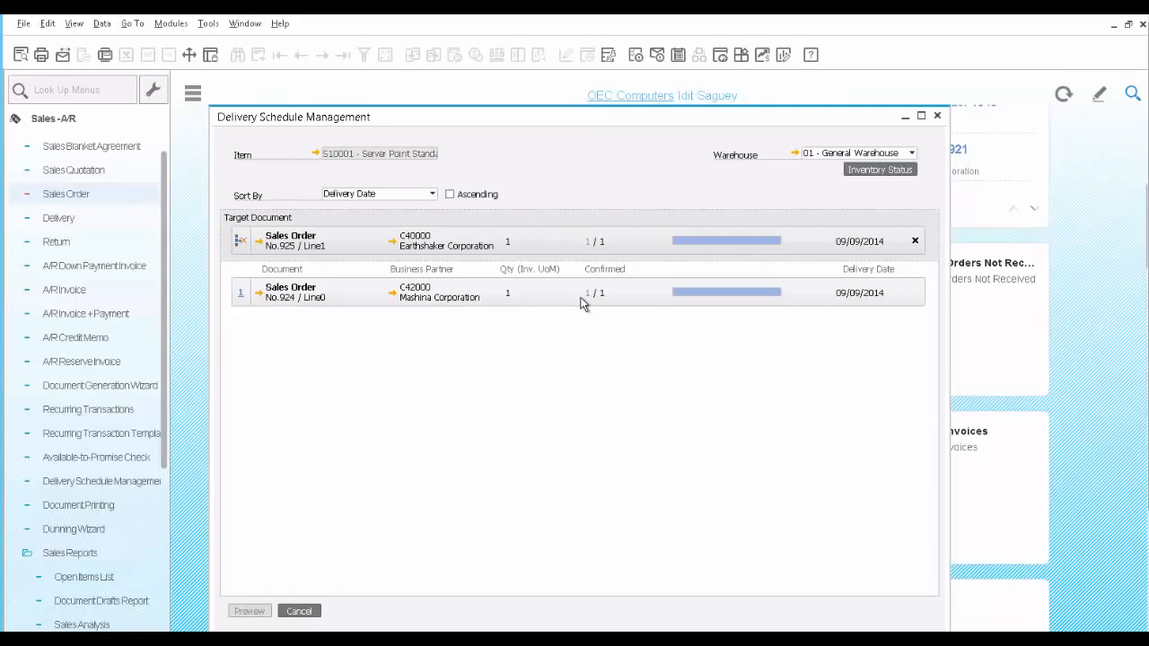
# Release Mashina Corporation's scheduled delivery to 0 in favour of Earthshaker Corporation's order, confirm the previewed rescheduling and close the window
pyautogui.click(588, 241)
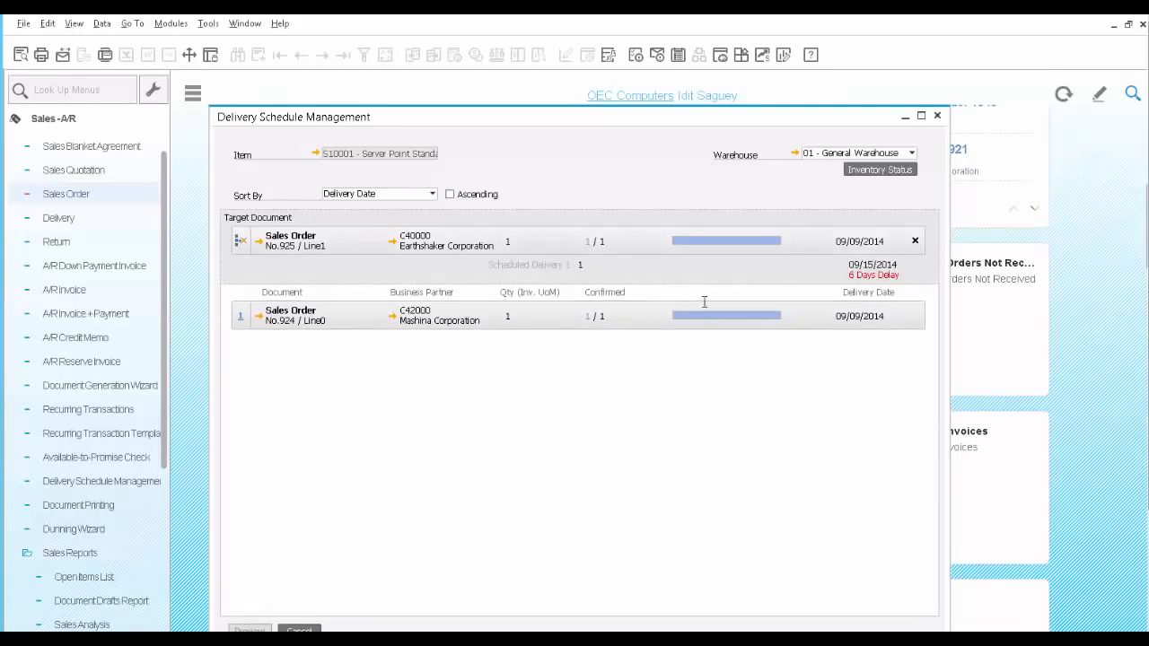
pyautogui.click(589, 315)
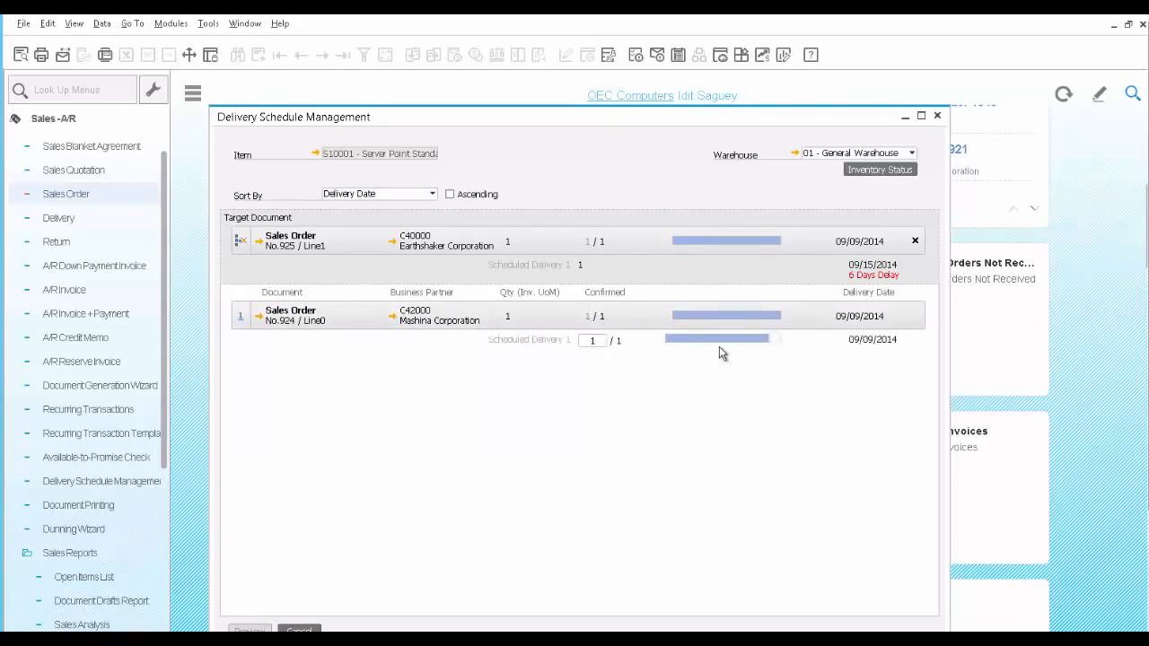
pyautogui.moveTo(777, 343); pyautogui.dragTo(673, 340)
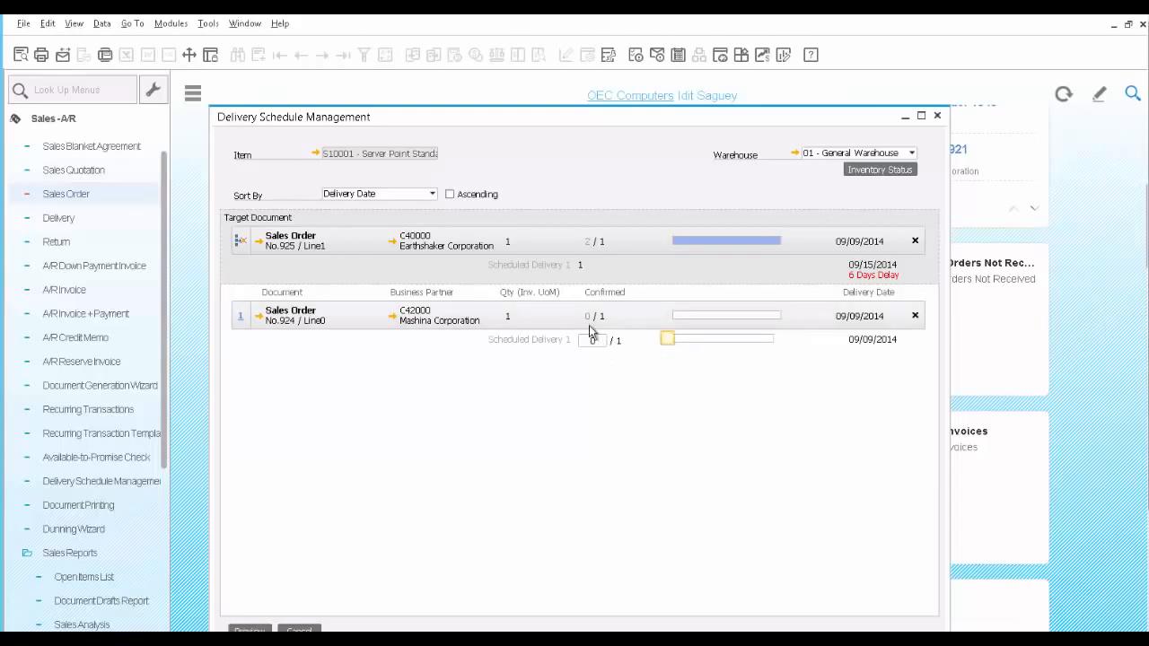
pyautogui.click(251, 630)
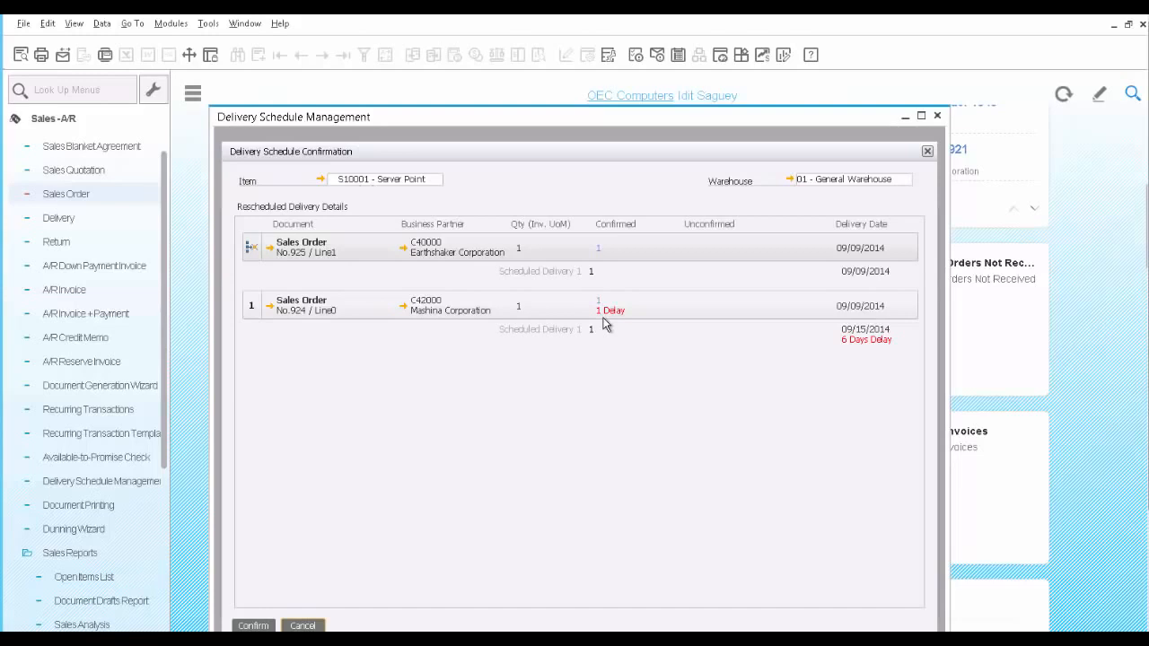
pyautogui.click(259, 625)
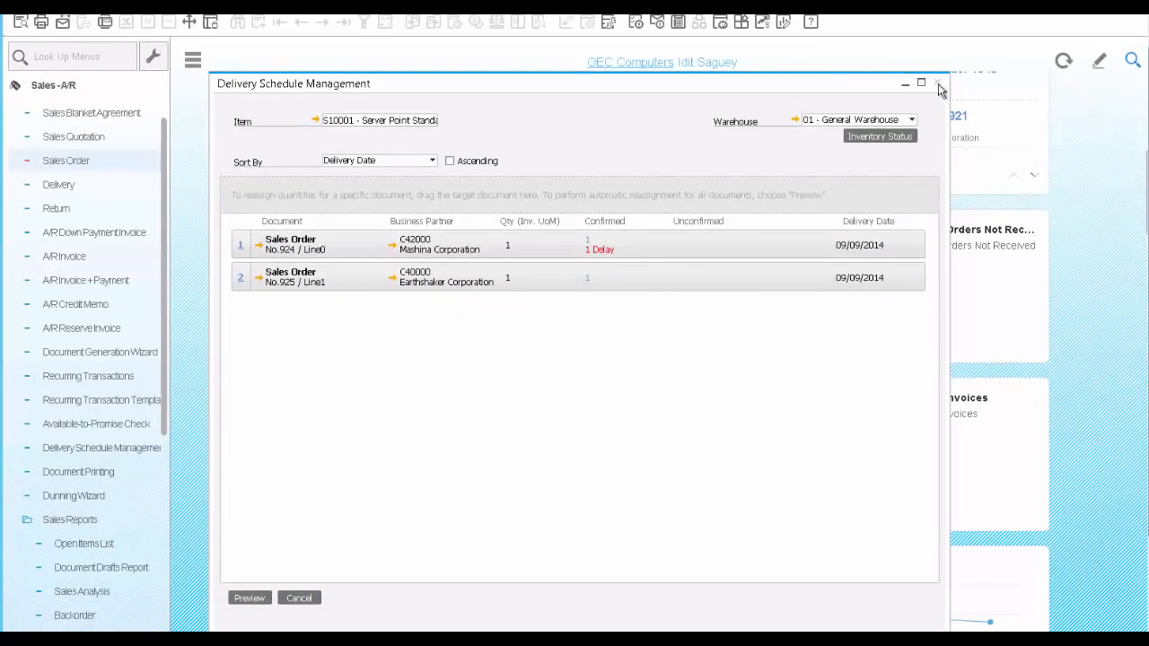
pyautogui.click(937, 82)
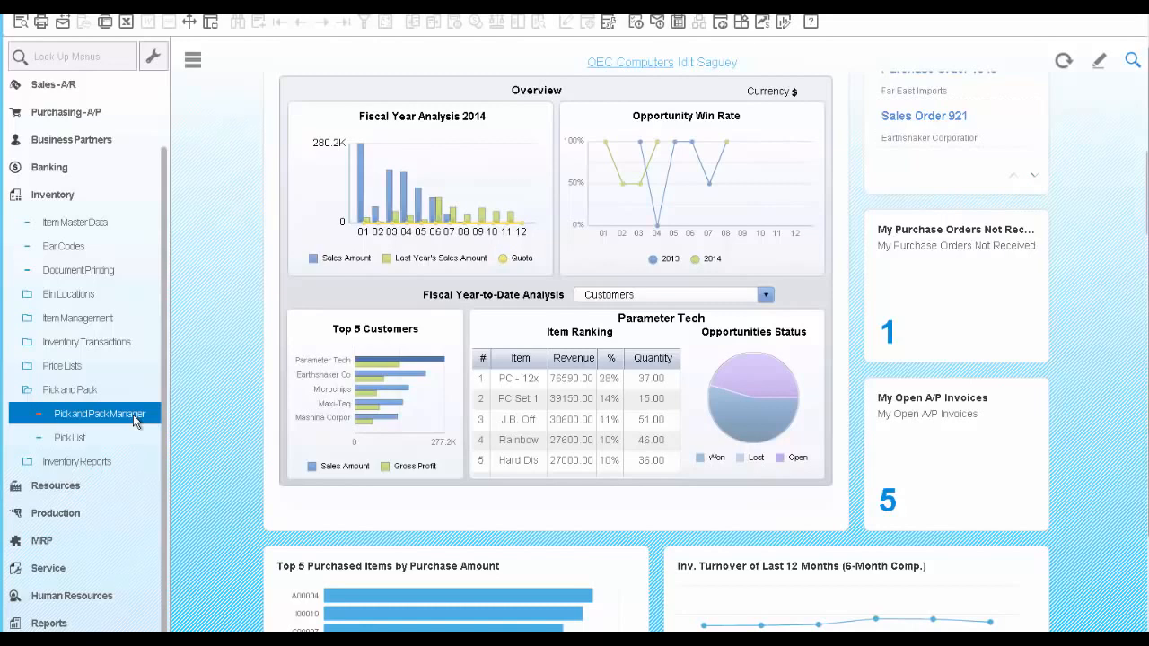
# Open the Pick and Pack Manager and list the open rows starting from Earthshaker Corporation's sales order number
pyautogui.click(99, 414)
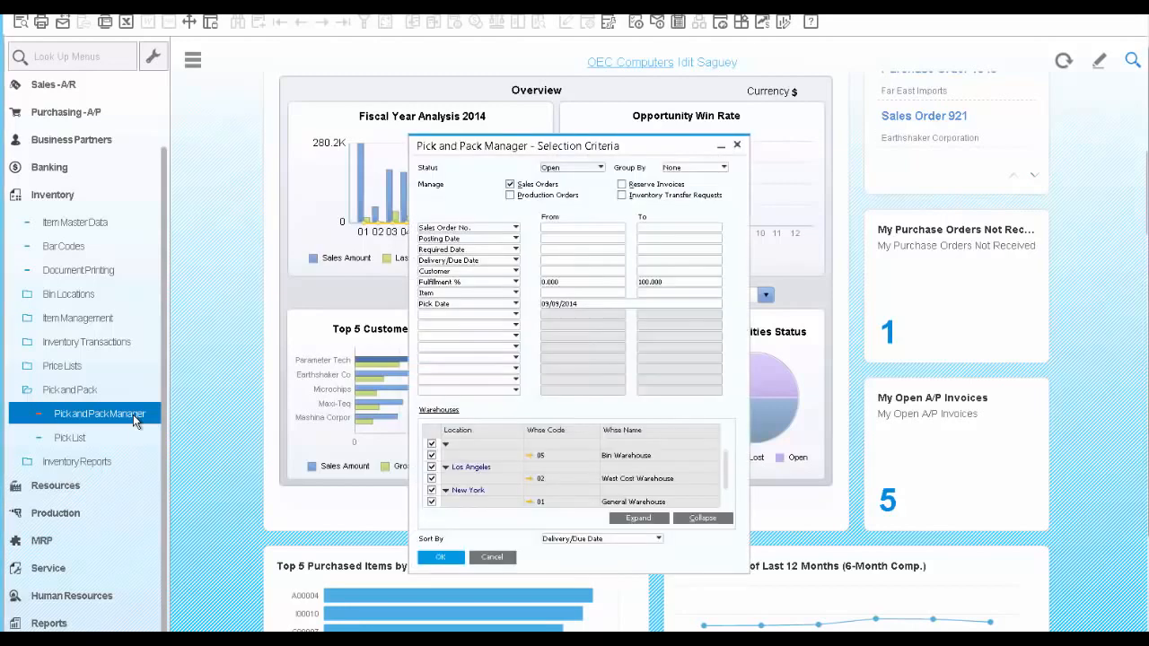
pyautogui.click(557, 229)
pyautogui.write('925')
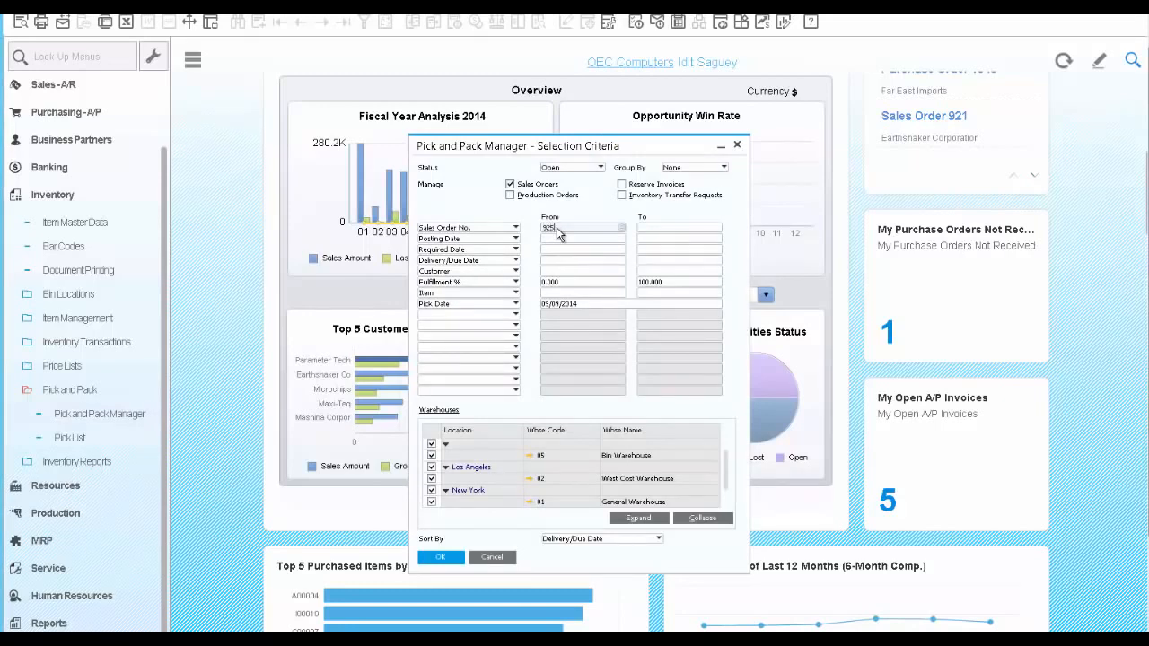
pyautogui.press('Tab')
pyautogui.click(439, 558)
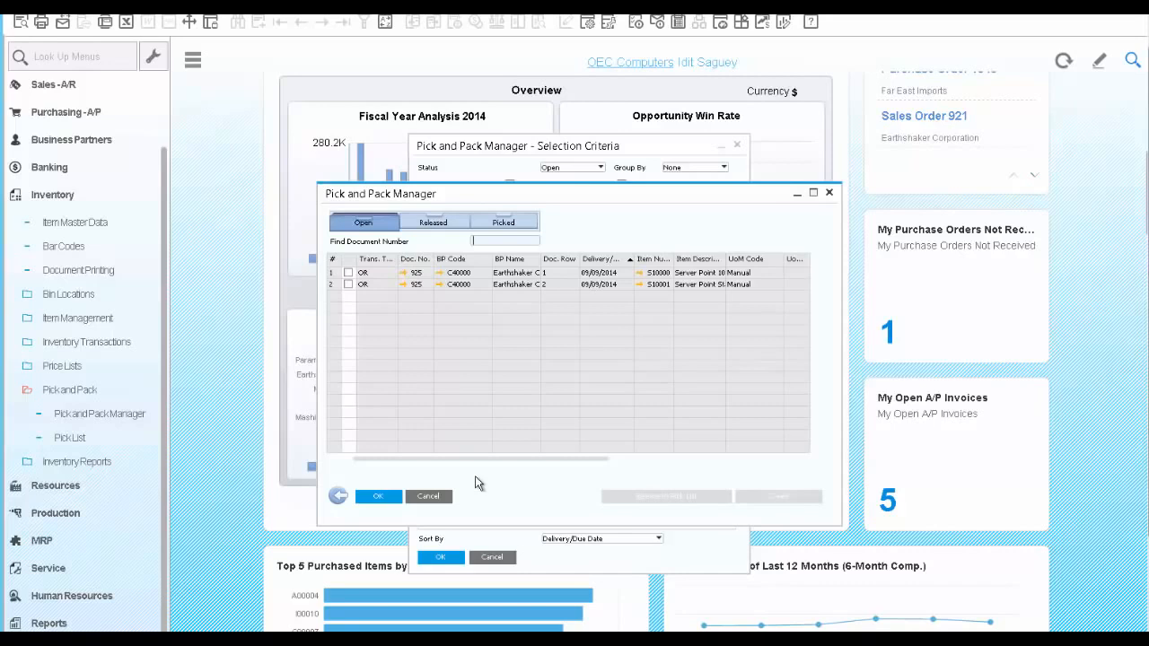
# Release both open rows of Earthshaker Corporation's order to a pick list, generating it without any split parameters
pyautogui.click(349, 273)
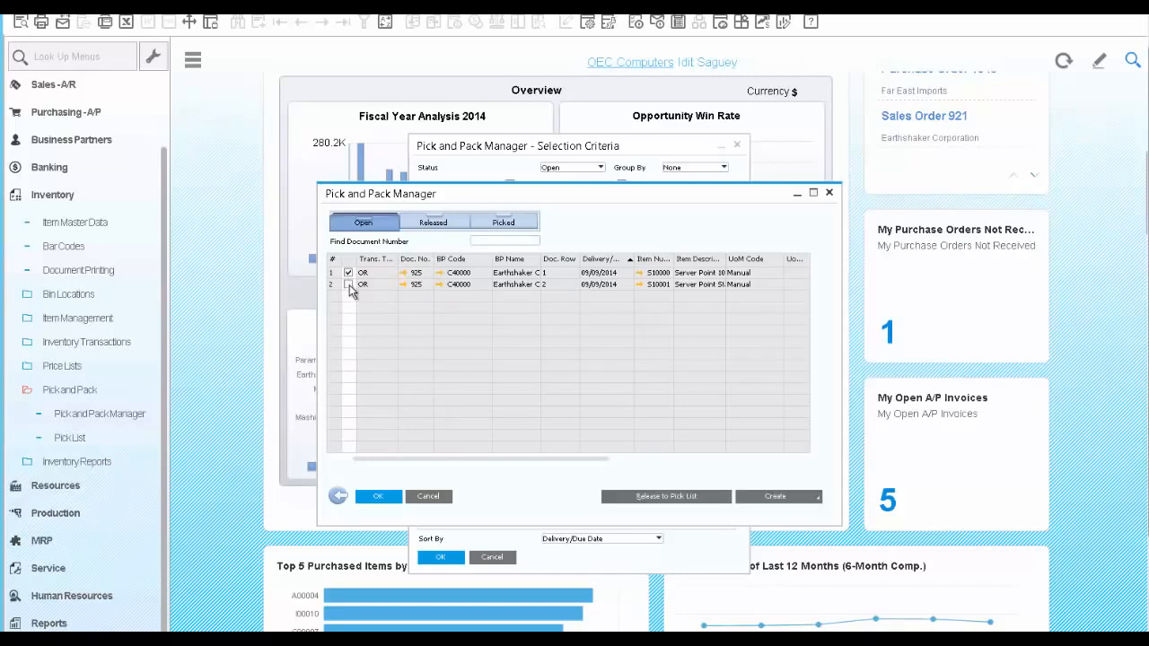
pyautogui.click(652, 499)
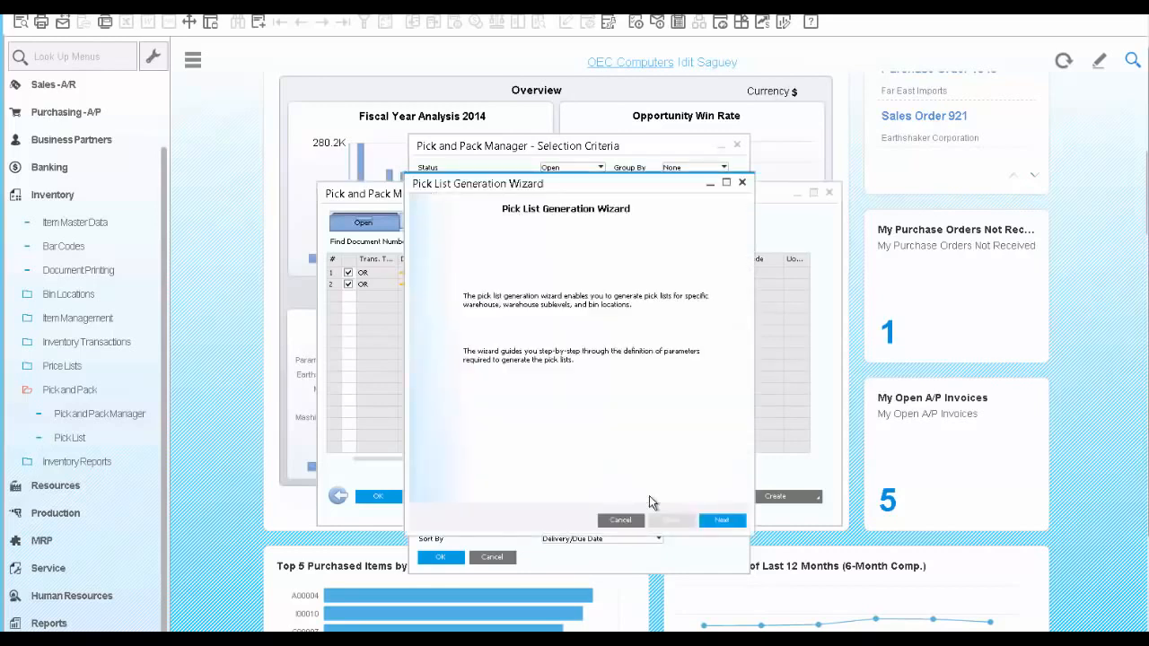
pyautogui.click(724, 521)
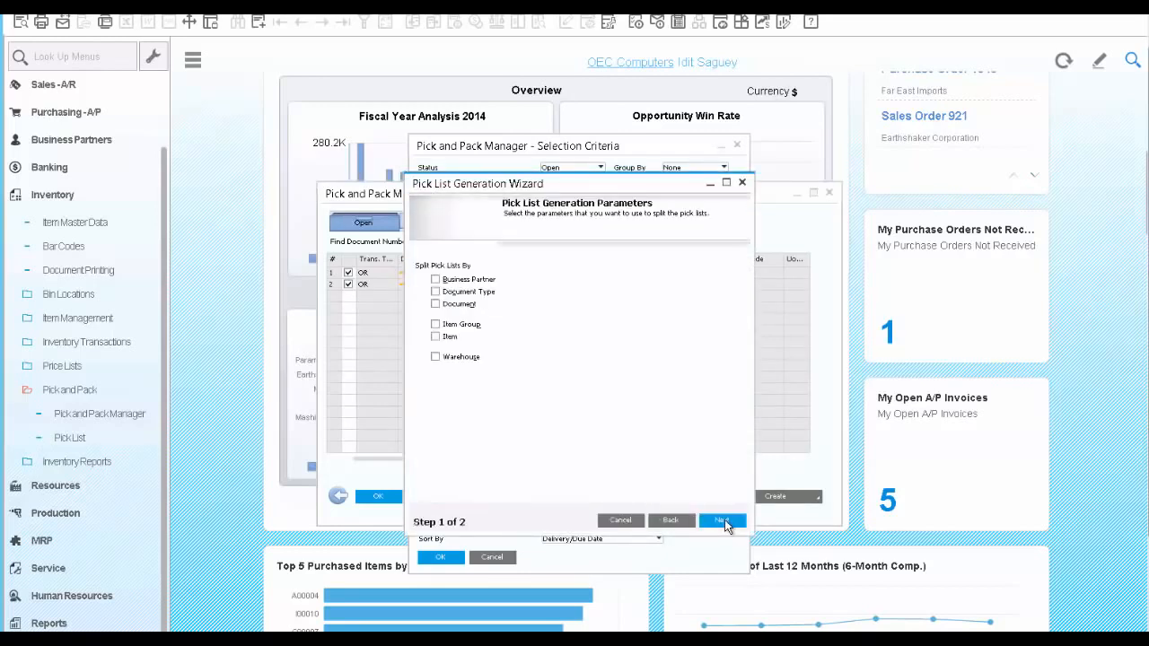
pyautogui.click(724, 522)
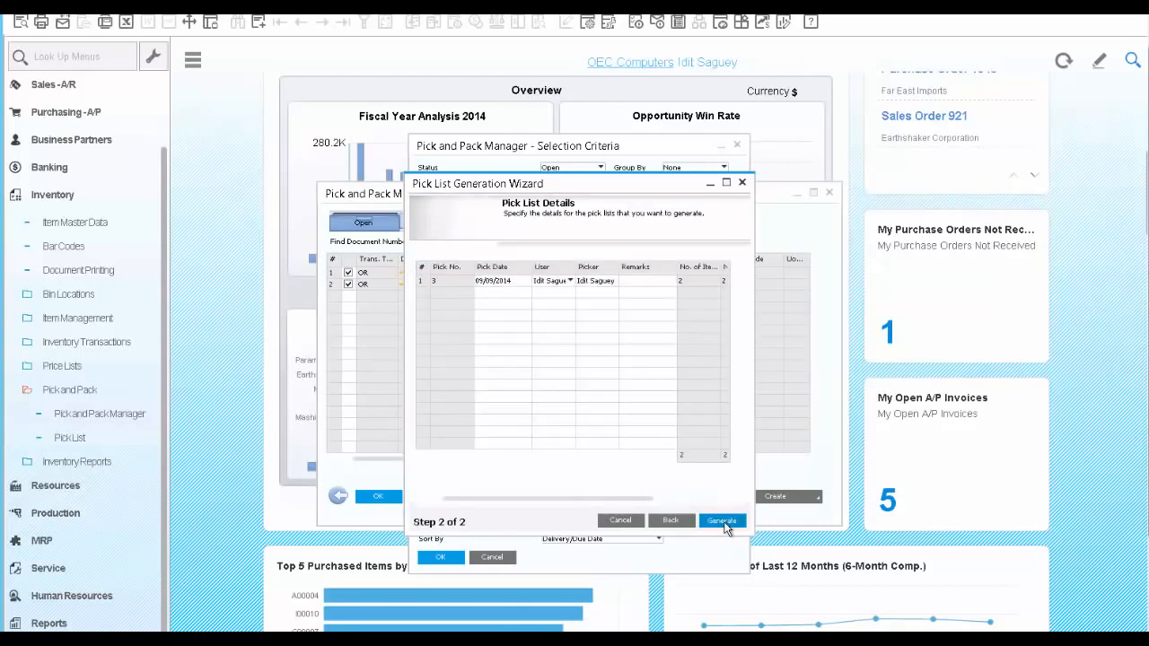
pyautogui.click(722, 521)
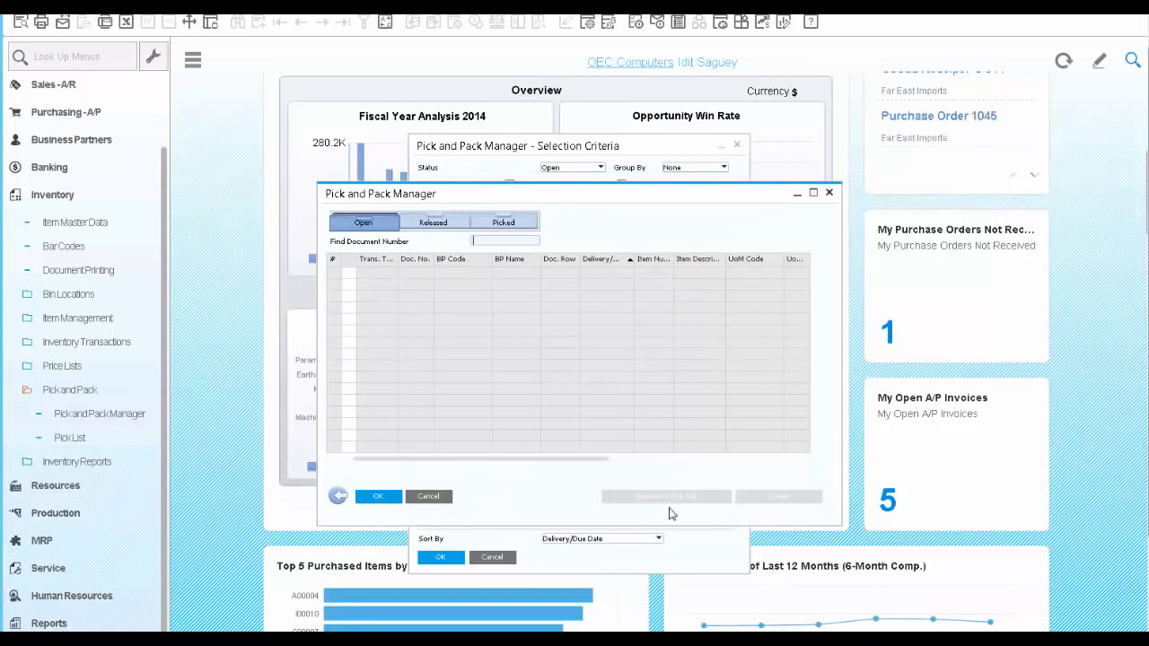
# Open the released pick list for Earthshaker Corporation's order and mark all its items as picked
pyautogui.click(431, 227)
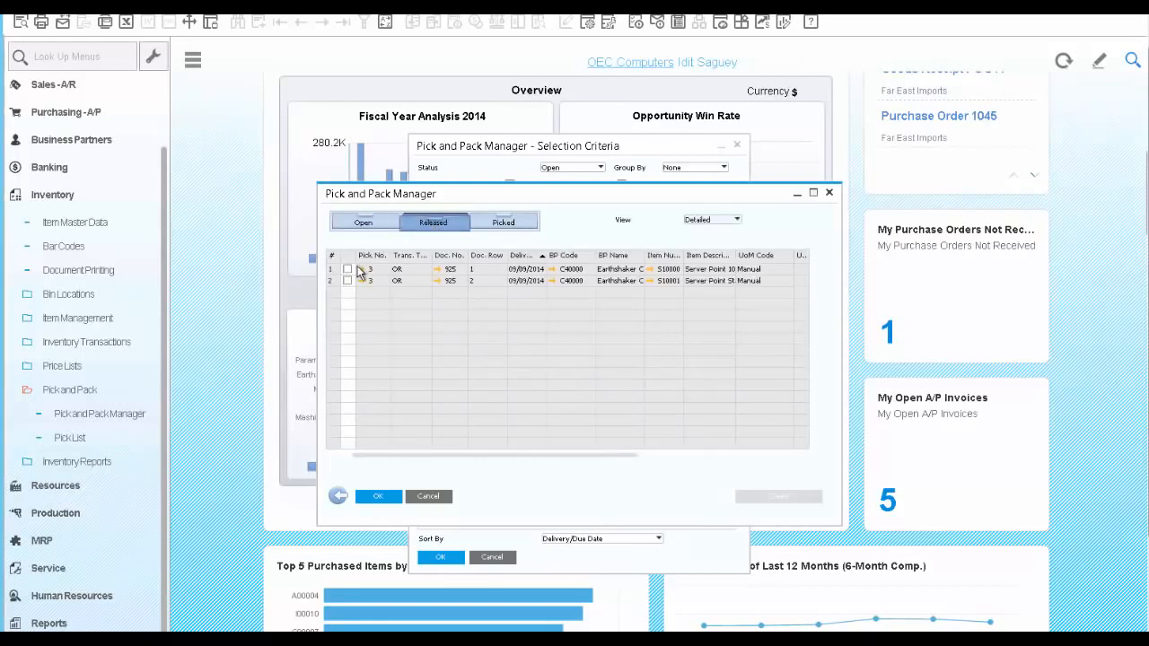
pyautogui.click(363, 270)
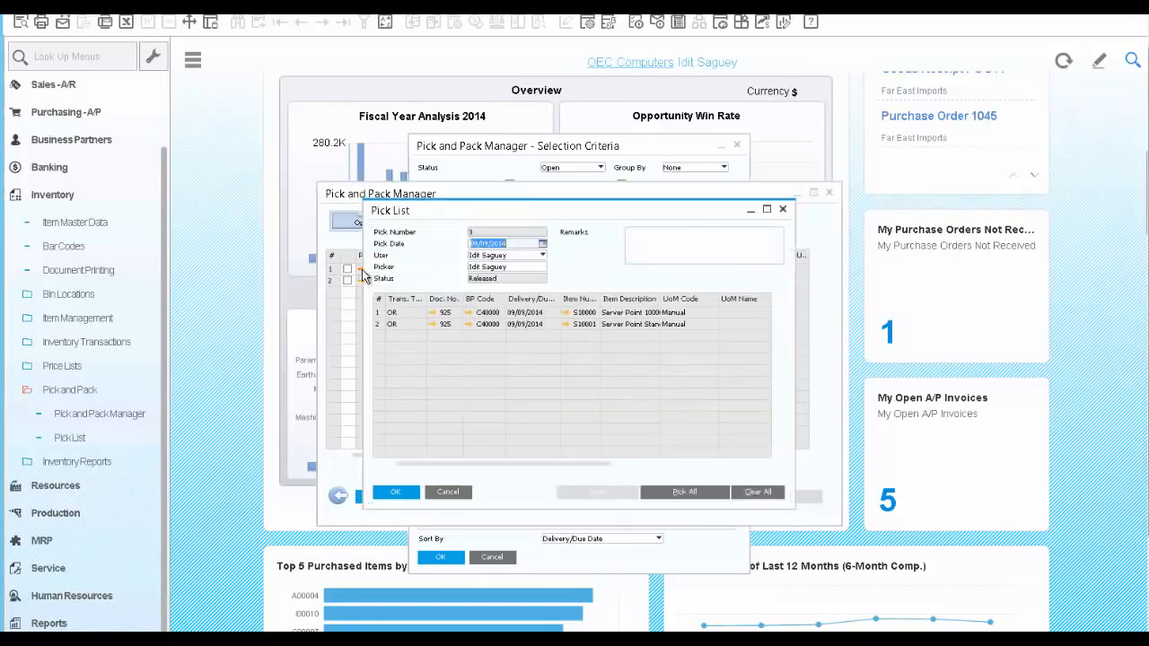
pyautogui.click(675, 497)
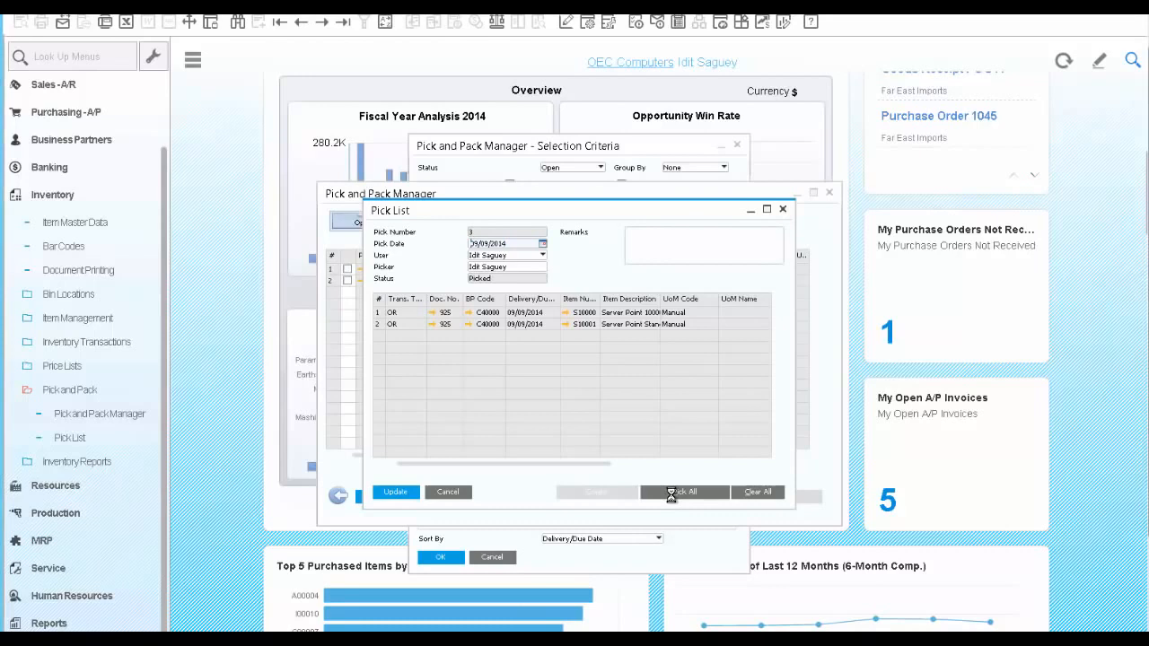
# Auto-select a serial number for the picked quantity of item S10000 and update the pick list
pyautogui.moveTo(600, 462); pyautogui.dragTo(778, 470)
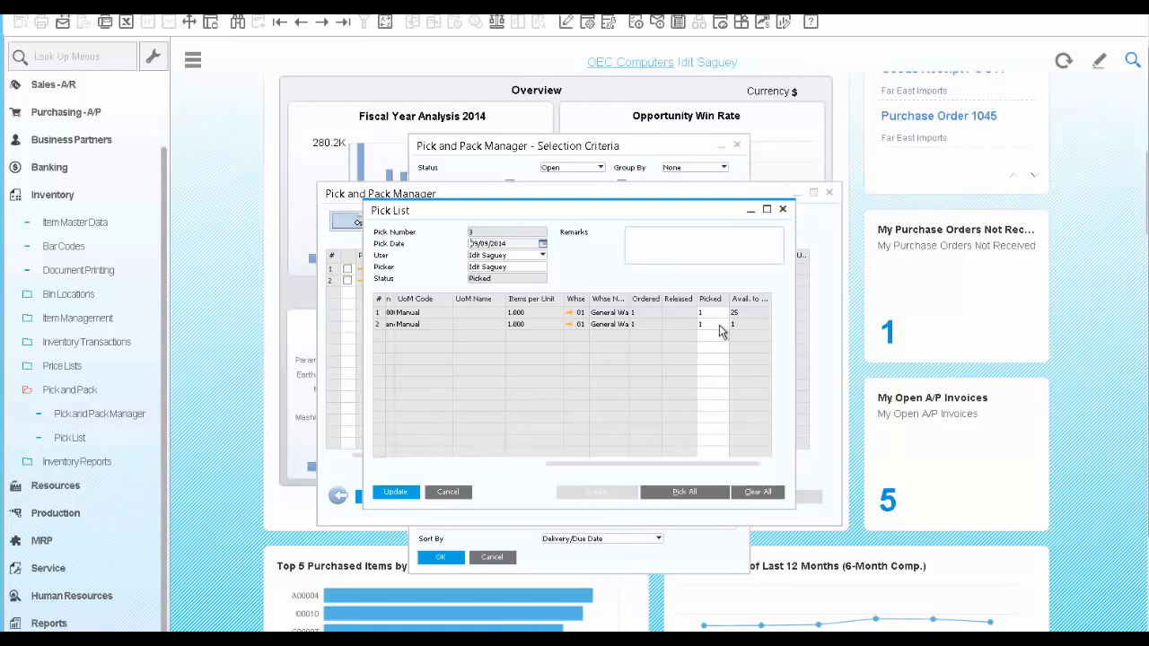
pyautogui.rightClick(718, 319)
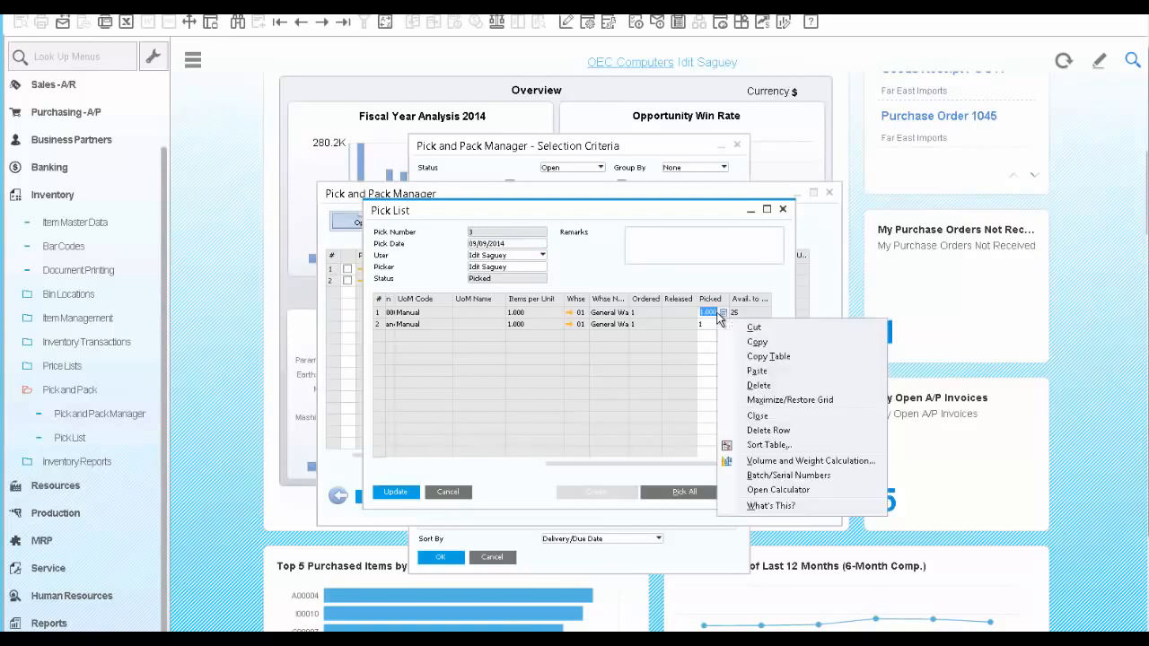
pyautogui.click(776, 478)
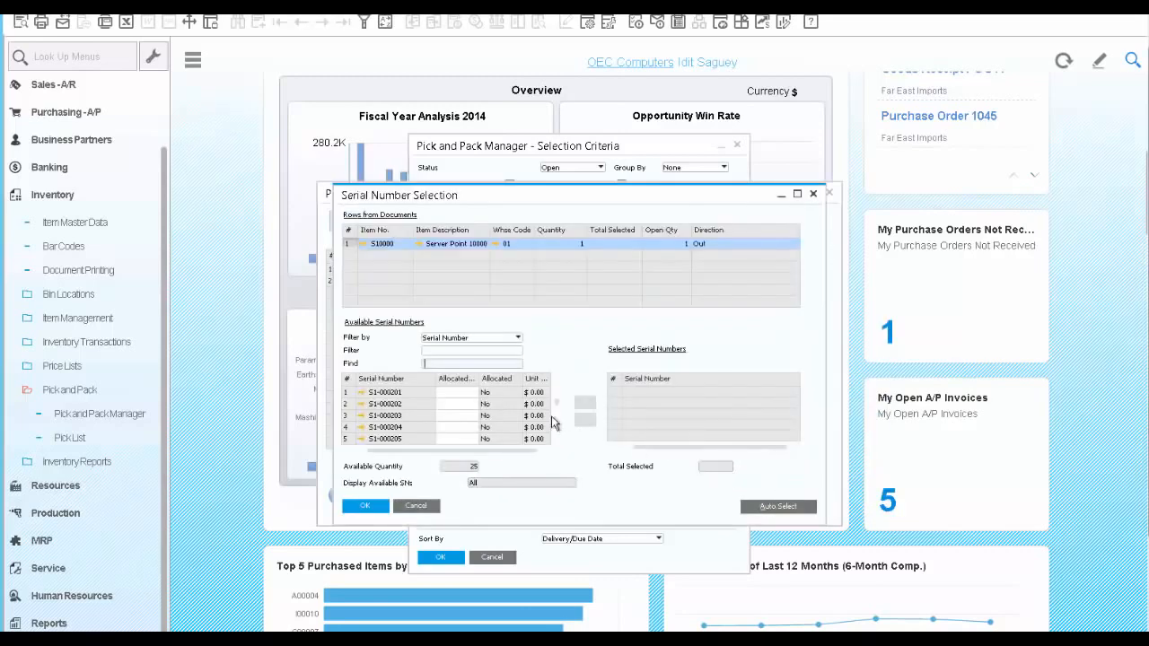
pyautogui.click(755, 505)
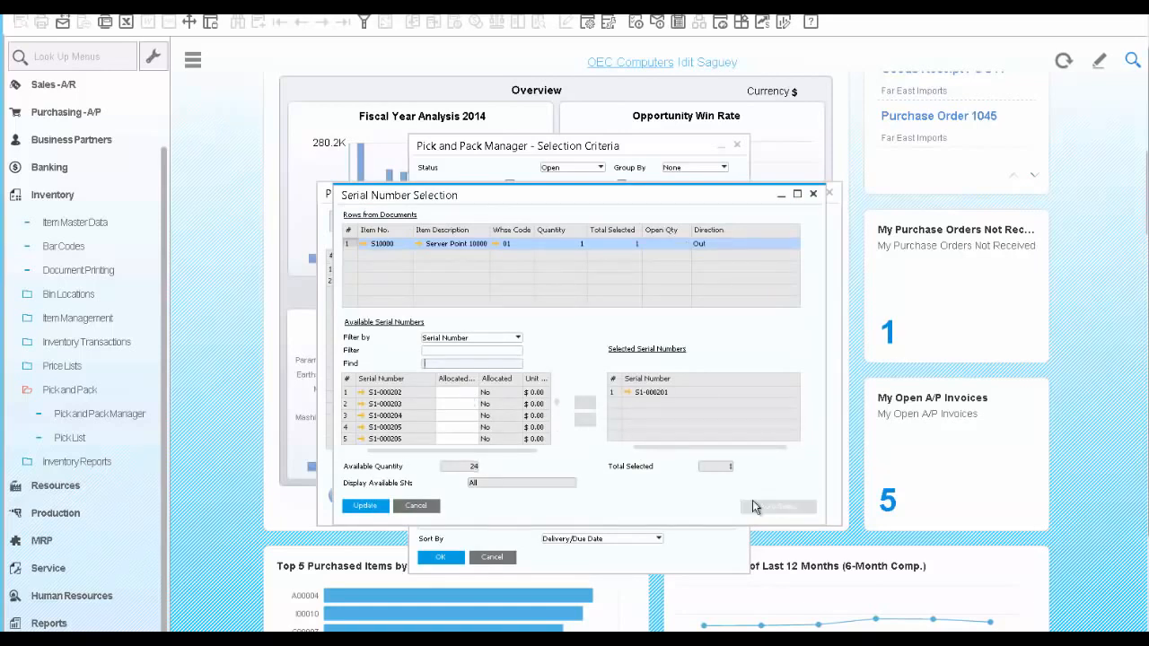
pyautogui.click(365, 507)
pyautogui.click(366, 507)
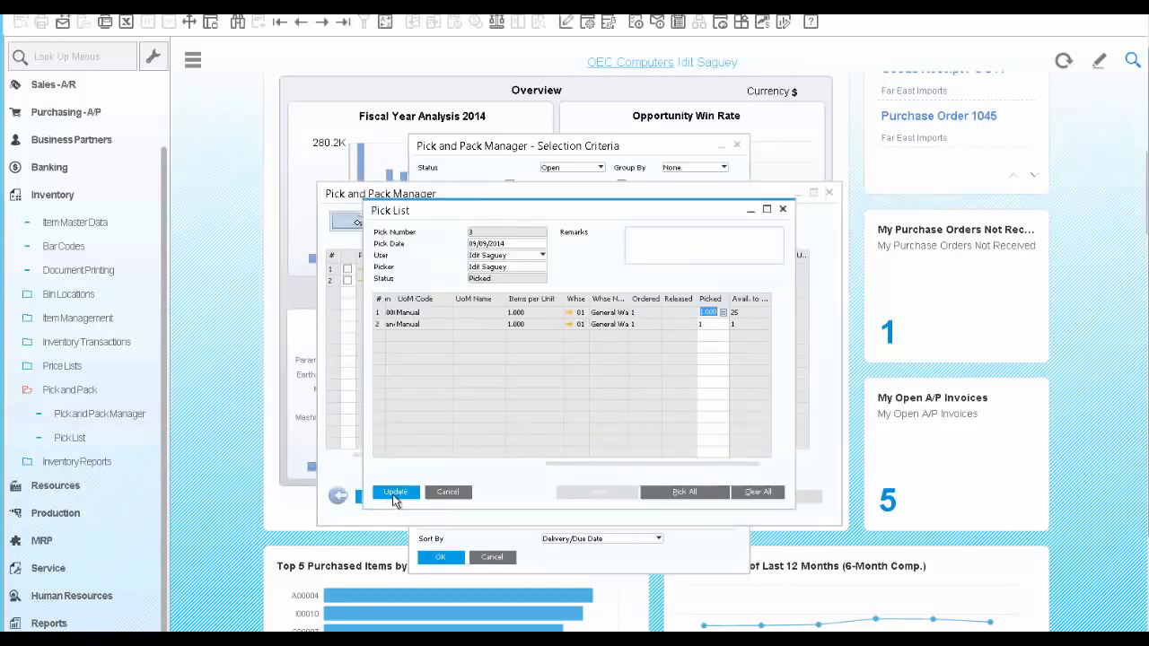
pyautogui.click(395, 494)
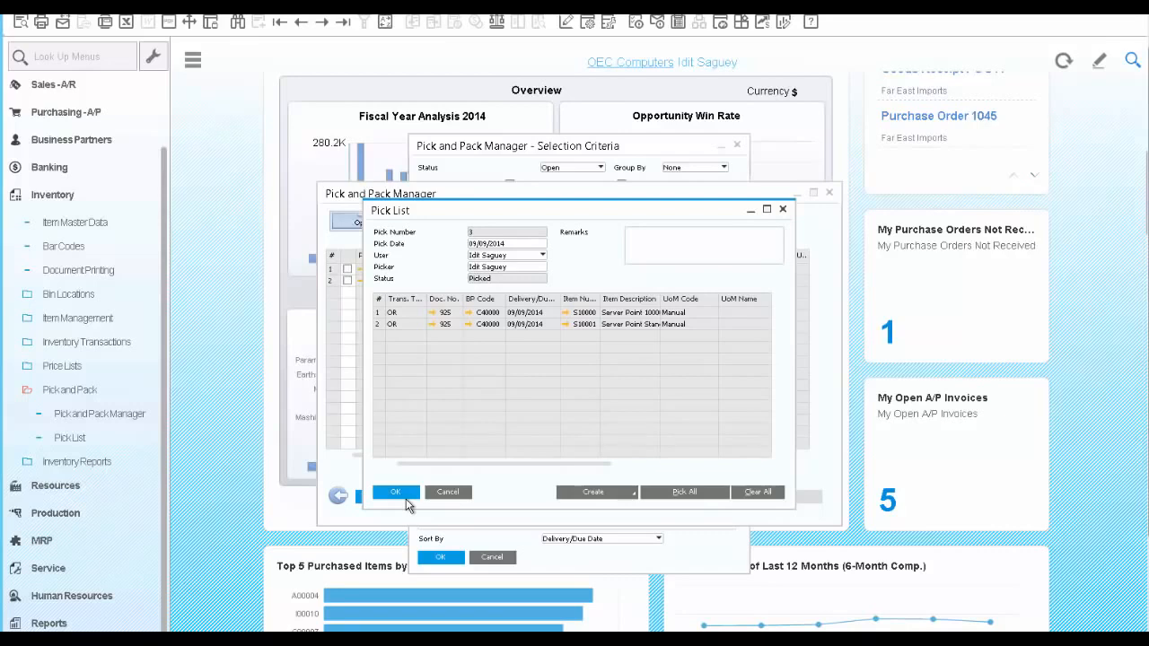
# Create an automatic delivery from the picked list and accept its irreversible creation
pyautogui.click(632, 495)
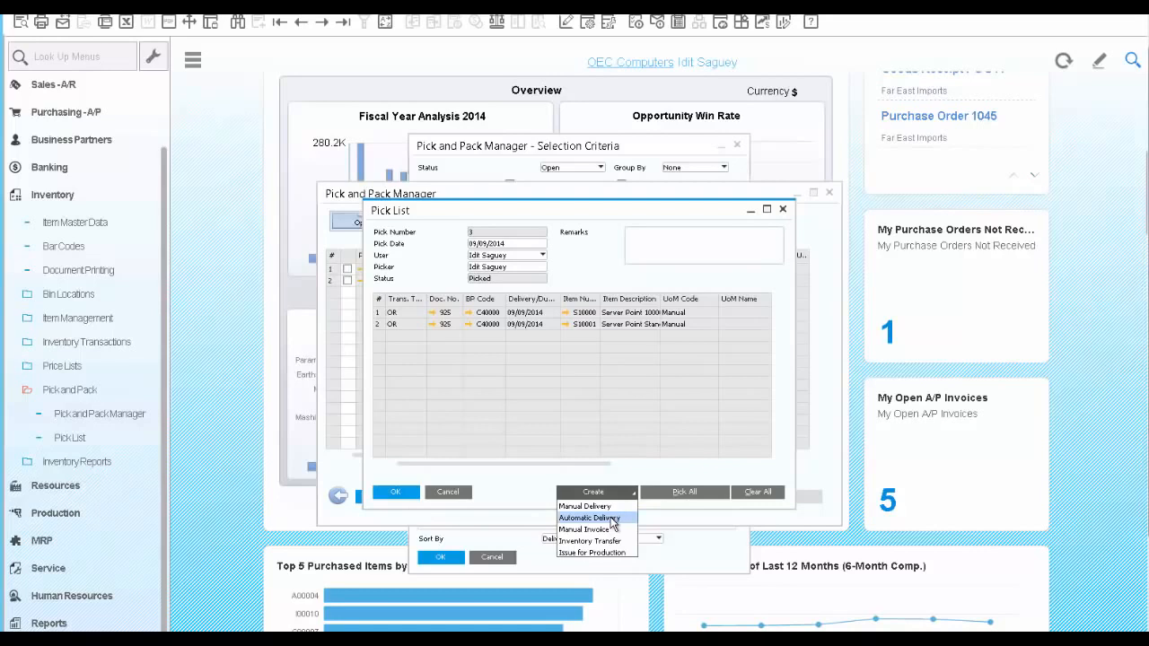
pyautogui.click(614, 519)
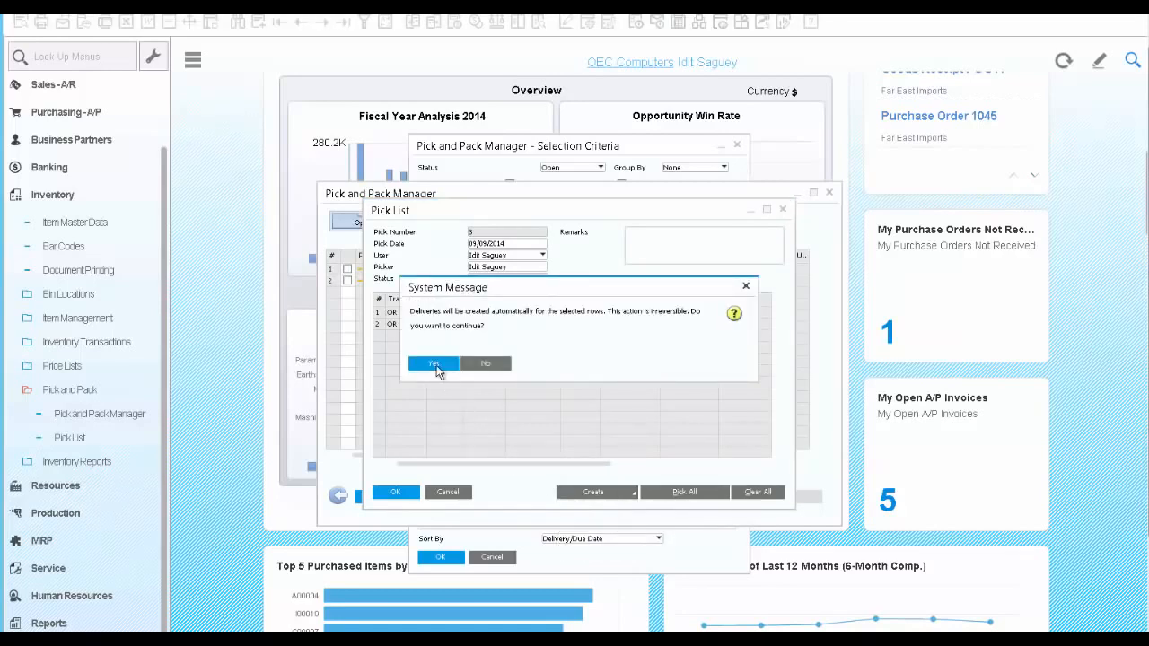
pyautogui.click(436, 366)
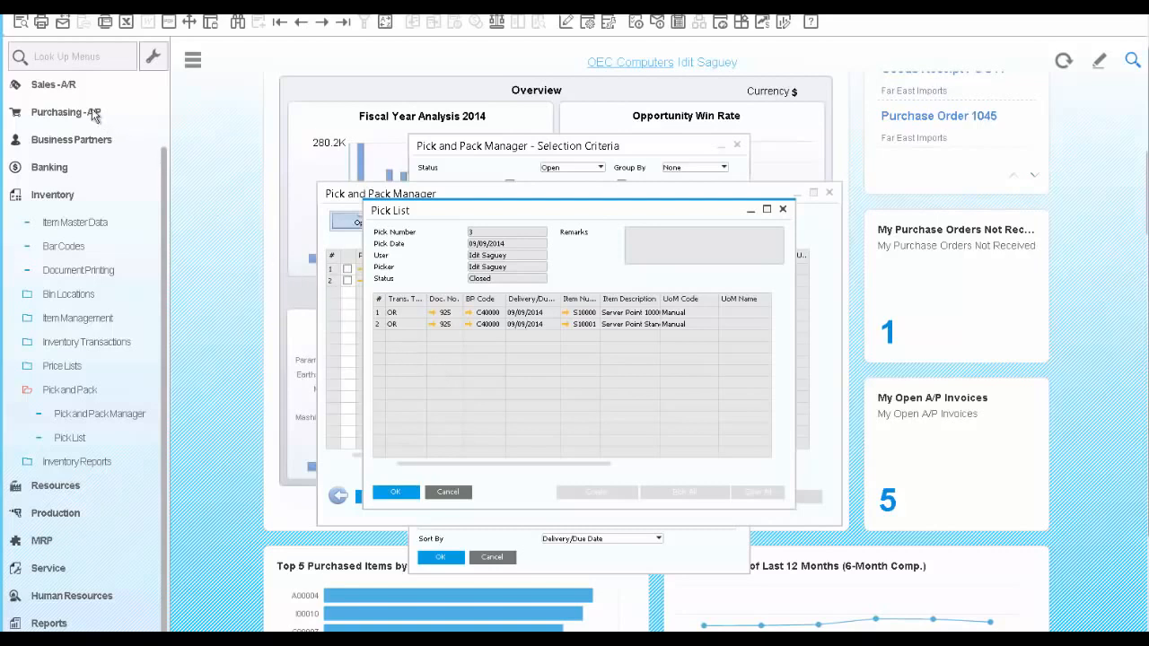
# Start a new A/R invoice with Earthshaker Corporation as the customer
pyautogui.click(59, 86)
pyautogui.scroll(3, 61, 87)
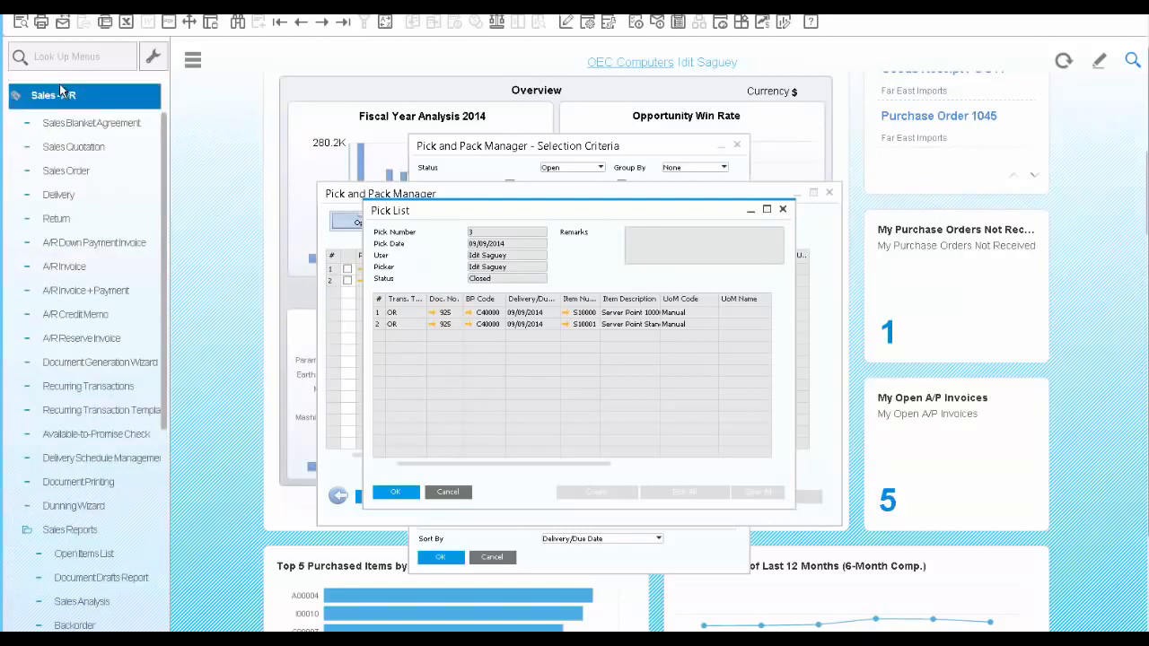
pyautogui.scroll(-3, 79, 339)
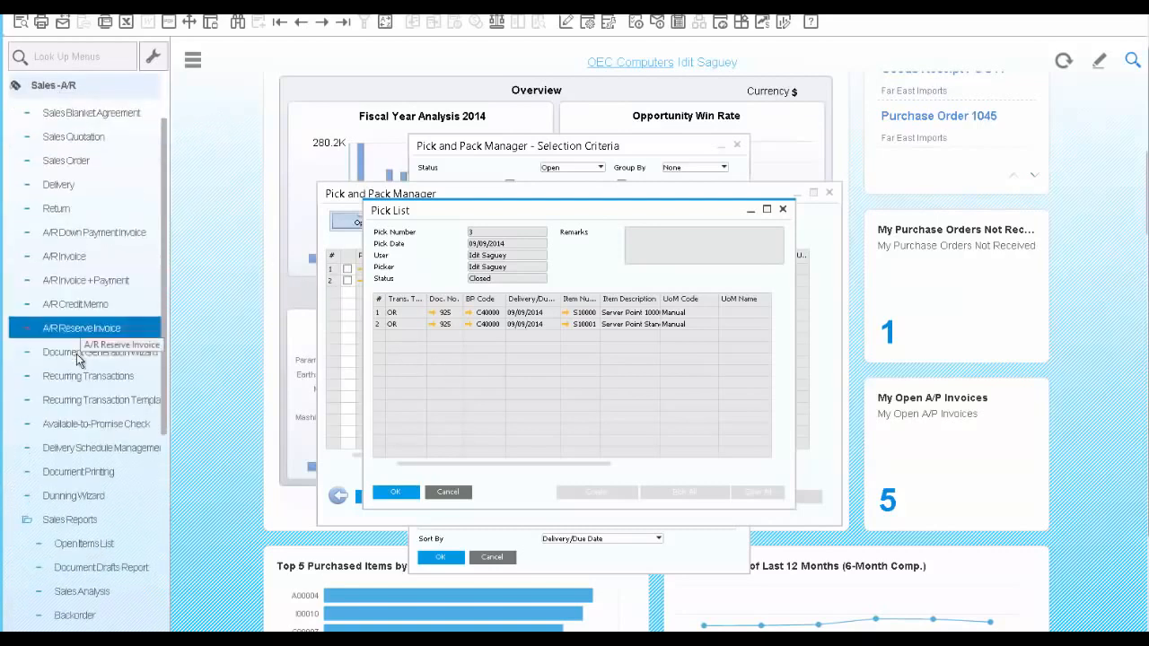
pyautogui.click(64, 257)
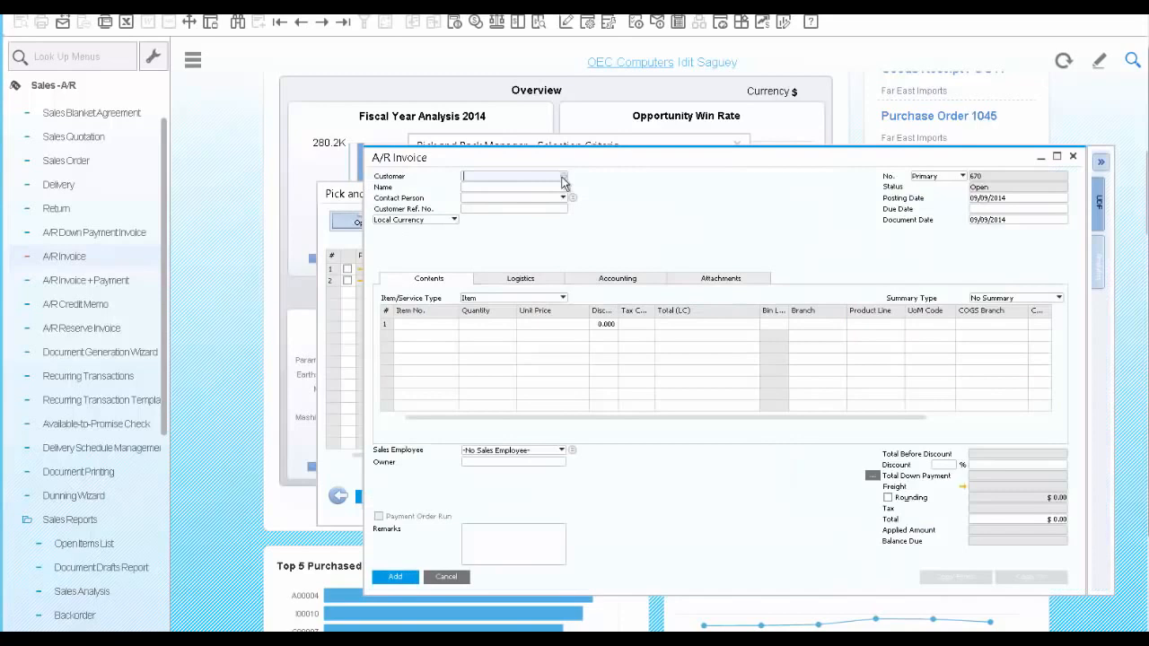
pyautogui.click(562, 178)
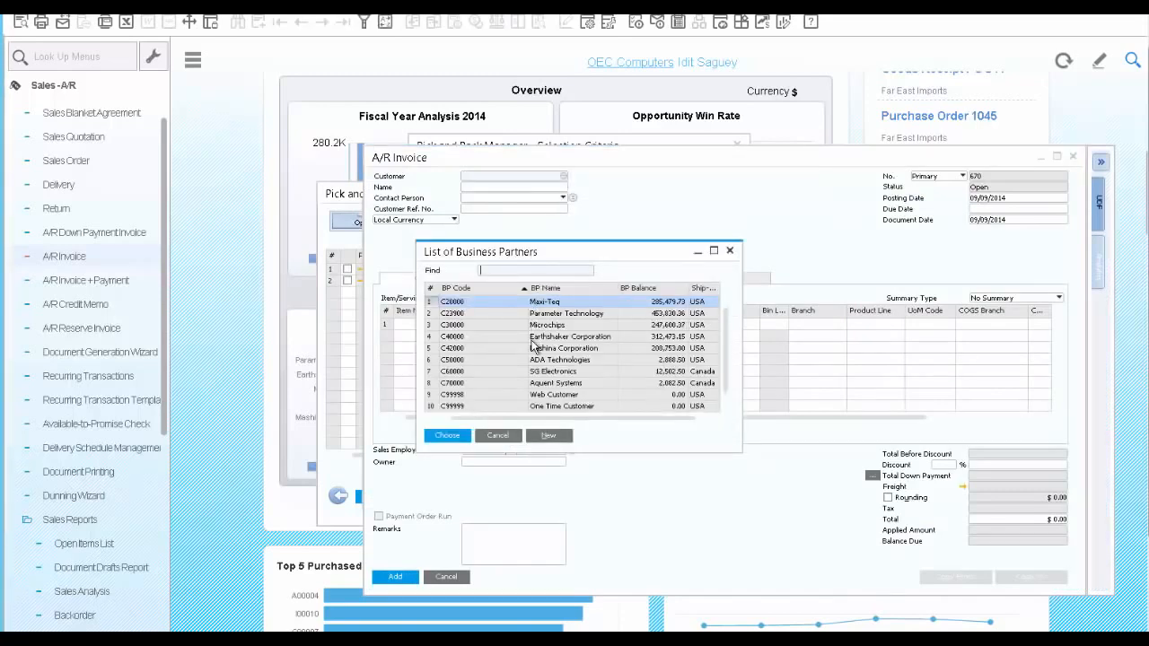
pyautogui.click(531, 339)
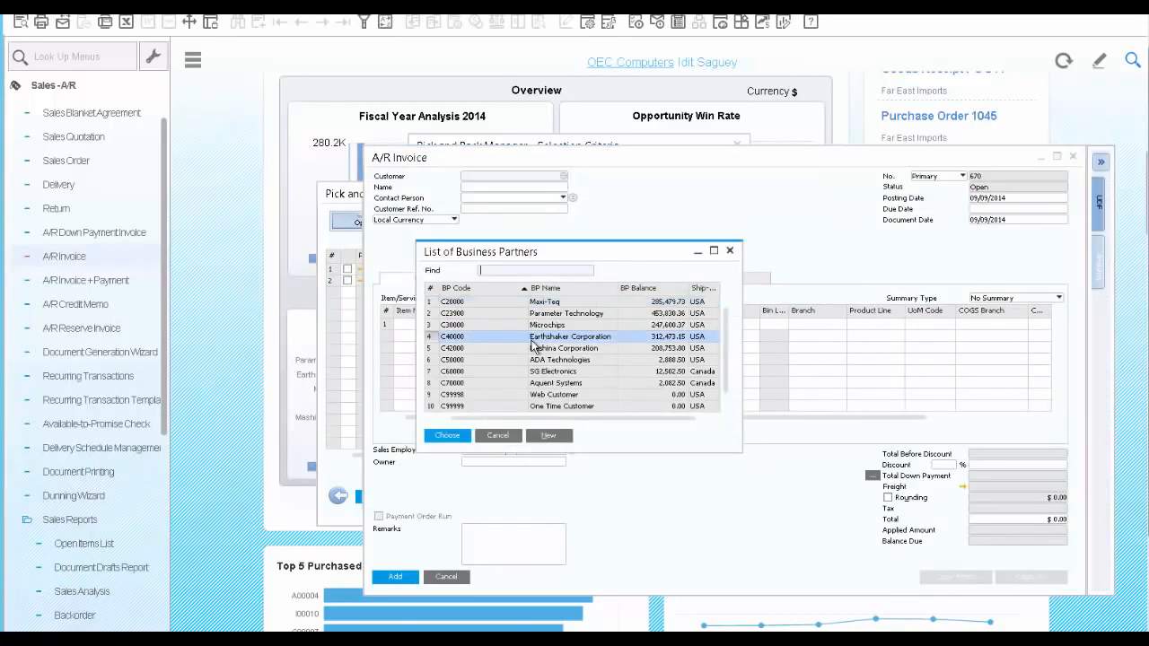
pyautogui.click(454, 437)
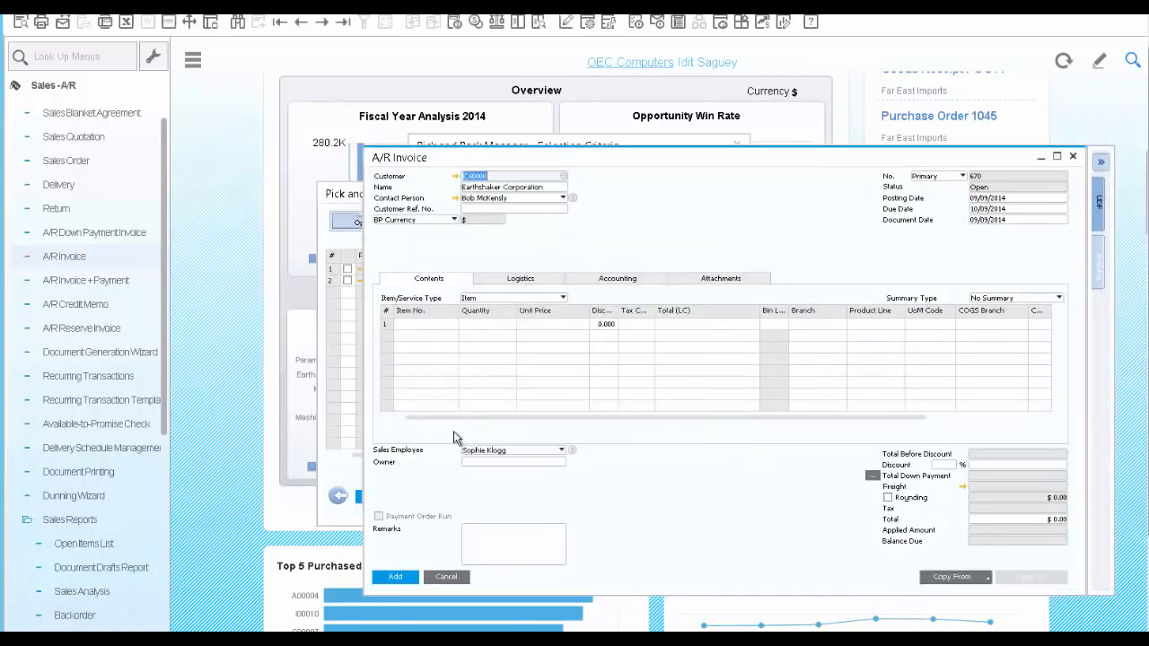
# Copy the customer's two 09/09/2014 deliveries into the invoice with the current exchange rate and all data drawn, and add the invoice
pyautogui.click(987, 577)
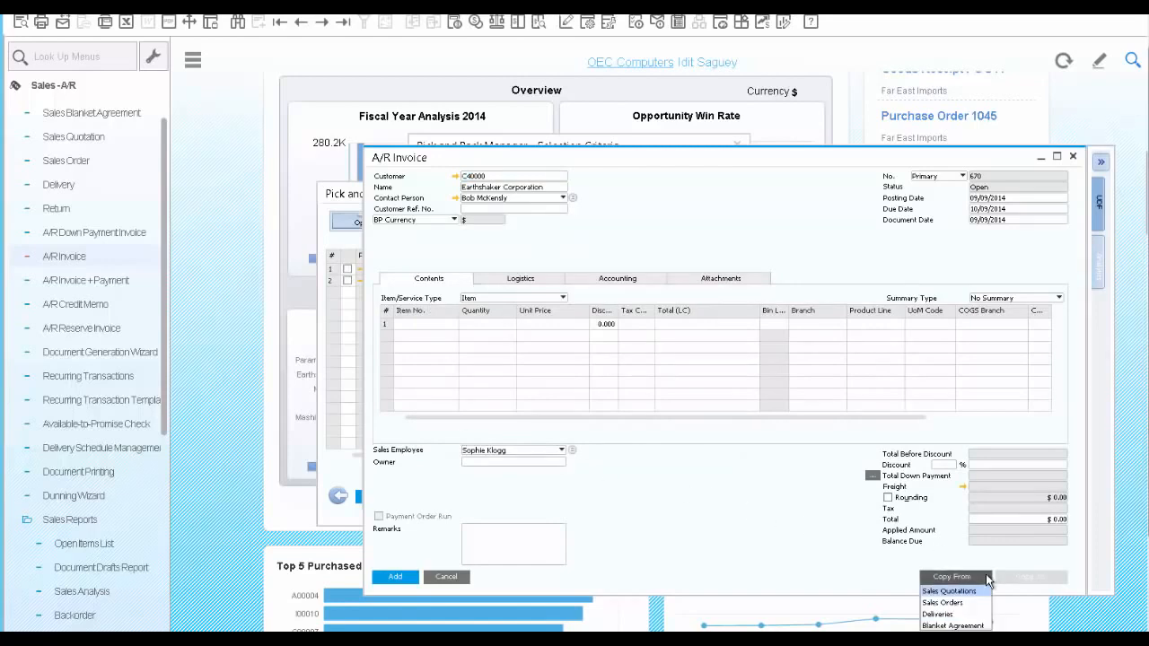
pyautogui.click(958, 616)
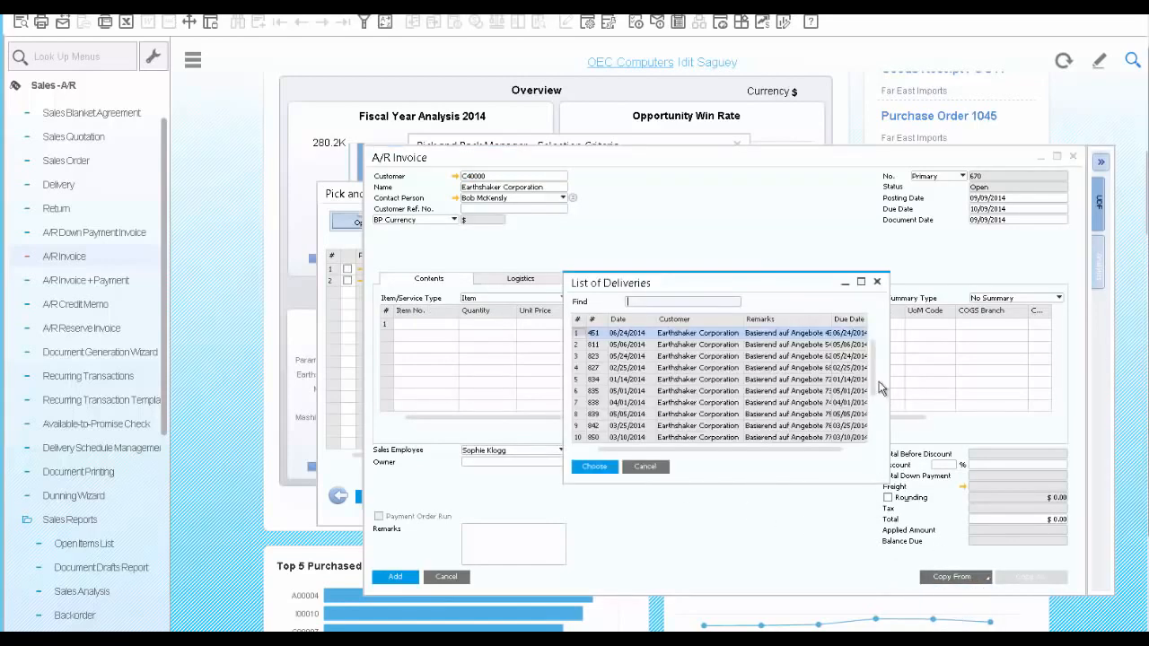
pyautogui.moveTo(873, 370); pyautogui.dragTo(874, 435)
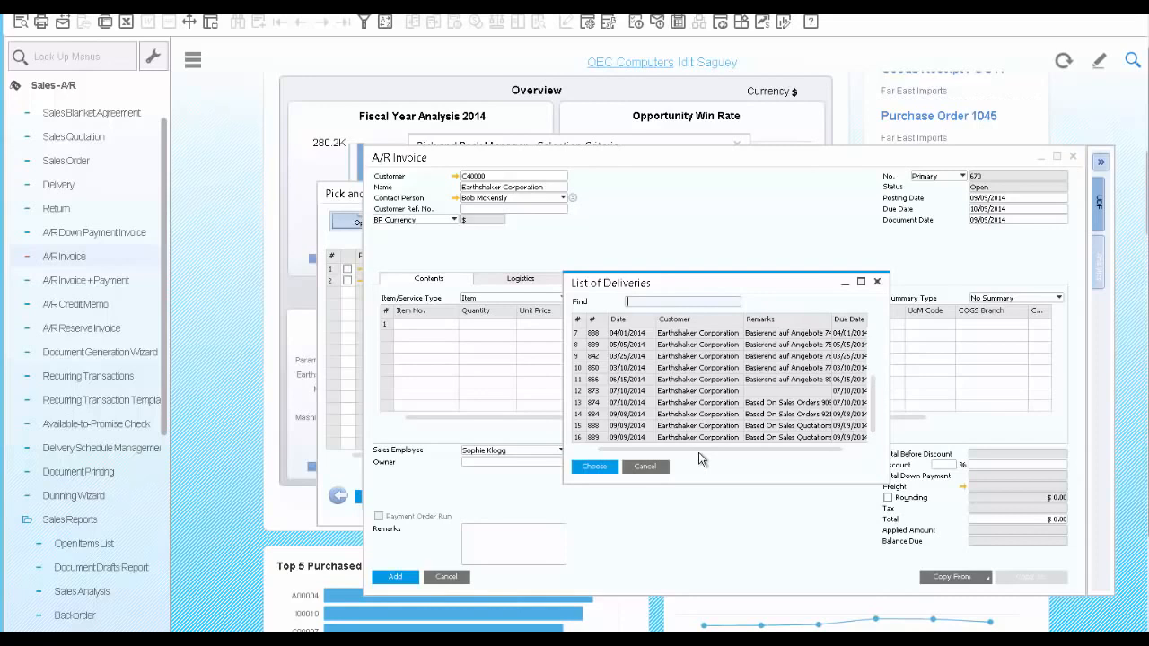
pyautogui.click(599, 427)
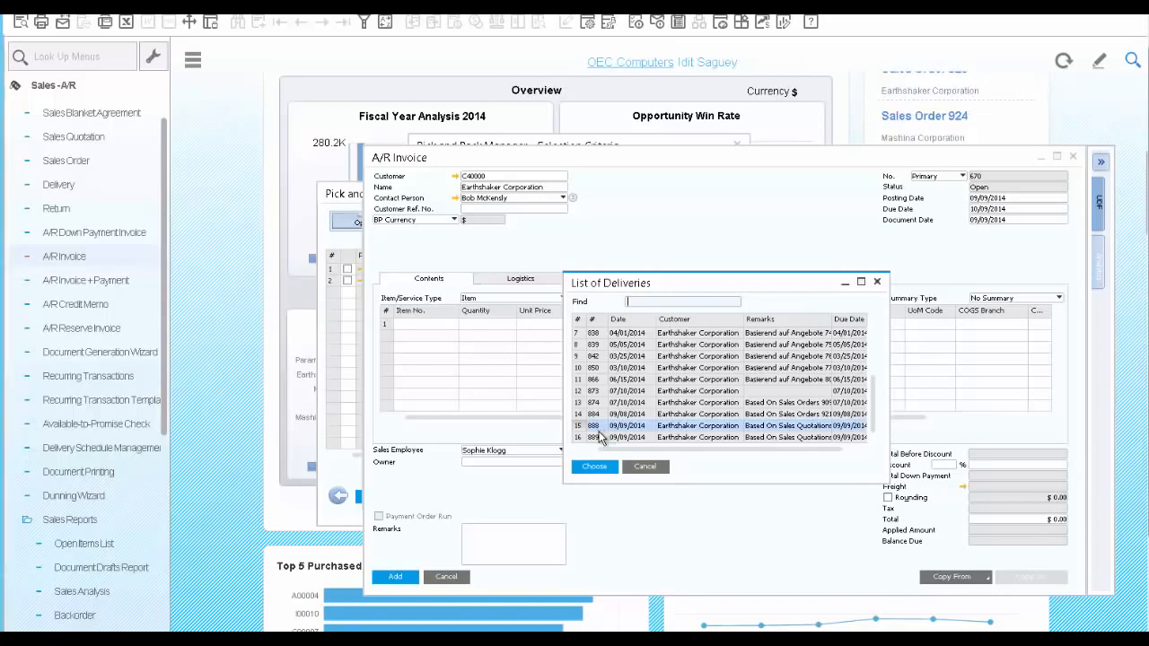
pyautogui.keyDown('ctrl'); pyautogui.click(600, 435); pyautogui.keyUp('ctrl')
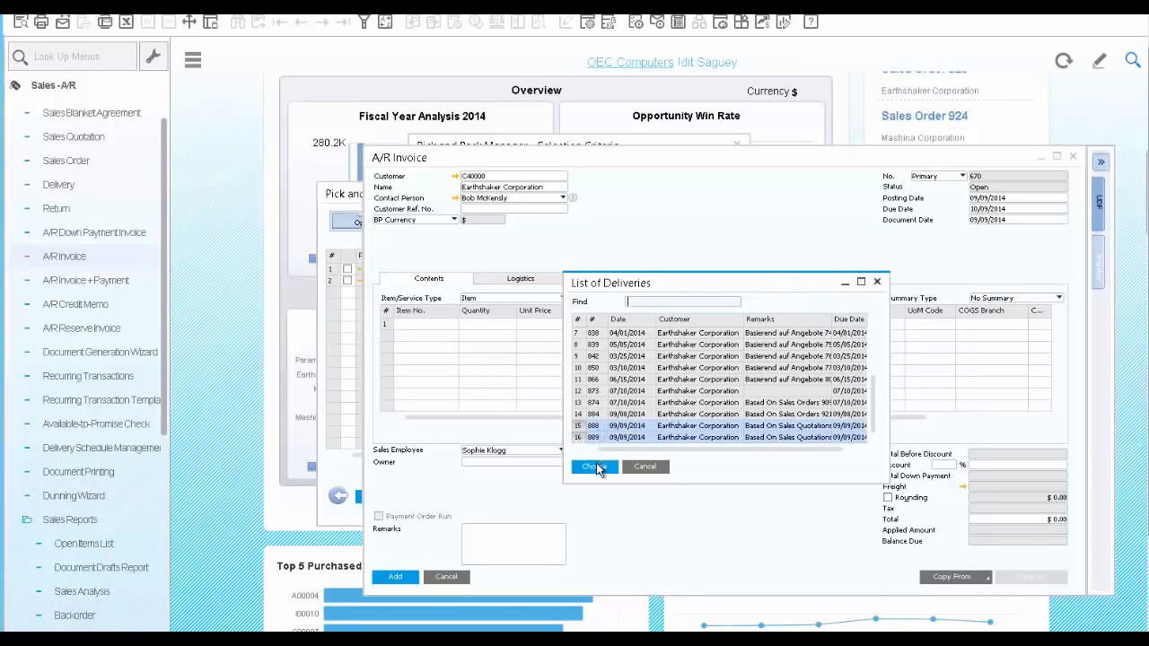
pyautogui.click(594, 467)
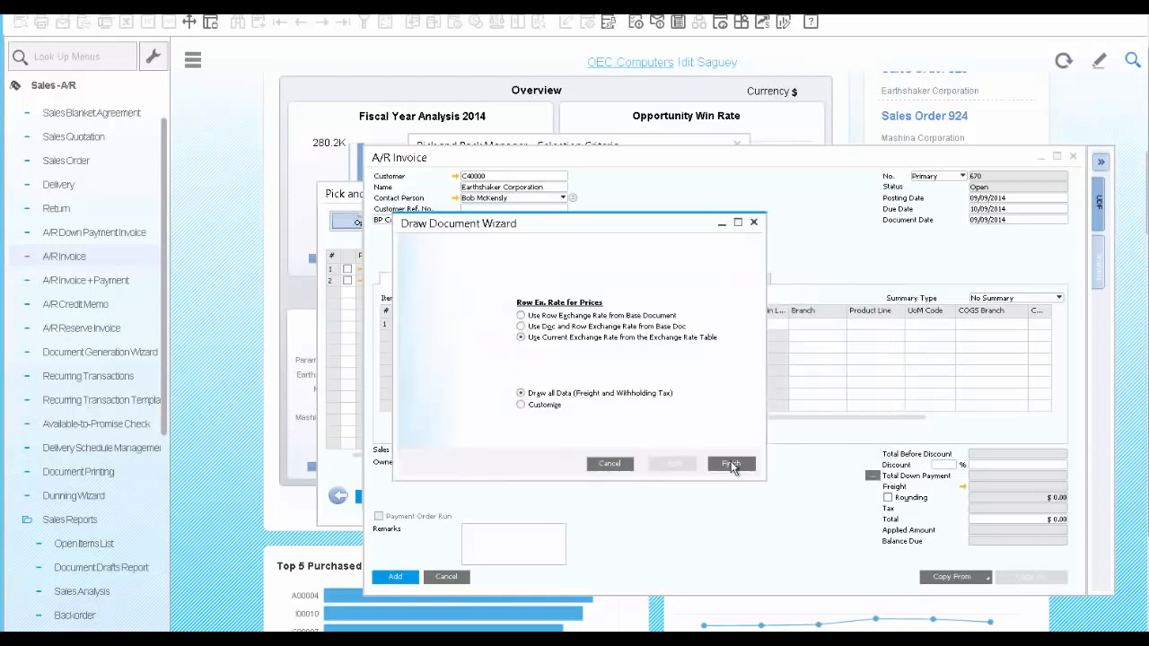
pyautogui.click(730, 464)
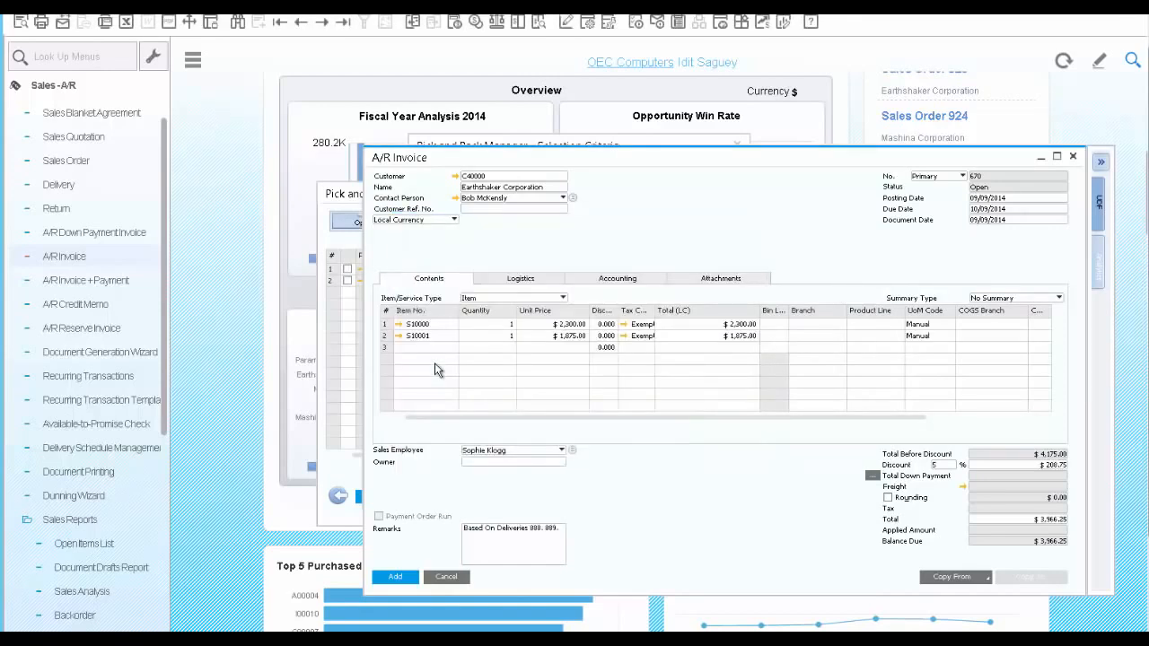
pyautogui.click(399, 578)
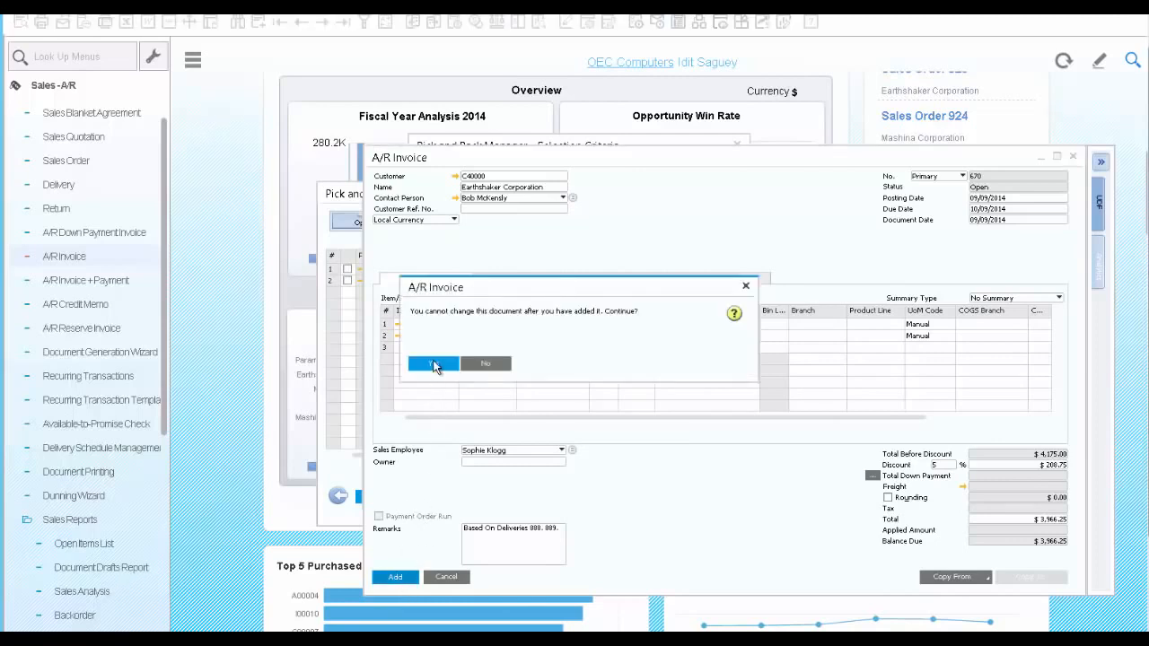
pyautogui.click(435, 365)
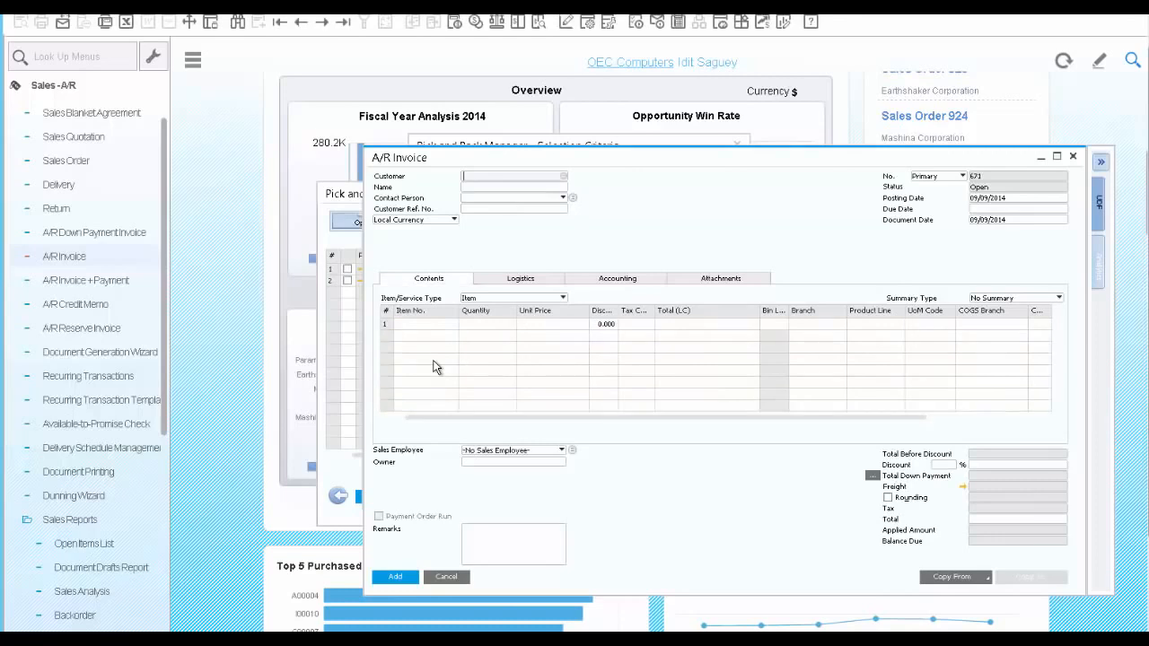
# Bring up the last saved A/R invoice and open its relationship map
pyautogui.click(343, 25)
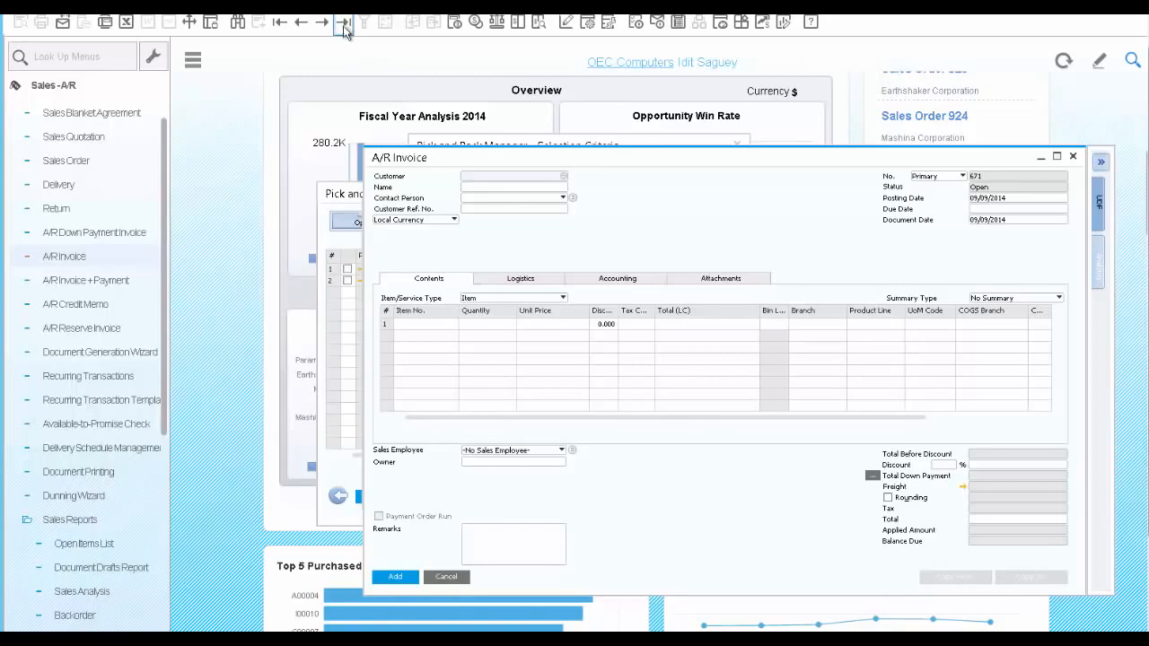
pyautogui.rightClick(661, 218)
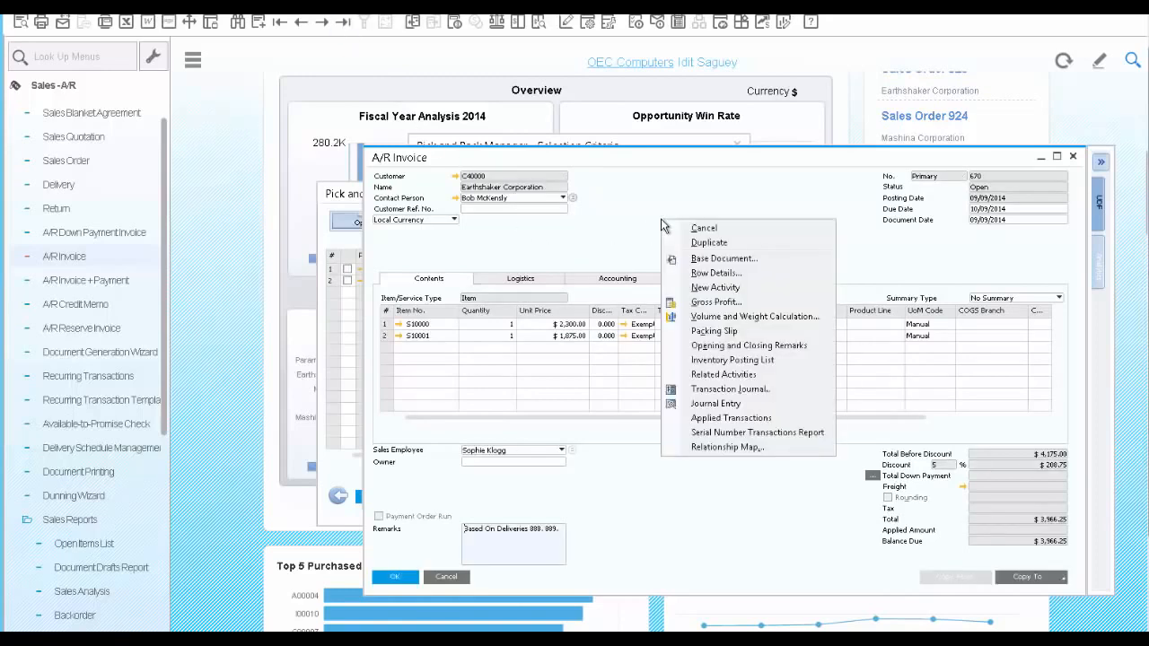
pyautogui.click(724, 447)
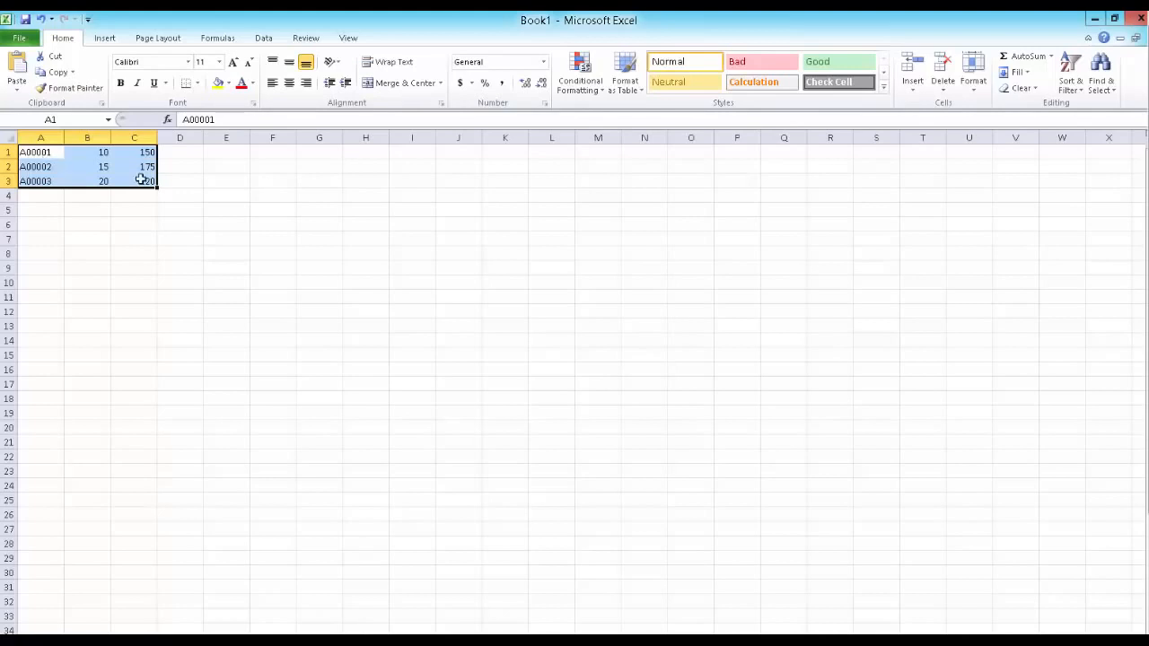
# Copy items A00001 to A00003 with quantities and prices from the Excel sheet into Parameter Technology's sales order in SAP Business One
pyautogui.hotkey('ctrl', 'c')
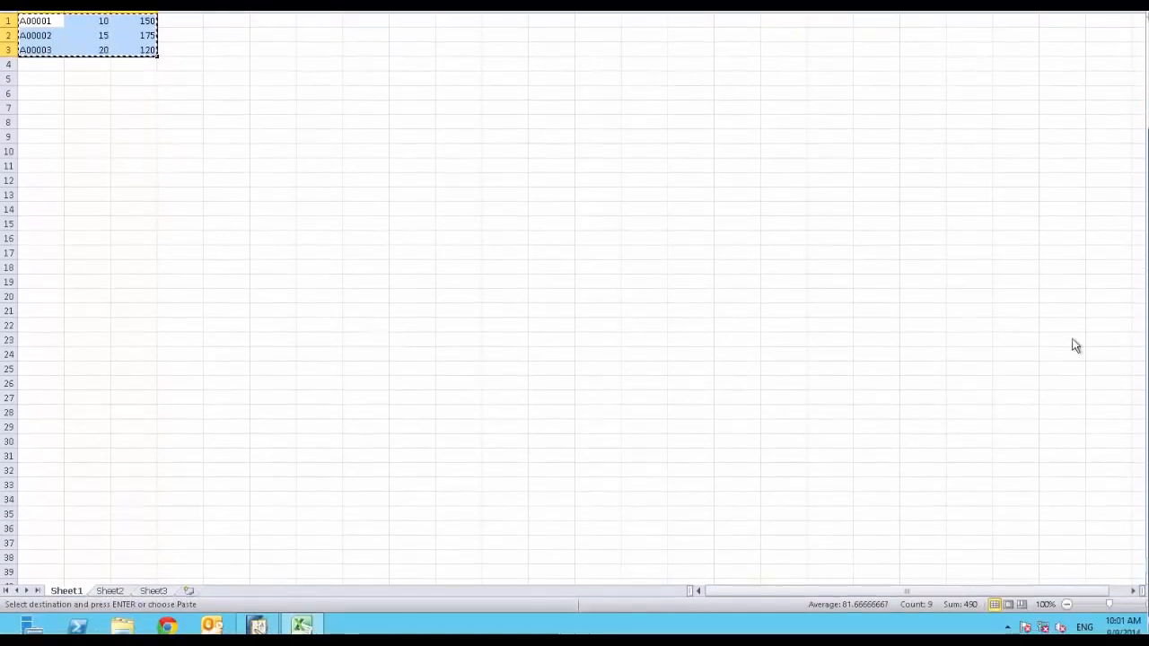
pyautogui.click(258, 626)
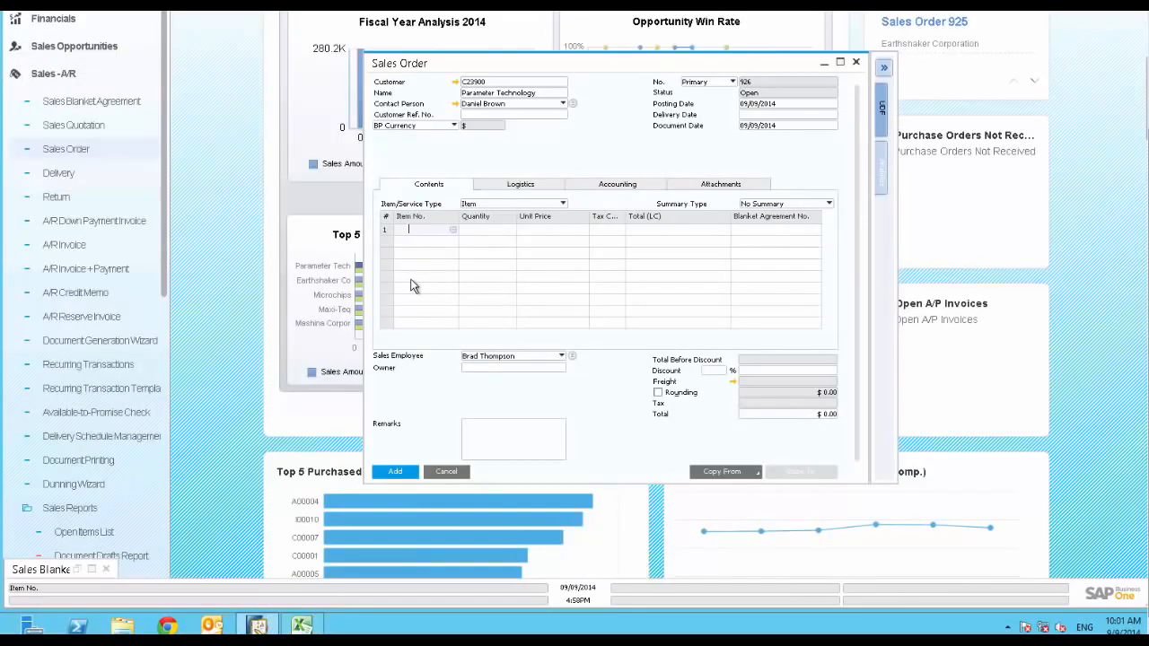
pyautogui.hotkey('ctrl', 'v')
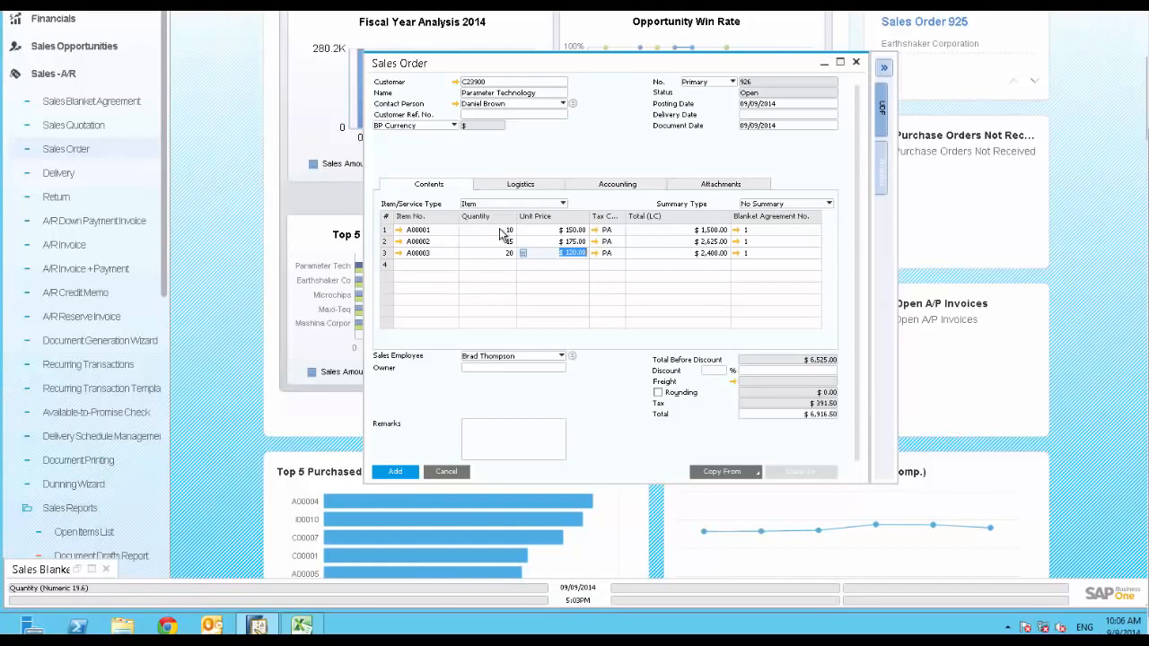
# Open the blanket agreement linked to the order's first item and review its item details, the A00001 row details and its documents
pyautogui.click(736, 230)
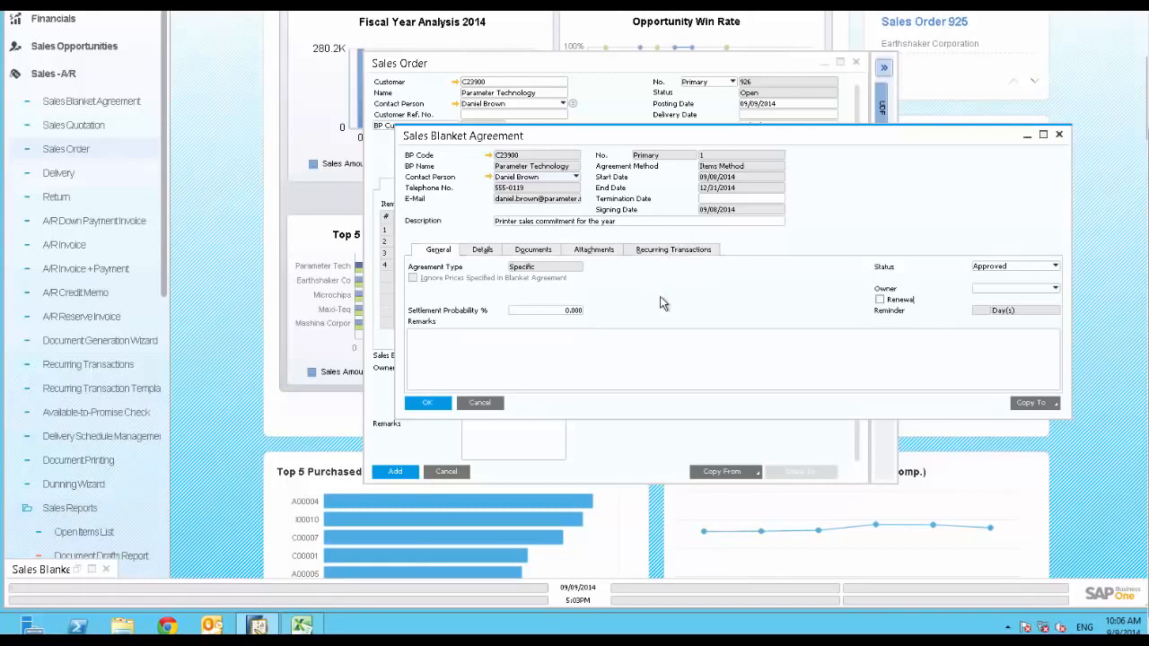
pyautogui.click(482, 250)
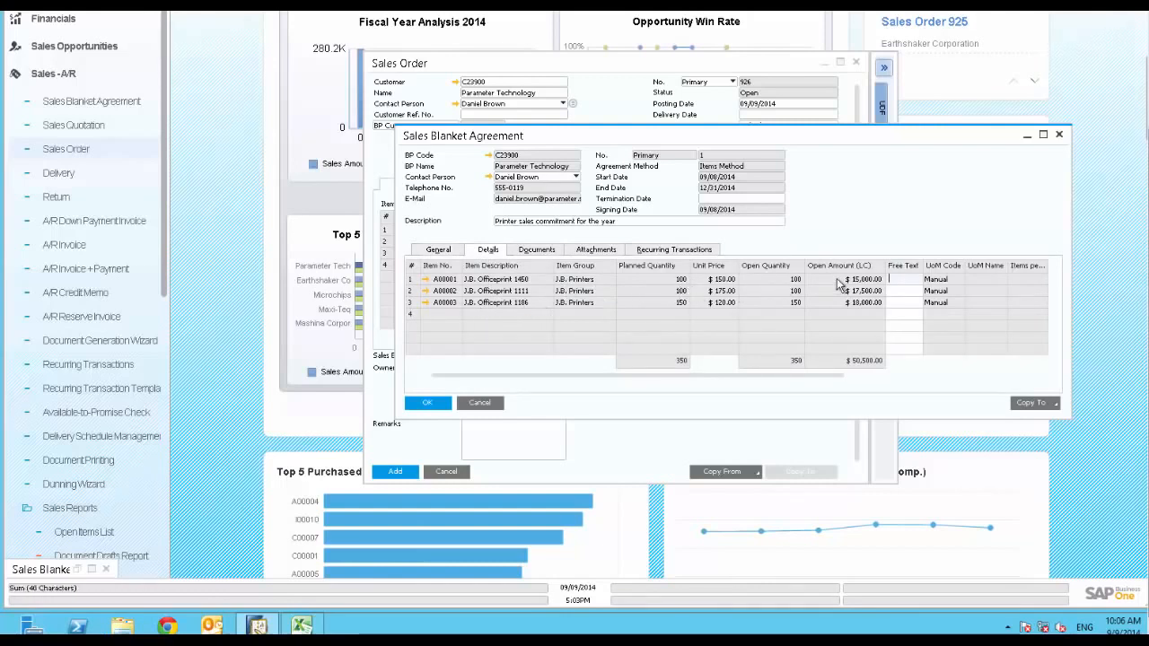
pyautogui.doubleClick(413, 284)
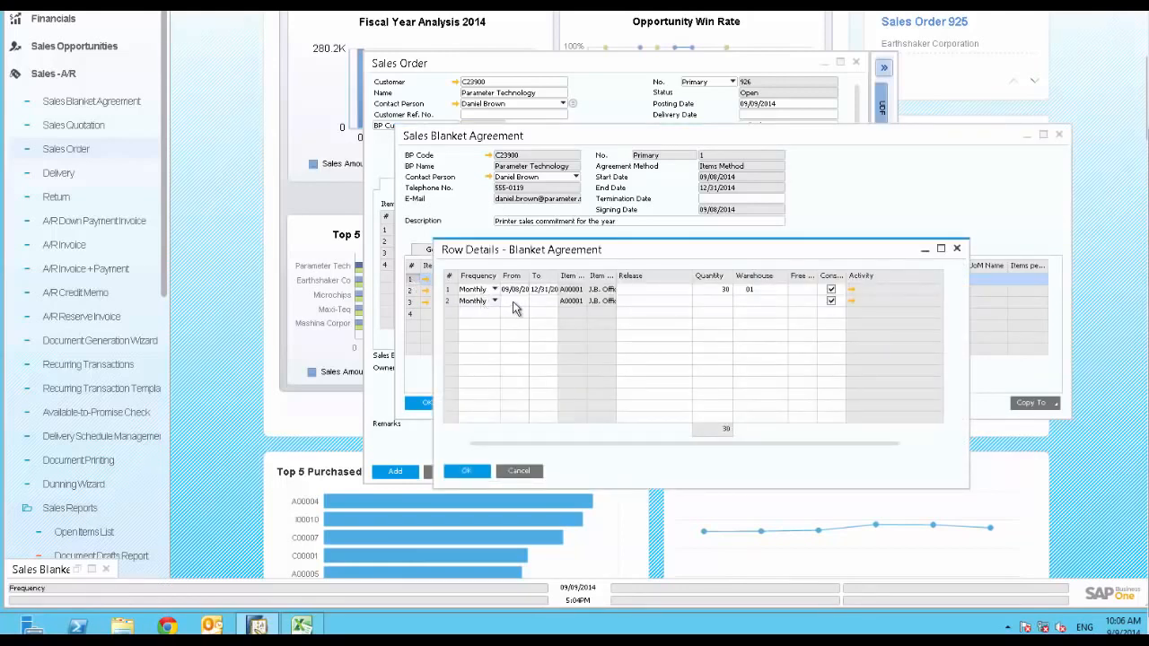
pyautogui.click(467, 472)
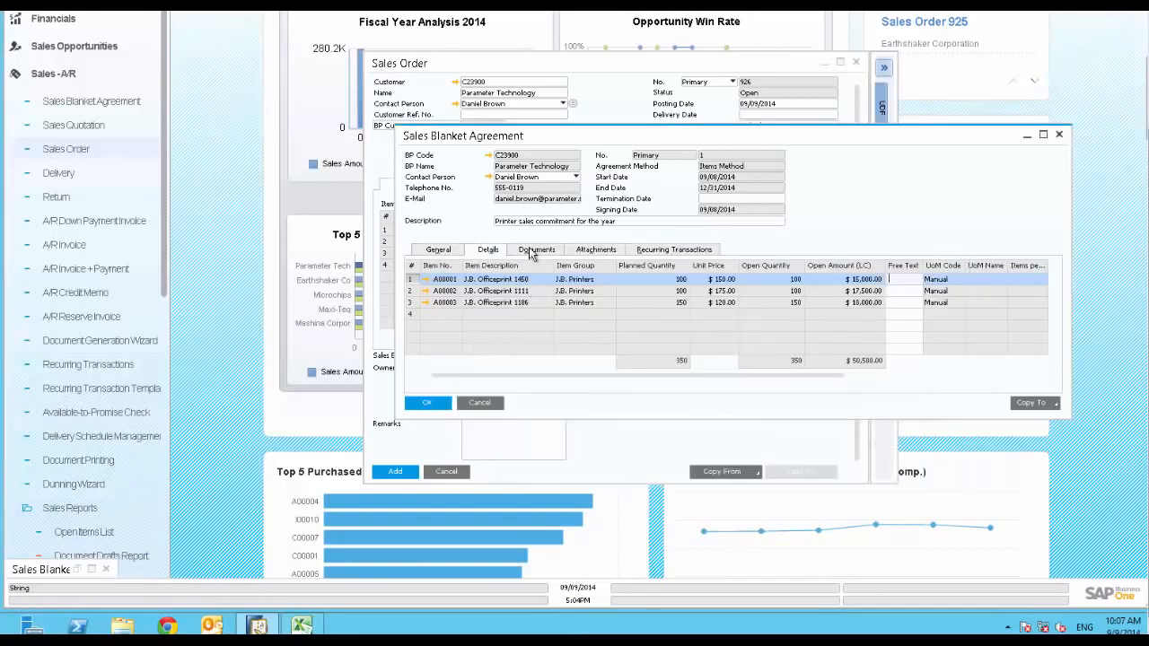
pyautogui.click(531, 252)
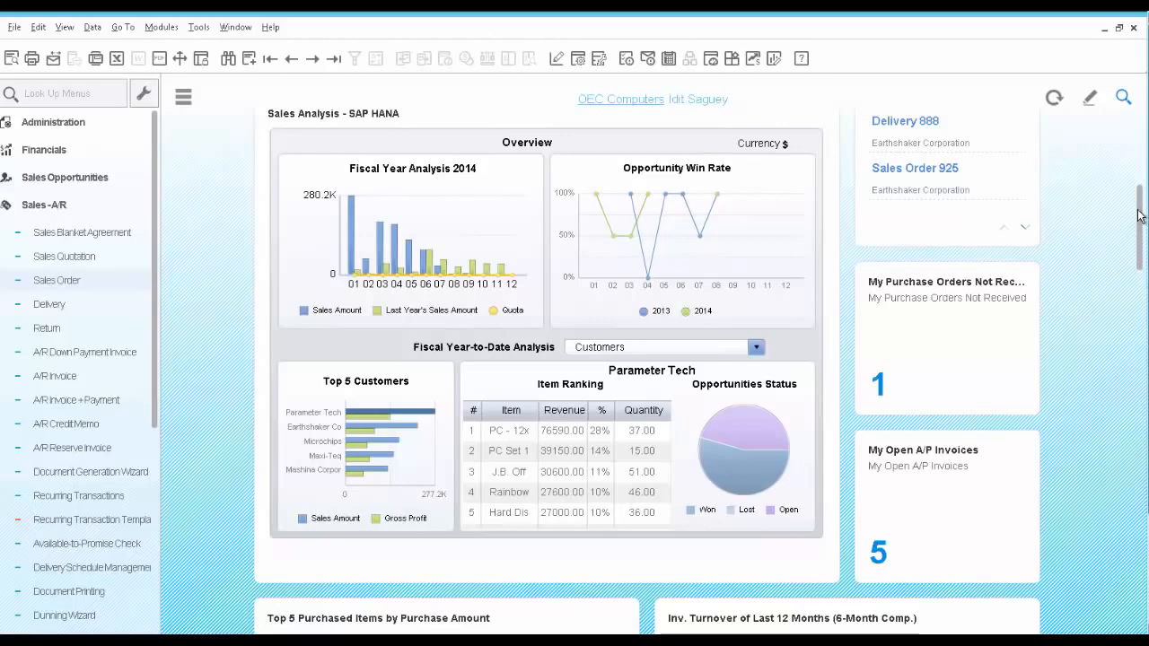
# Review the top customers in the Sales Analysis dashboard, and switch its fiscal year-to-date analysis to Sales Employees to examine the top employee's figures
pyautogui.moveTo(1139, 216)
pyautogui.mouseDown()
pyautogui.moveTo(1147, 446)
pyautogui.moveTo(1139, 206)
pyautogui.mouseUp()
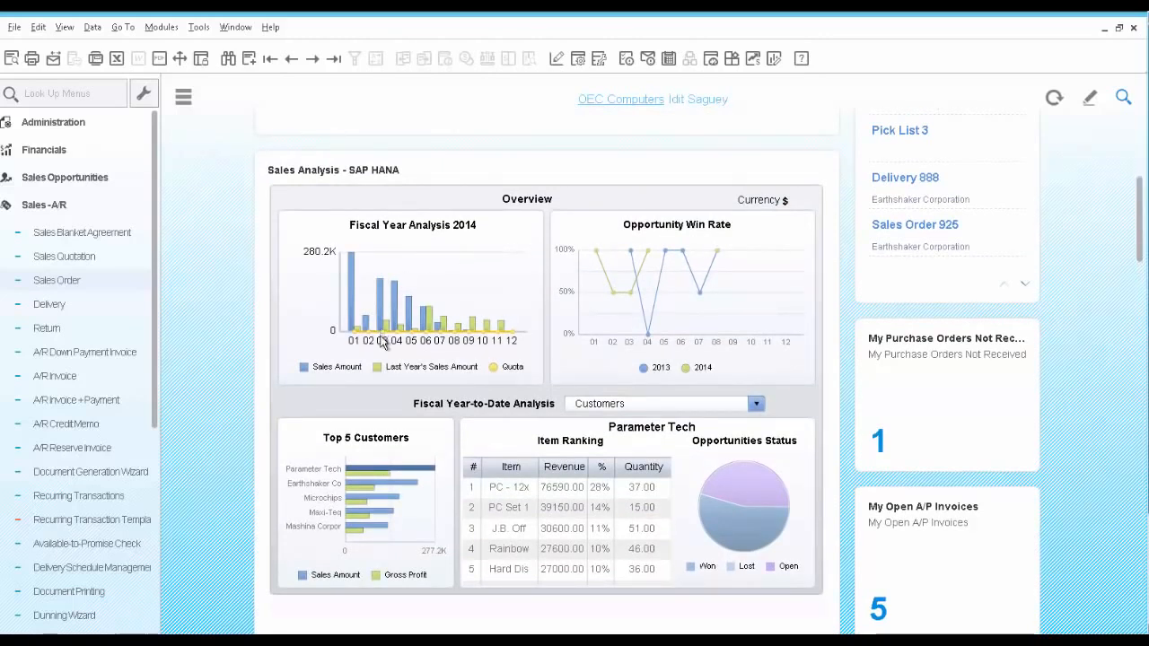
pyautogui.moveTo(383, 339)
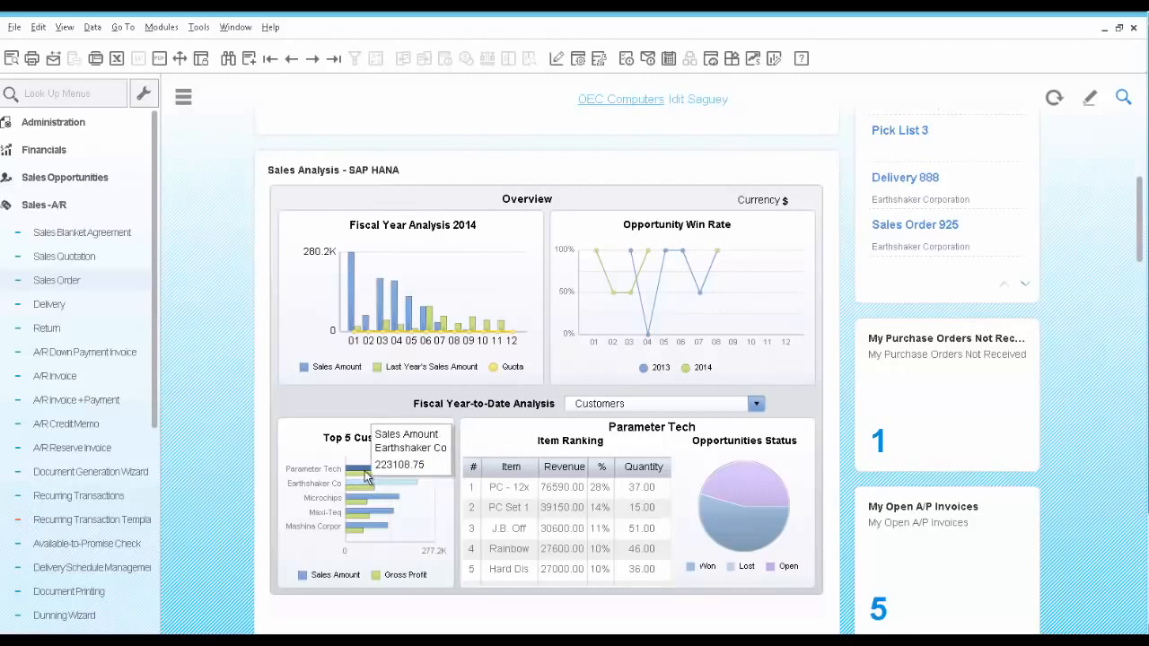
pyautogui.moveTo(365, 477)
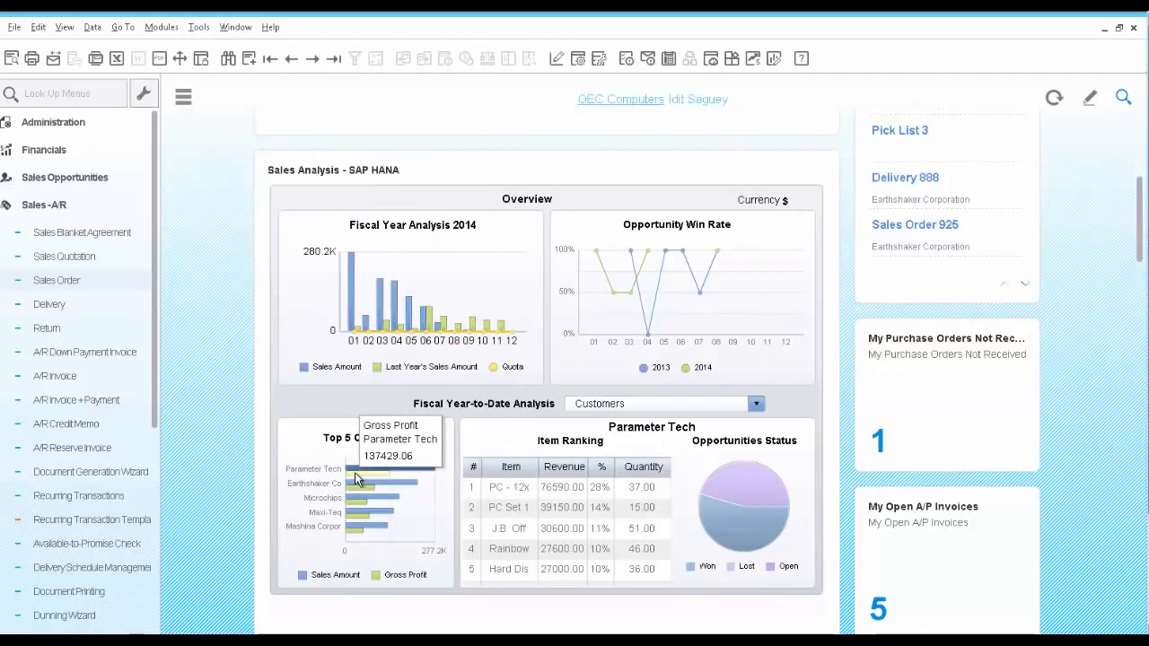
pyautogui.click(637, 408)
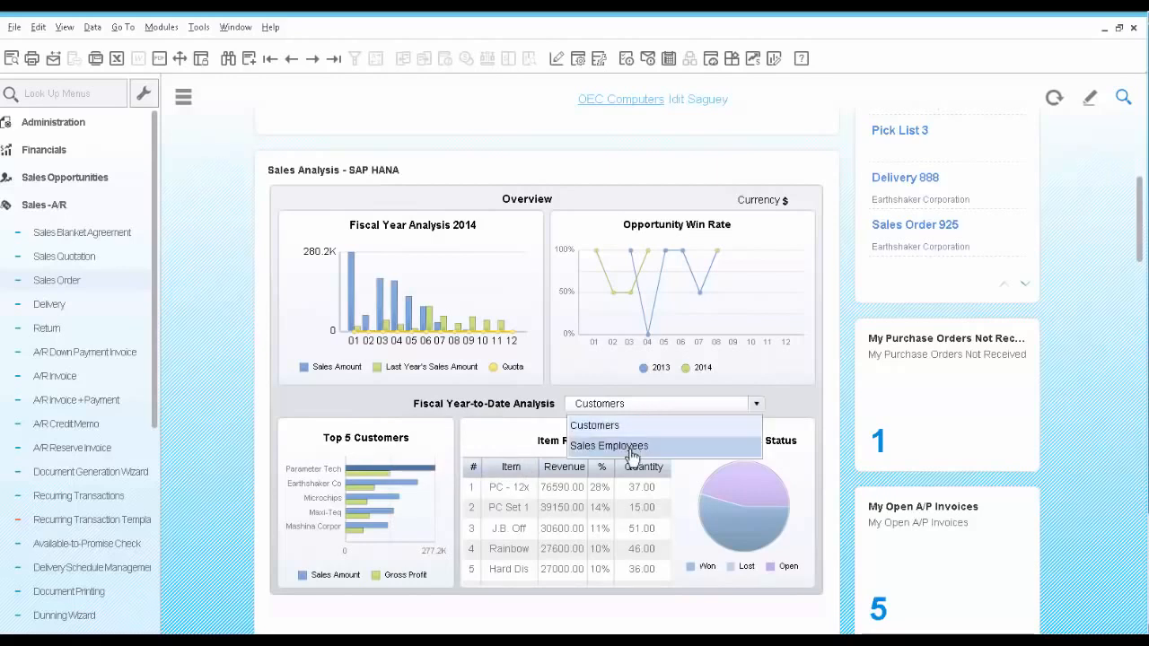
pyautogui.click(628, 447)
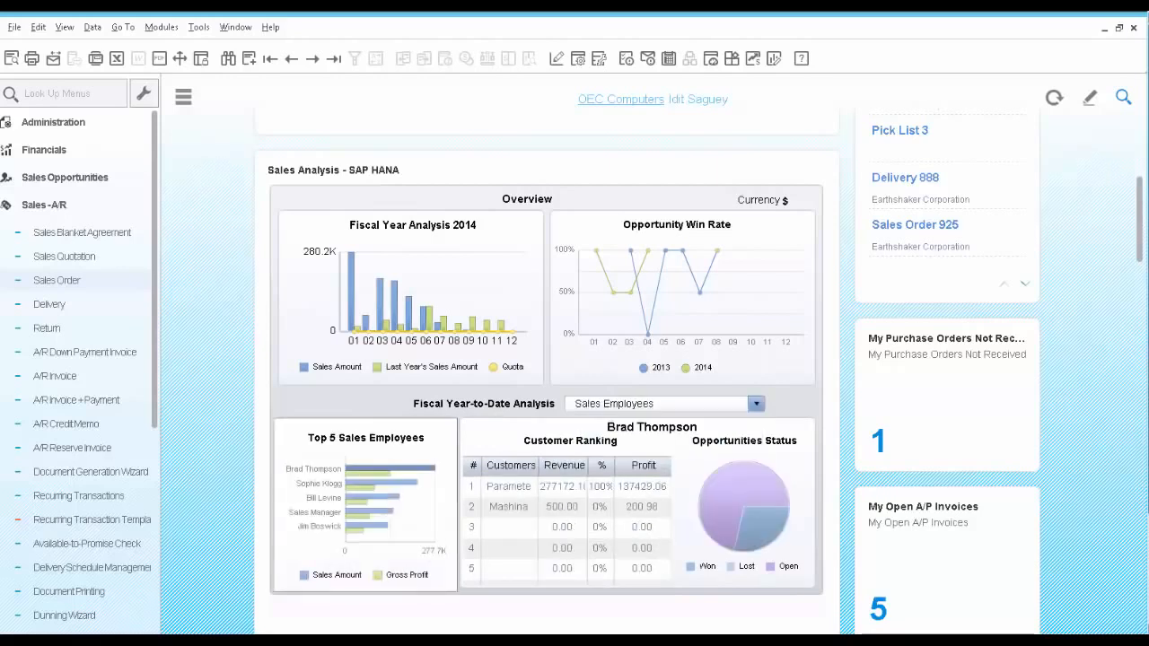
pyautogui.moveTo(374, 476)
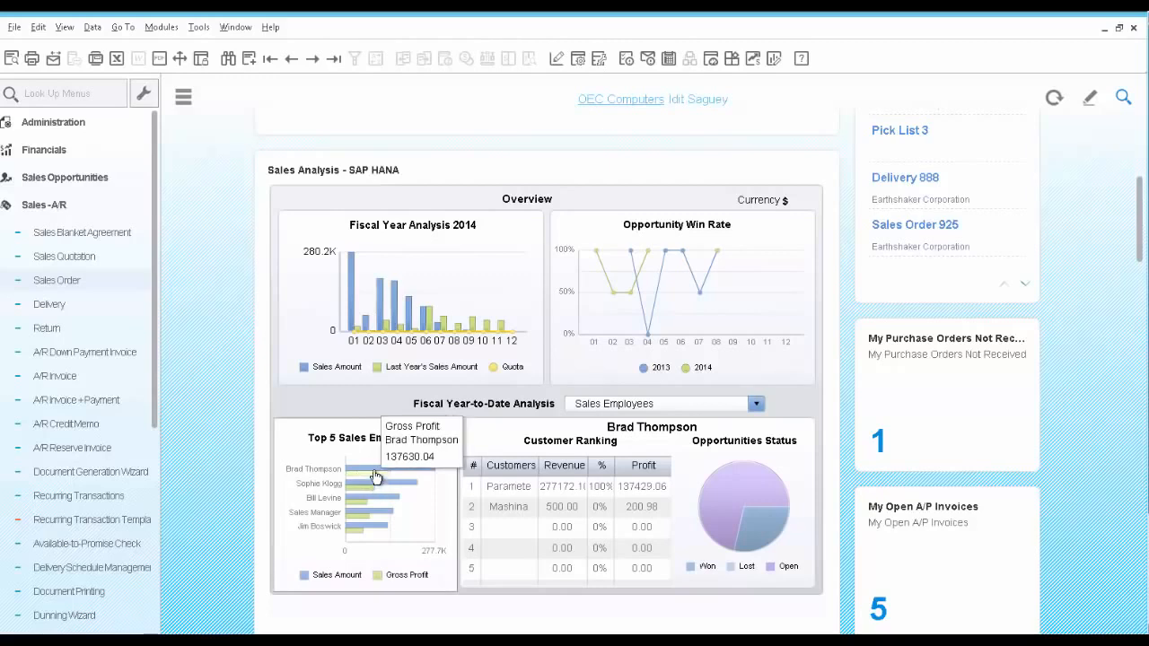
pyautogui.click(505, 494)
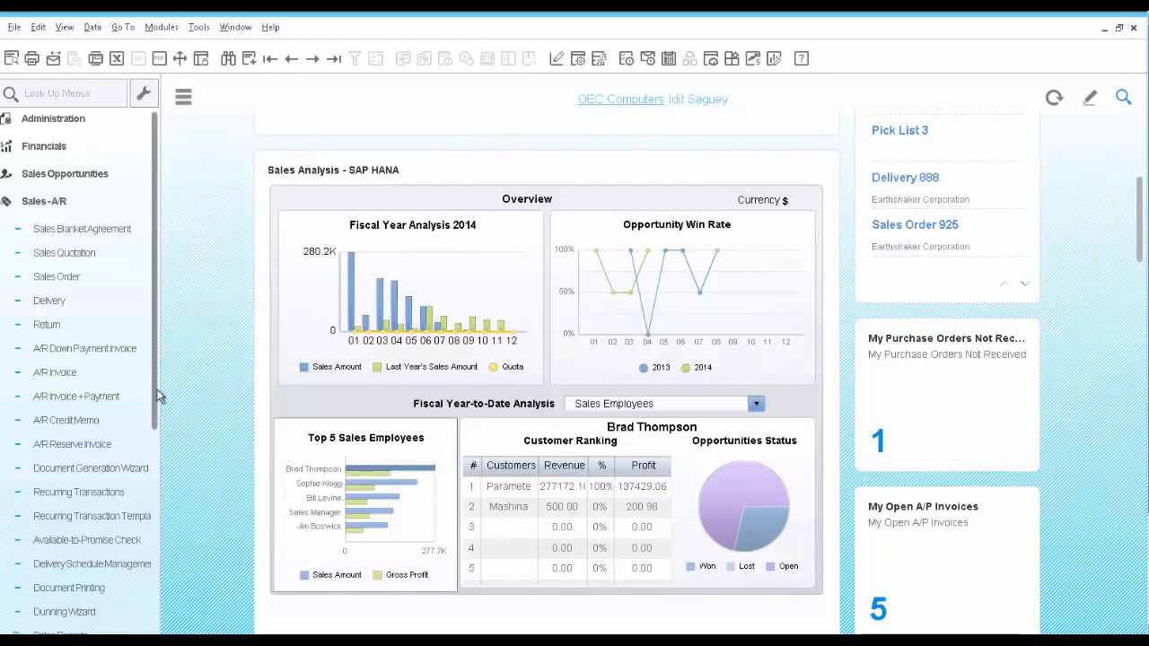
# Run the SP Commission by Invoices report for the preset sales employee and posting dates 01/01/2014 to 09/08/2014, and enlarge it to show the commission sums
pyautogui.scroll(-3, 158, 397)
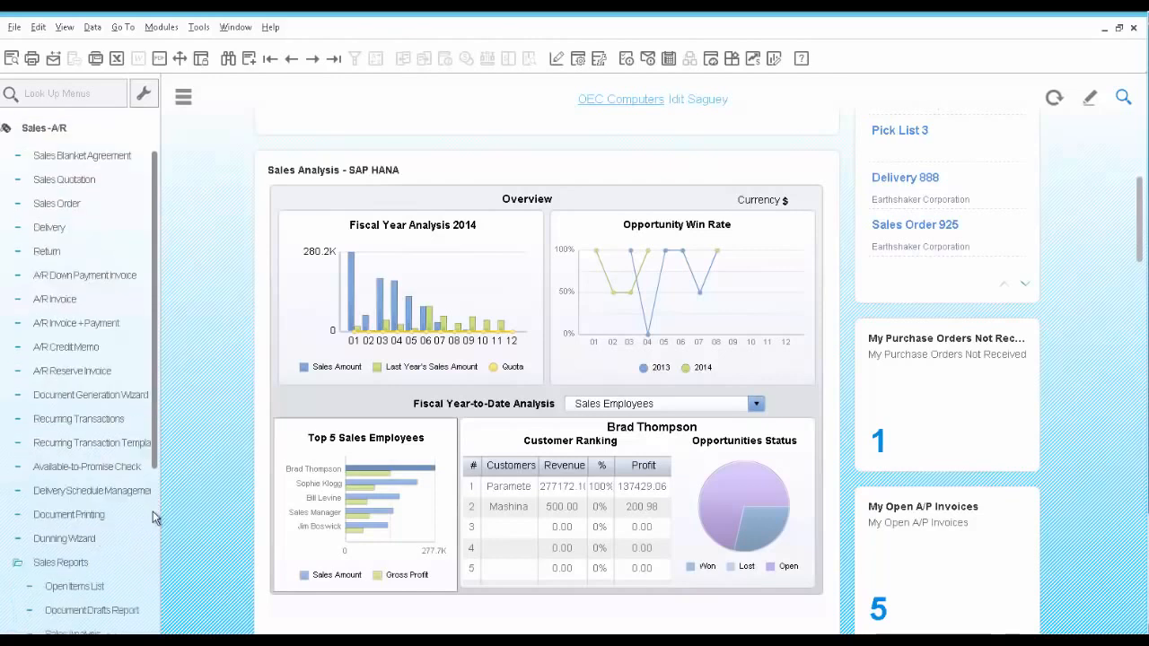
pyautogui.scroll(-8, 153, 518)
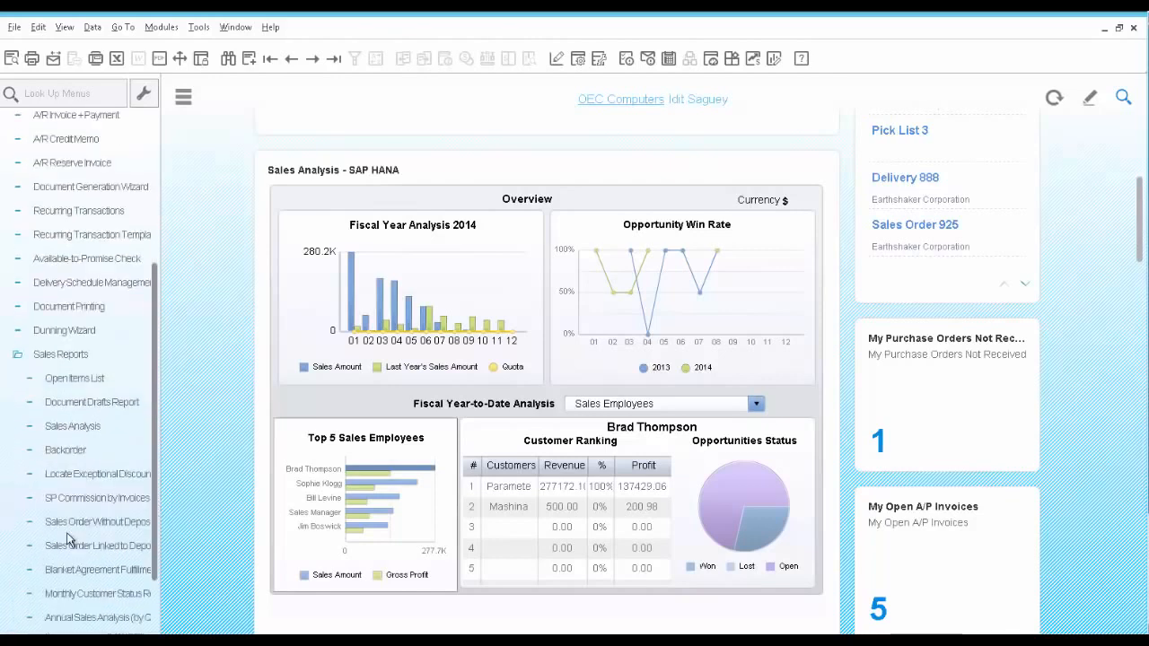
pyautogui.click(84, 489)
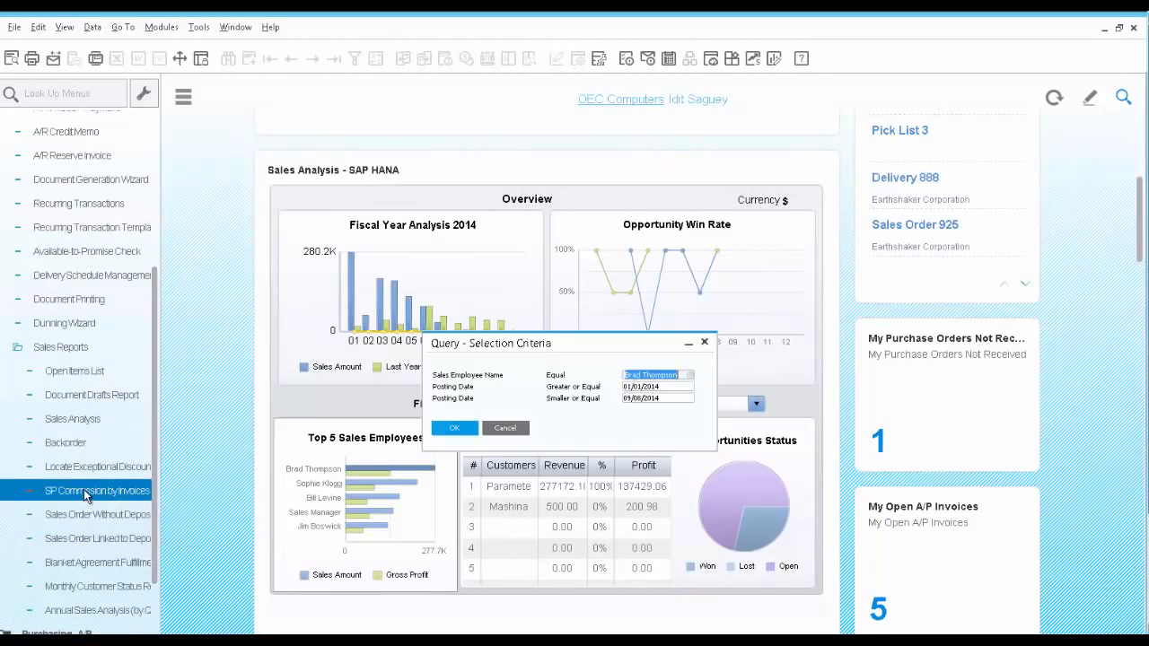
pyautogui.click(460, 430)
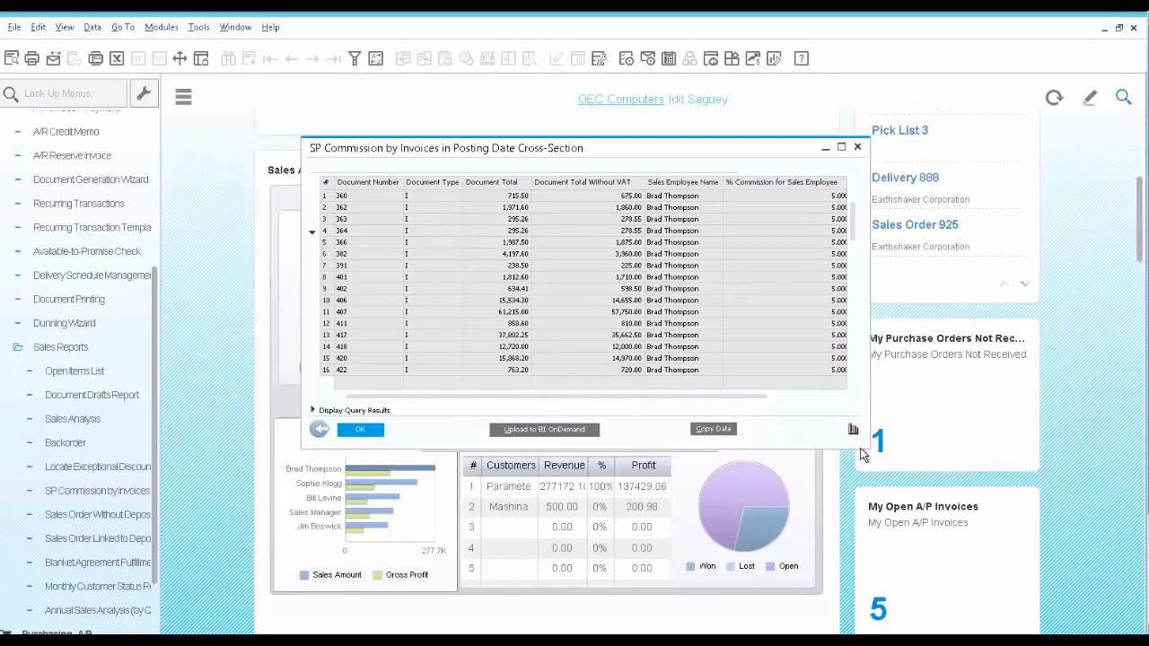
pyautogui.moveTo(865, 451); pyautogui.dragTo(1022, 525)
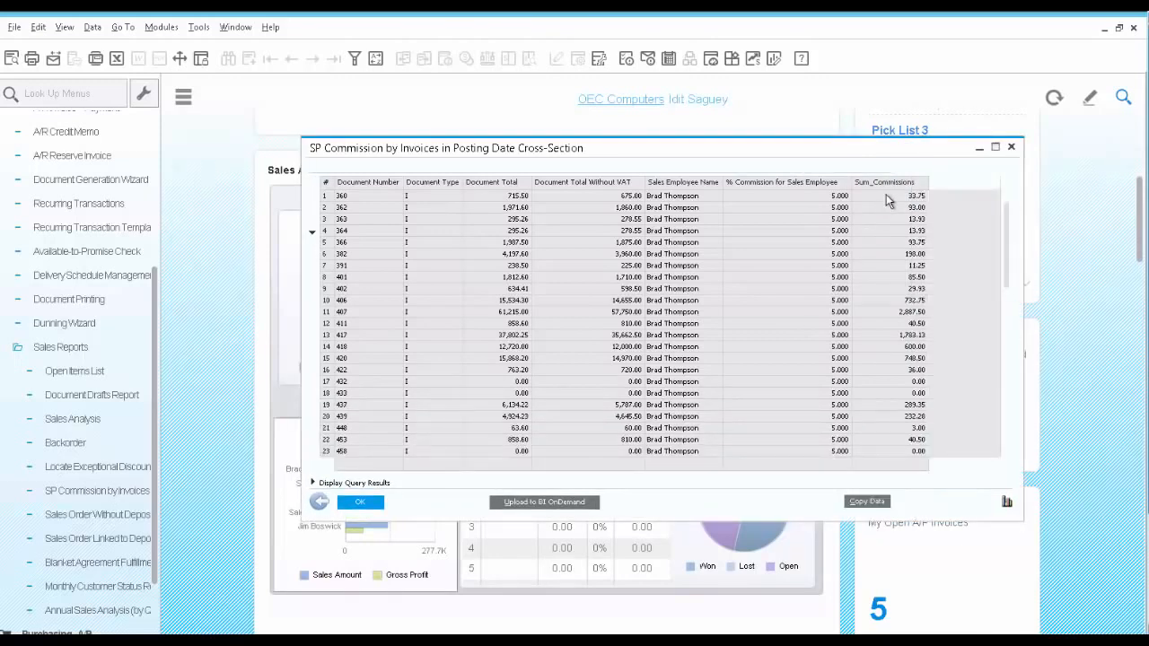